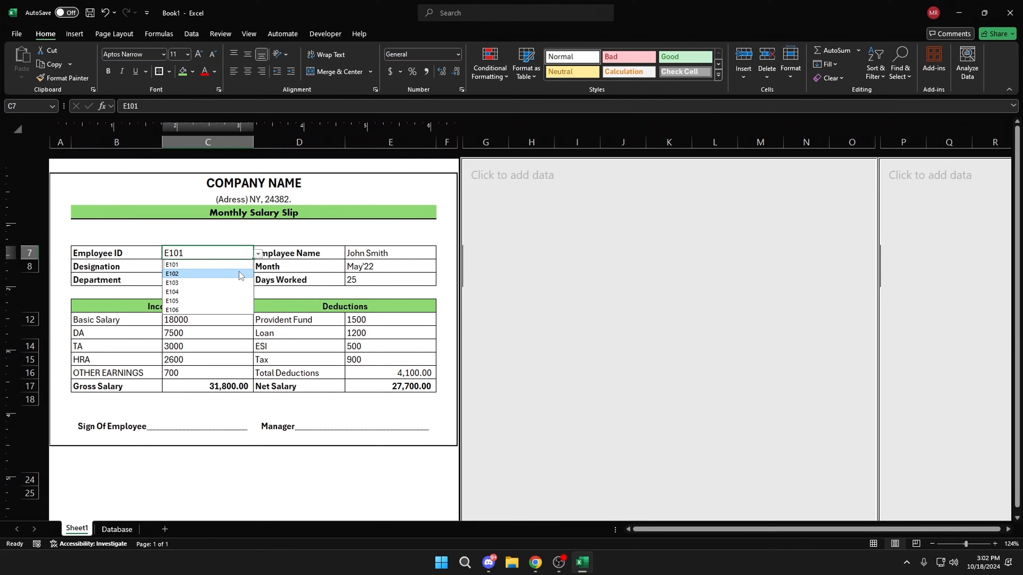
Step: Preview the finished salary slip for another employee by choosing the second entry in the Employee ID list
{"action": "left_click", "coordinate": [246, 274]}
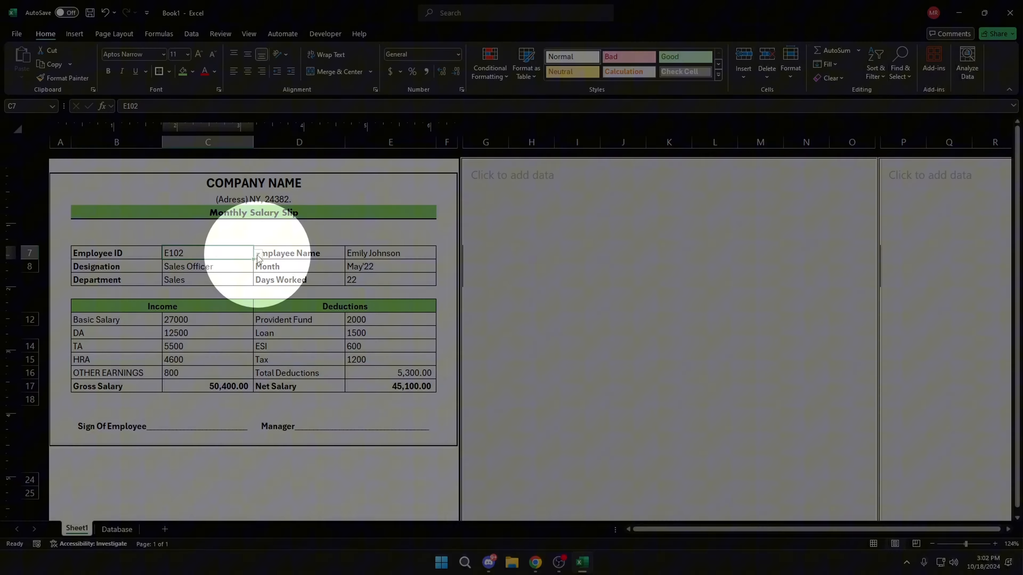
{"action": "left_click", "coordinate": [258, 253]}
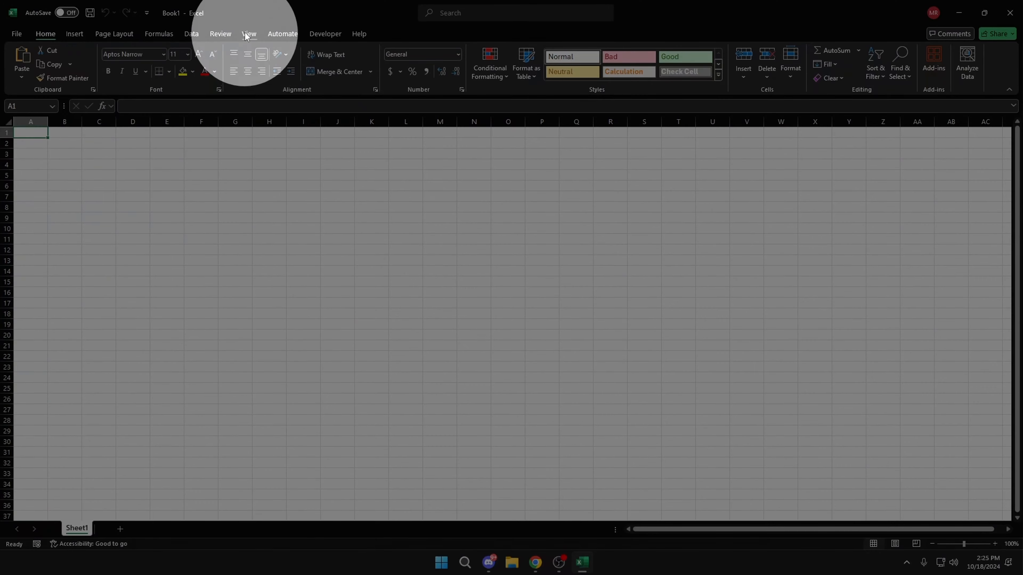
Step: Switch the blank worksheet to Page Layout view, dismissing the Navigation tip
{"action": "left_click", "coordinate": [246, 34]}
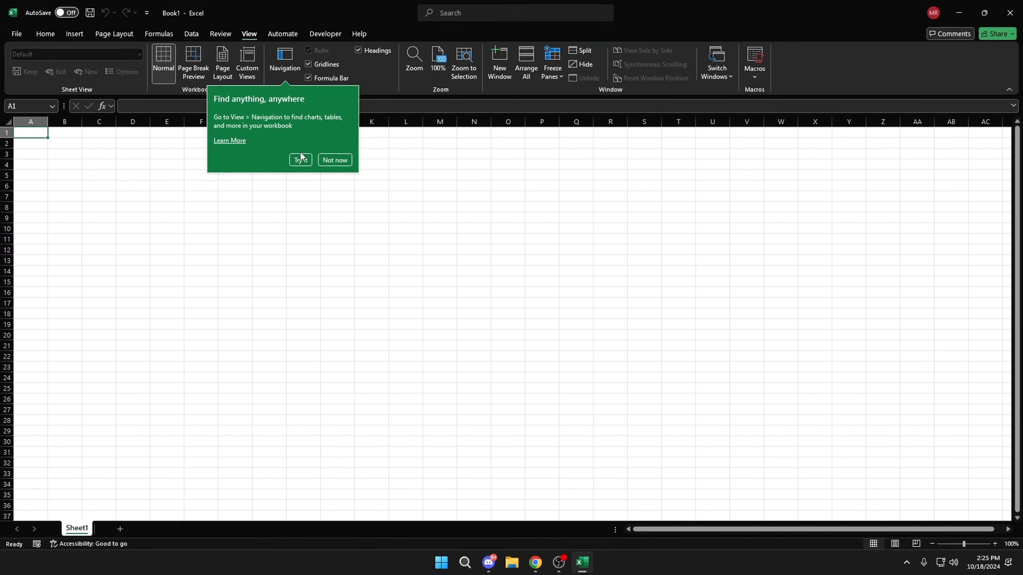
{"action": "left_click", "coordinate": [334, 160]}
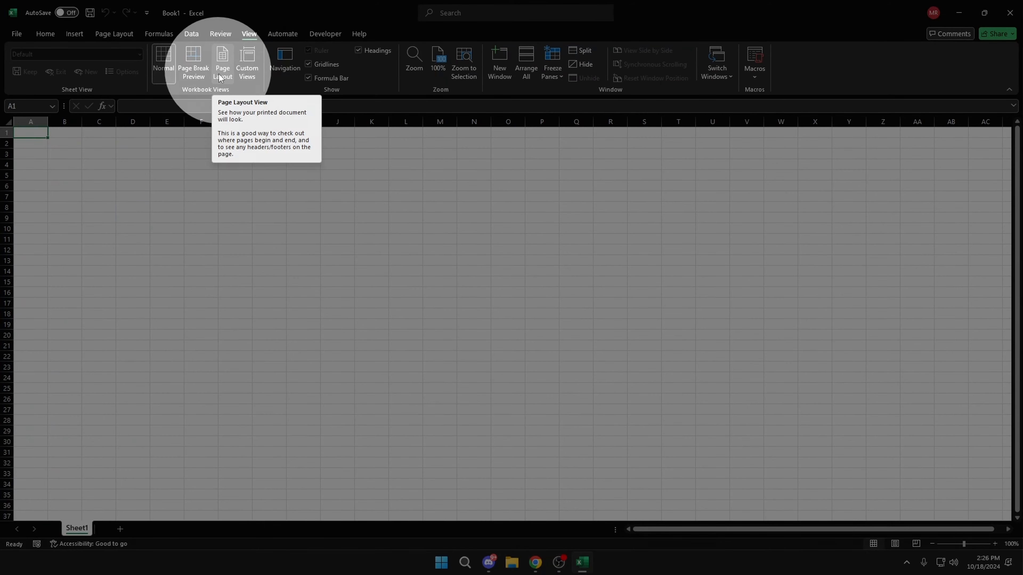
{"action": "left_click", "coordinate": [221, 75]}
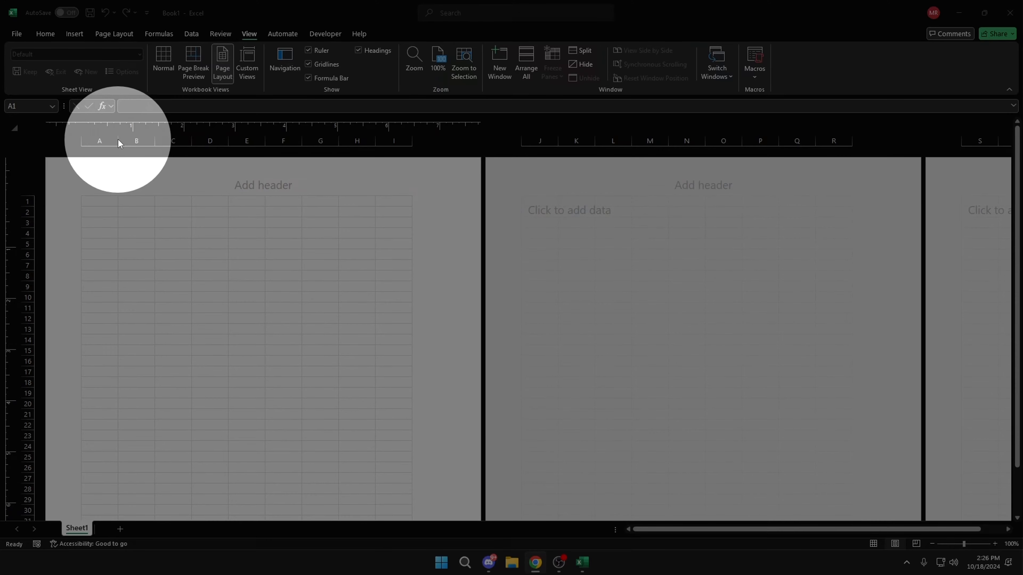
Step: Narrow columns A and F and widen columns B through E to equal widths
{"action": "left_click_drag", "start_coordinate": [118, 140], "coordinate": [95, 141]}
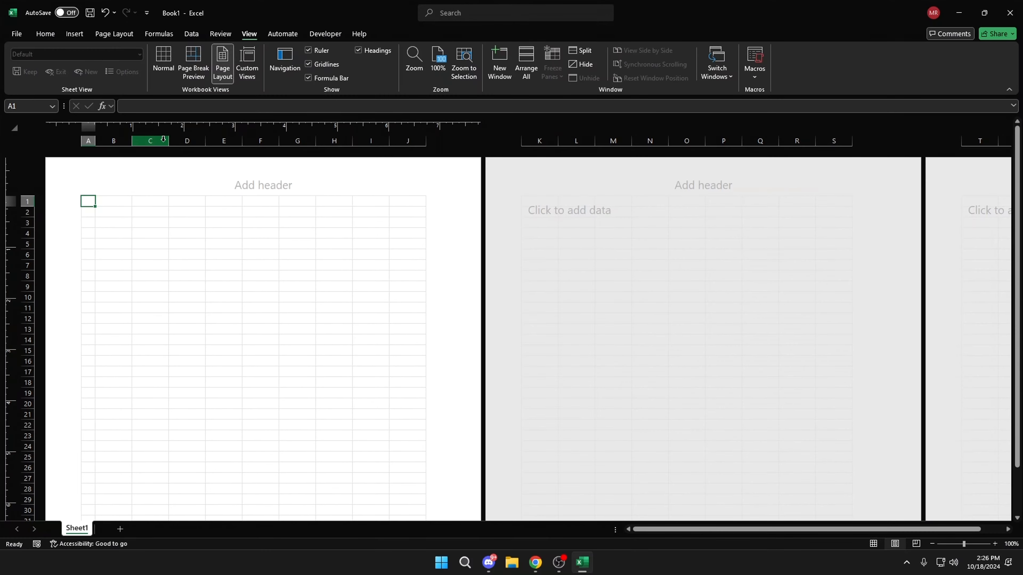
{"action": "left_click_drag", "start_coordinate": [131, 140], "coordinate": [178, 140]}
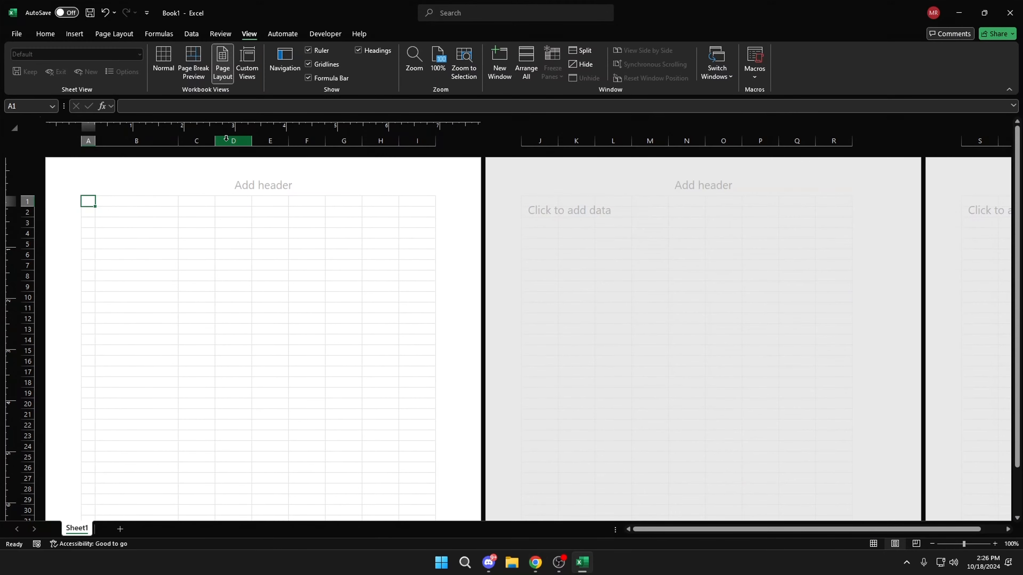
{"action": "left_click_drag", "start_coordinate": [215, 141], "coordinate": [250, 143]}
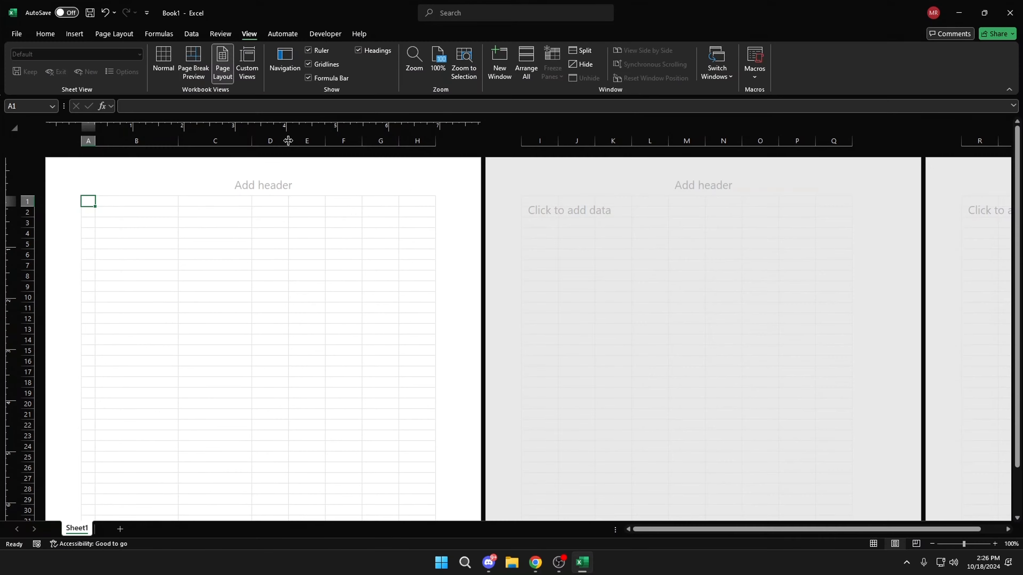
{"action": "left_click_drag", "start_coordinate": [289, 141], "coordinate": [423, 142]}
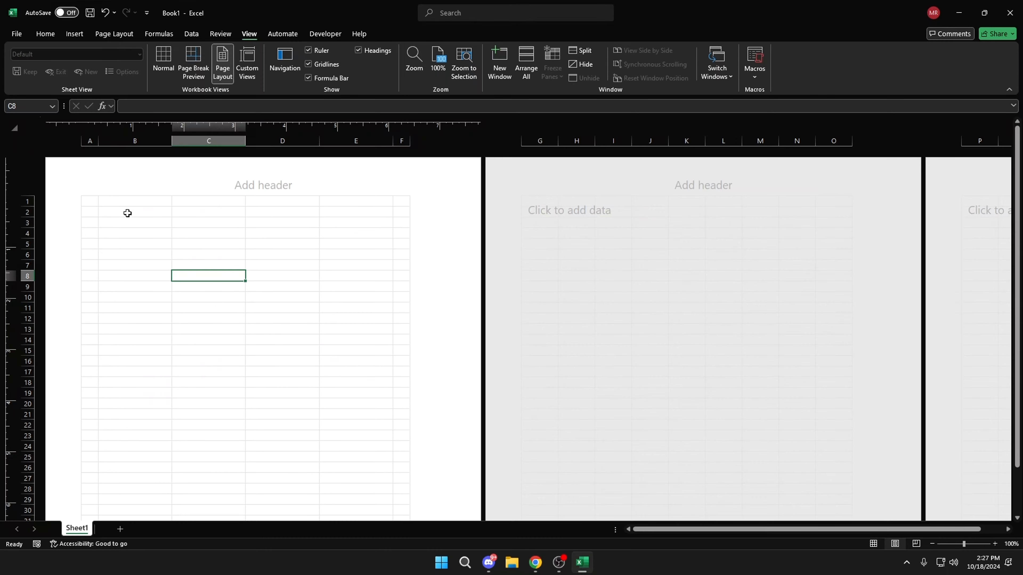
Step: Merge and center cells B2:E2 and enter the heading "COMPANY NAME"
{"action": "left_click_drag", "start_coordinate": [128, 213], "coordinate": [360, 213]}
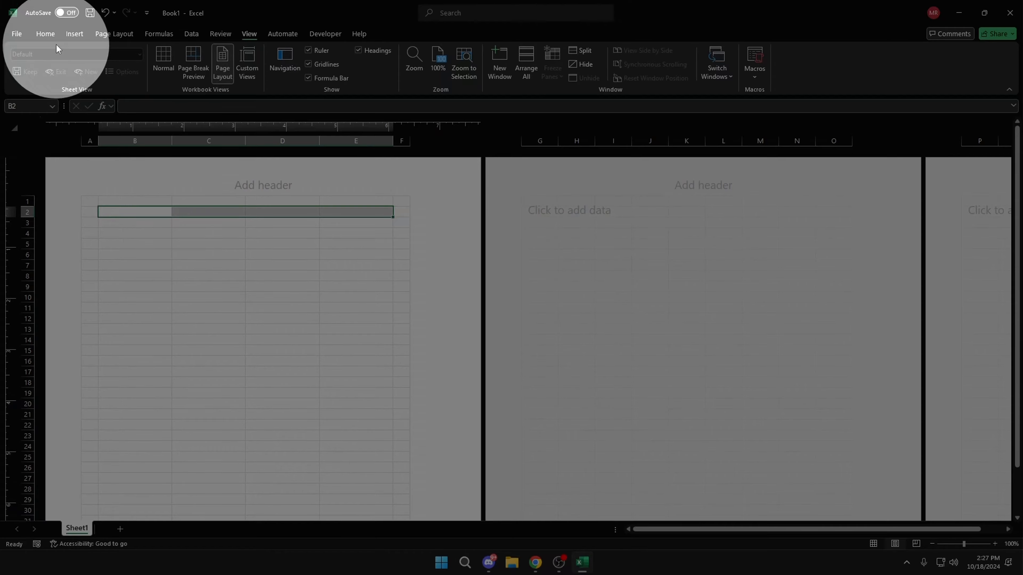
{"action": "left_click", "coordinate": [47, 32]}
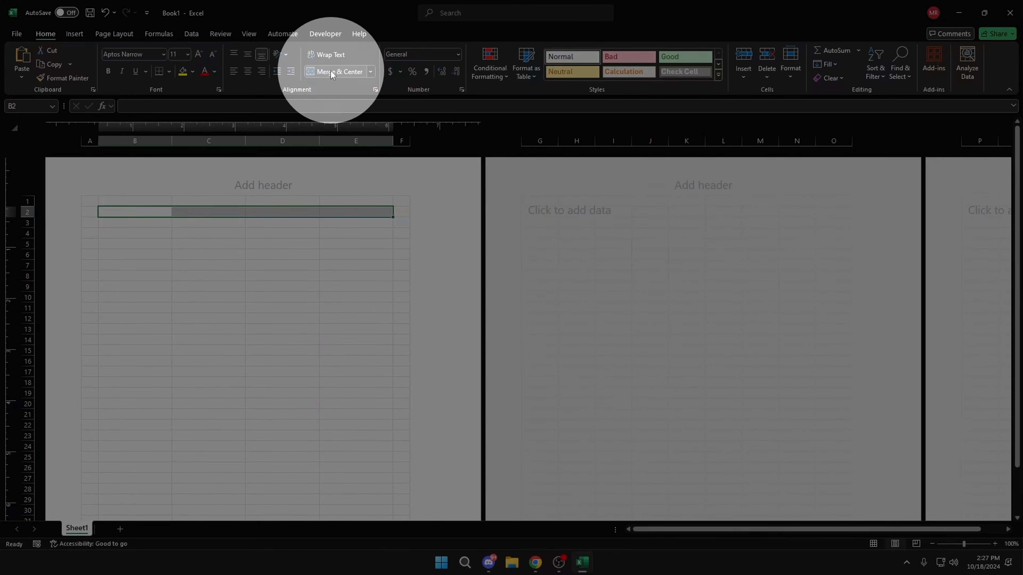
{"action": "left_click", "coordinate": [330, 72]}
{"action": "type", "text": "COMP"}
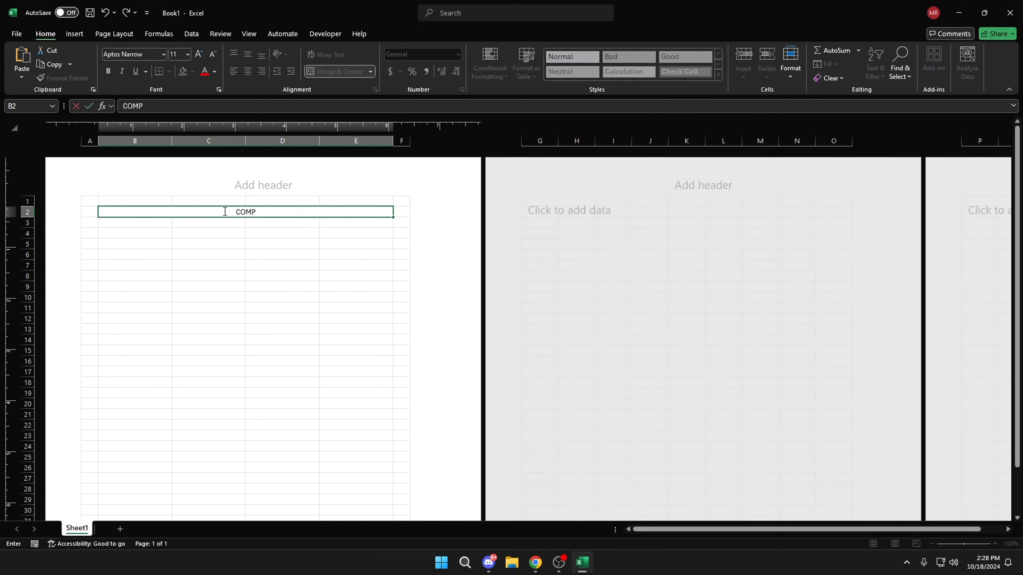
{"action": "type", "text": "ANY NAME"}
Step: Format the "COMPANY NAME" heading as bold text at font size 16
{"action": "left_click_drag", "start_coordinate": [280, 211], "coordinate": [242, 203]}
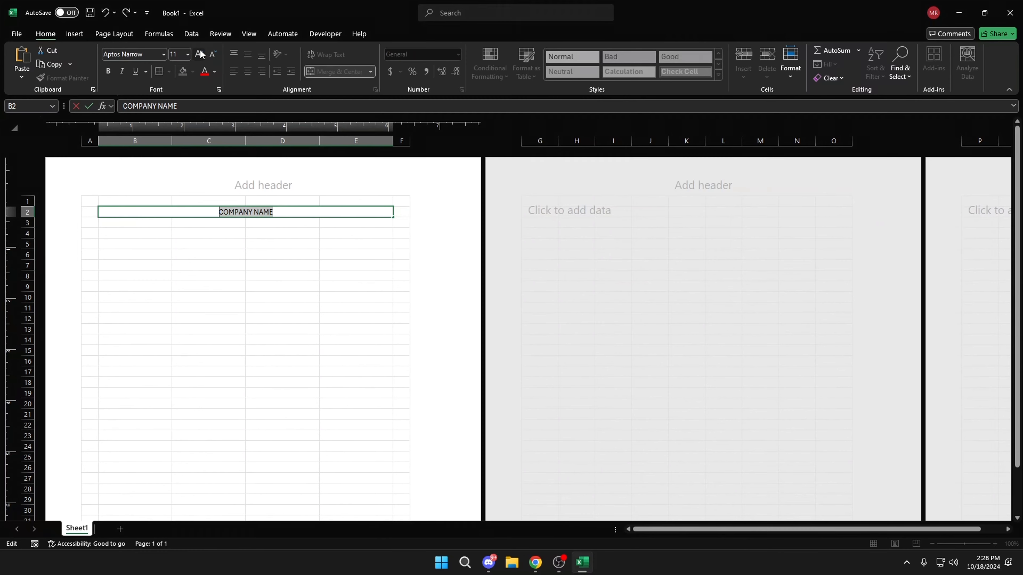
{"action": "left_click", "coordinate": [199, 54]}
{"action": "left_click", "coordinate": [199, 53]}
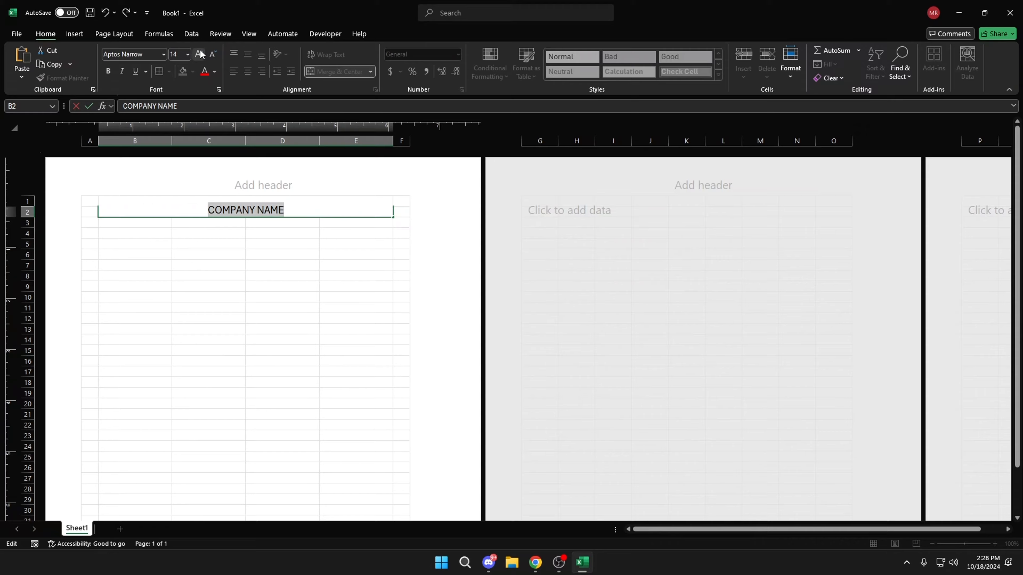
{"action": "left_click", "coordinate": [200, 54]}
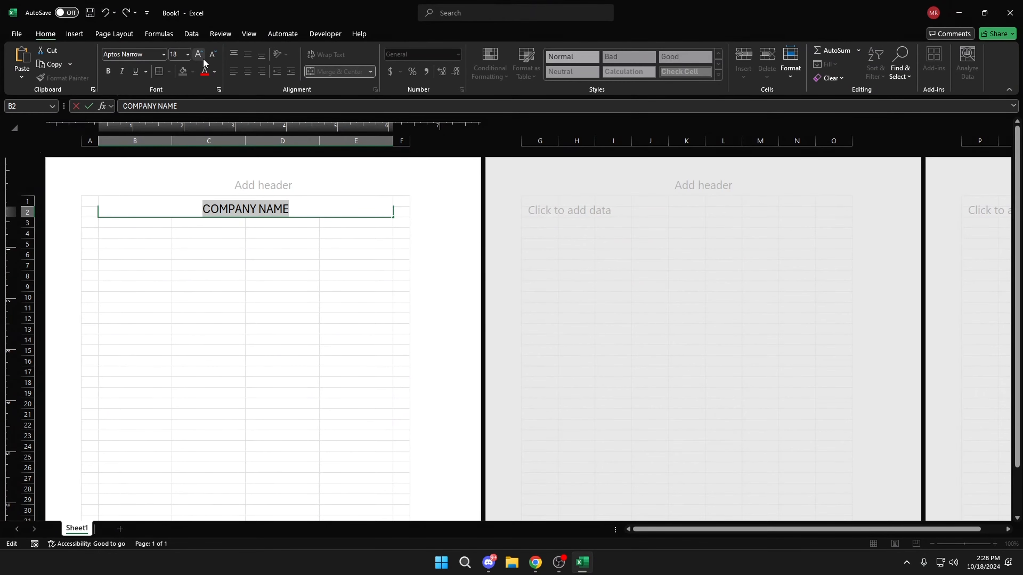
{"action": "left_click", "coordinate": [199, 55]}
{"action": "left_click", "coordinate": [212, 55]}
{"action": "left_click", "coordinate": [212, 55]}
{"action": "left_click", "coordinate": [107, 72]}
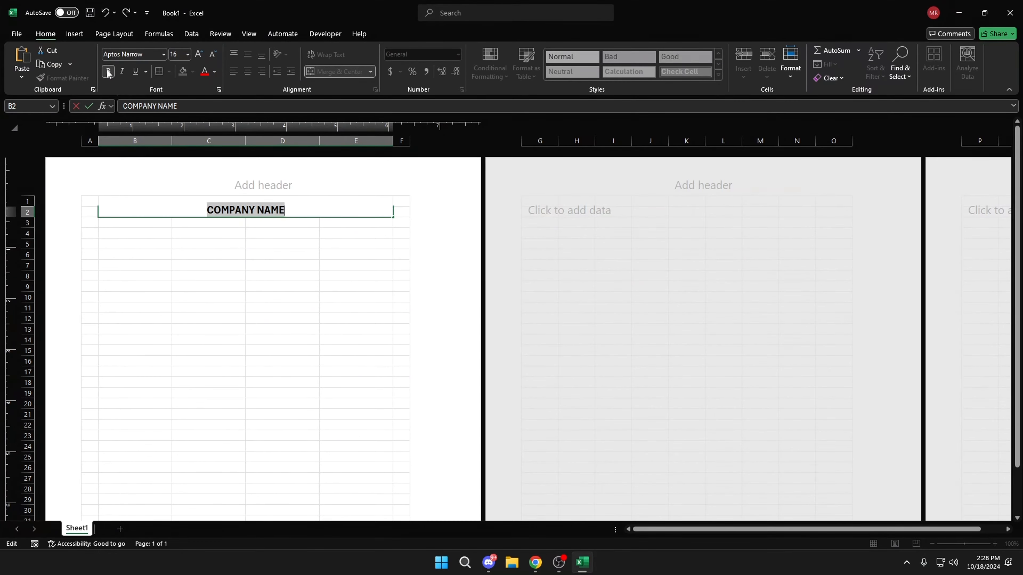
{"action": "key", "text": "Return"}
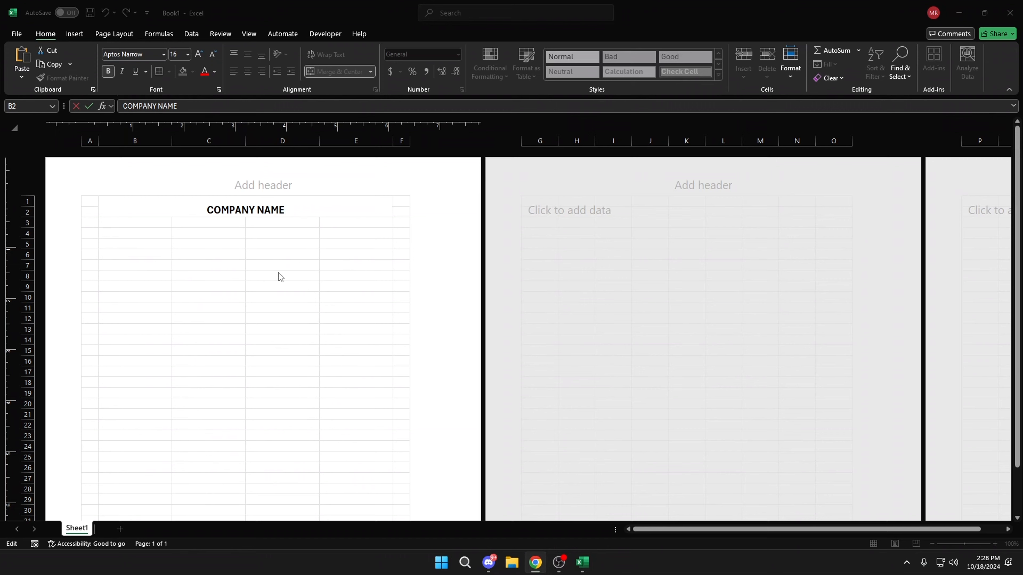
Step: Merge and center cells B3:E3 and enter the company's placeholder address line
{"action": "left_click", "coordinate": [126, 232]}
{"action": "left_click", "coordinate": [132, 226]}
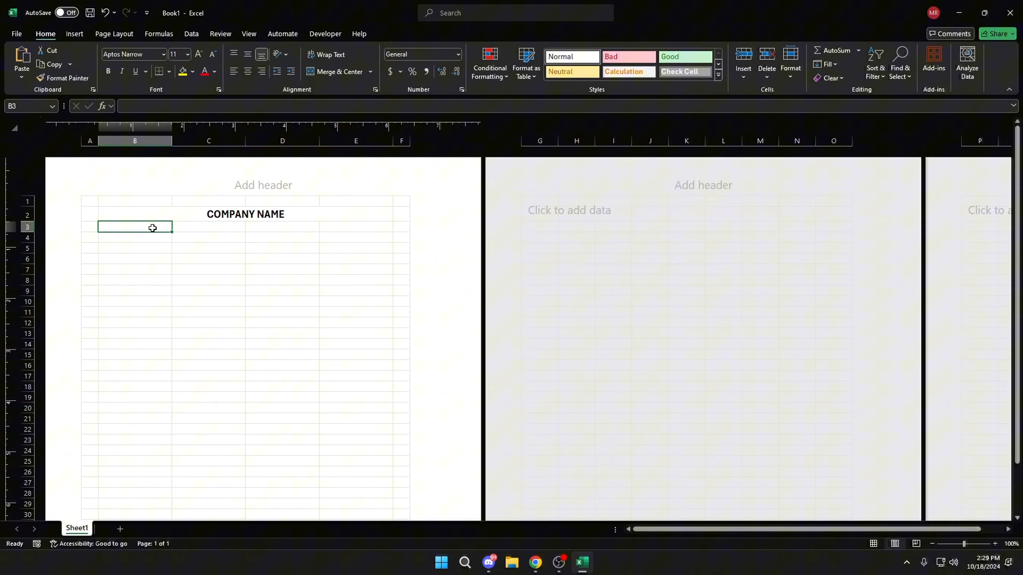
{"action": "left_click_drag", "start_coordinate": [152, 228], "coordinate": [327, 225]}
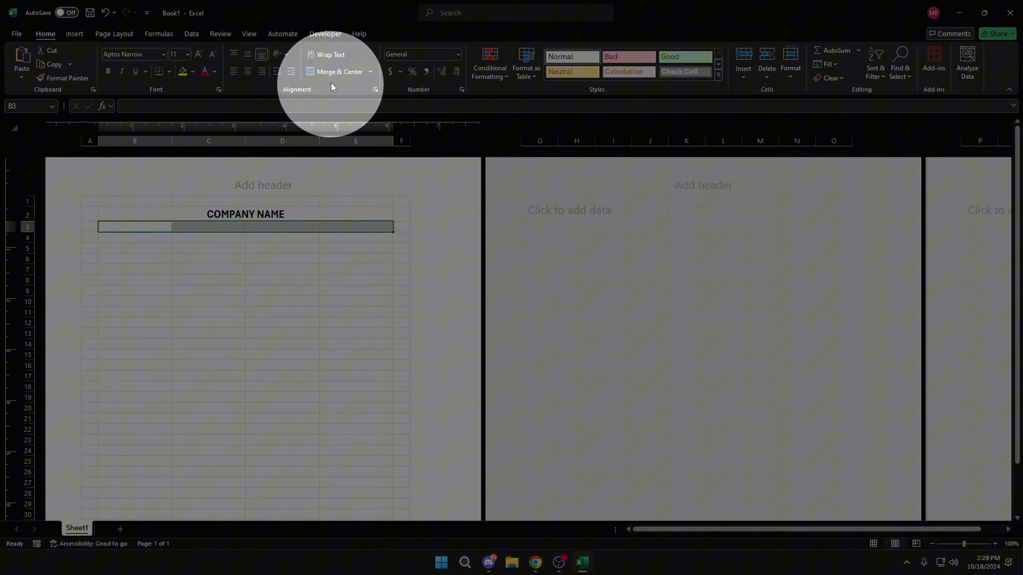
{"action": "left_click", "coordinate": [333, 71]}
{"action": "type", "text": "(Adress"}
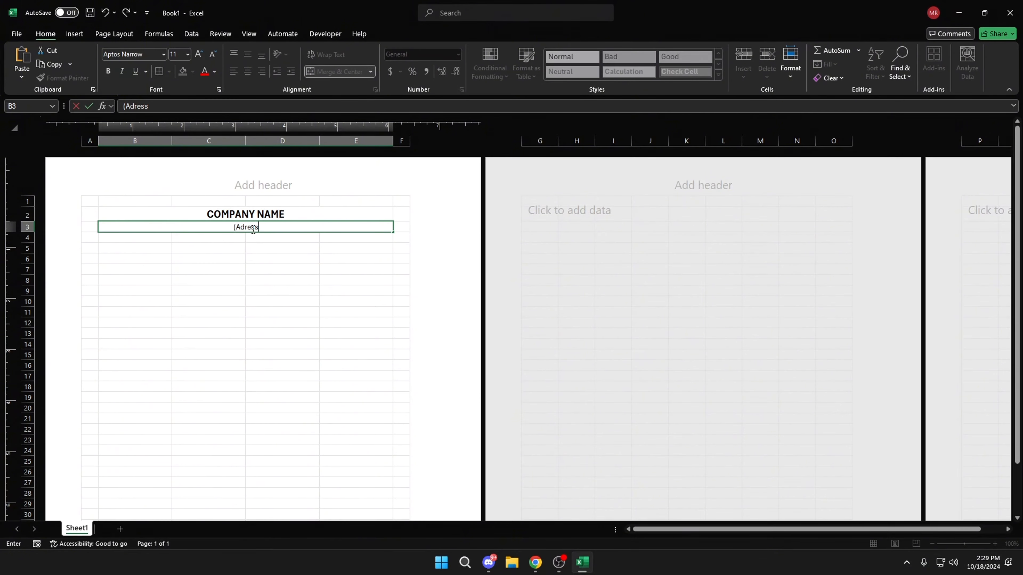
{"action": "type", "text": ")"}
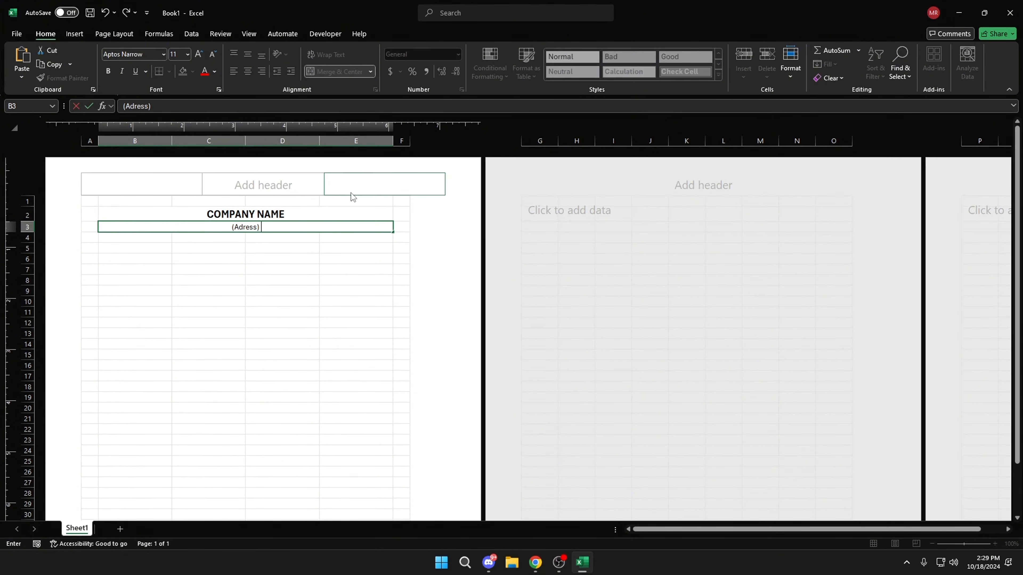
{"action": "type", "text": " NY, 24382."}
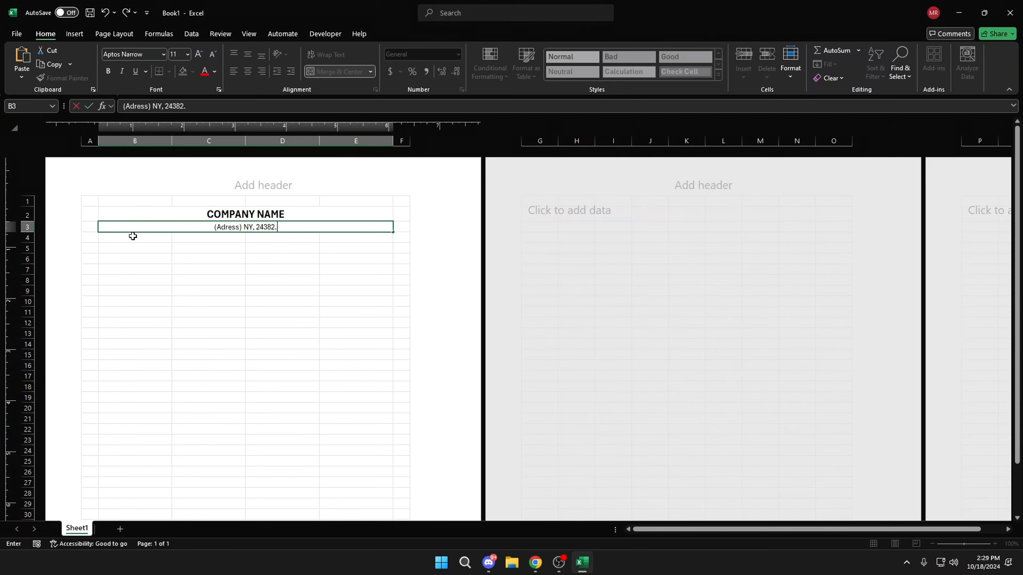
Step: Merge and center cells B4:E4 and enter the title "Monthly Salary Slip"
{"action": "left_click_drag", "start_coordinate": [148, 237], "coordinate": [336, 238]}
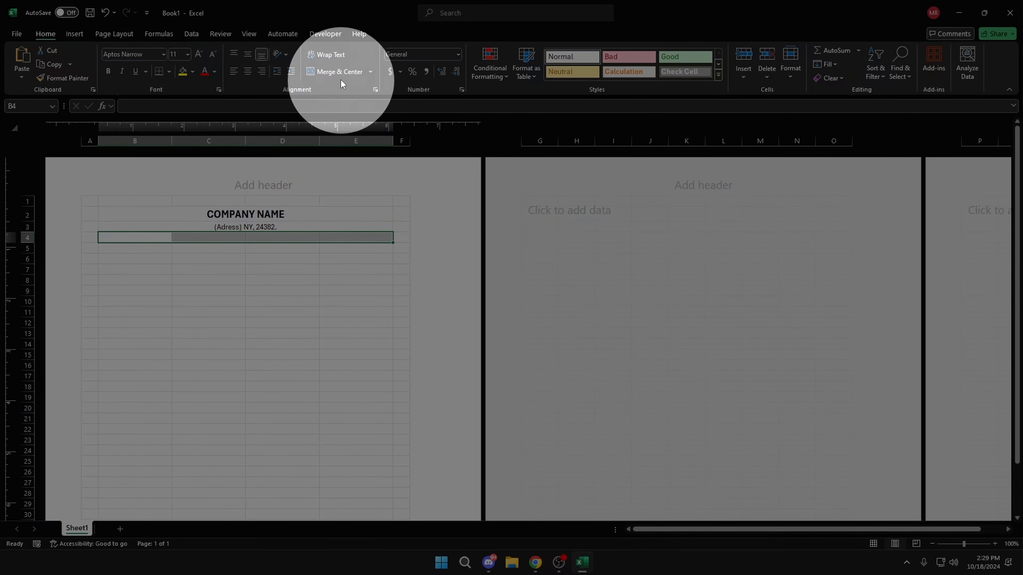
{"action": "left_click", "coordinate": [338, 71]}
{"action": "type", "text": "Month"}
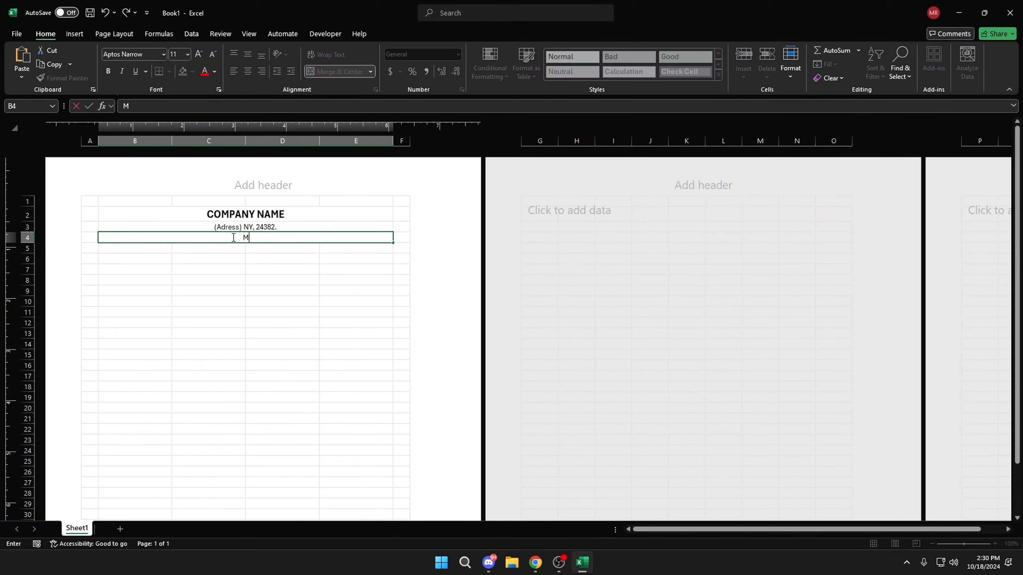
{"action": "type", "text": "ly Salary Slip"}
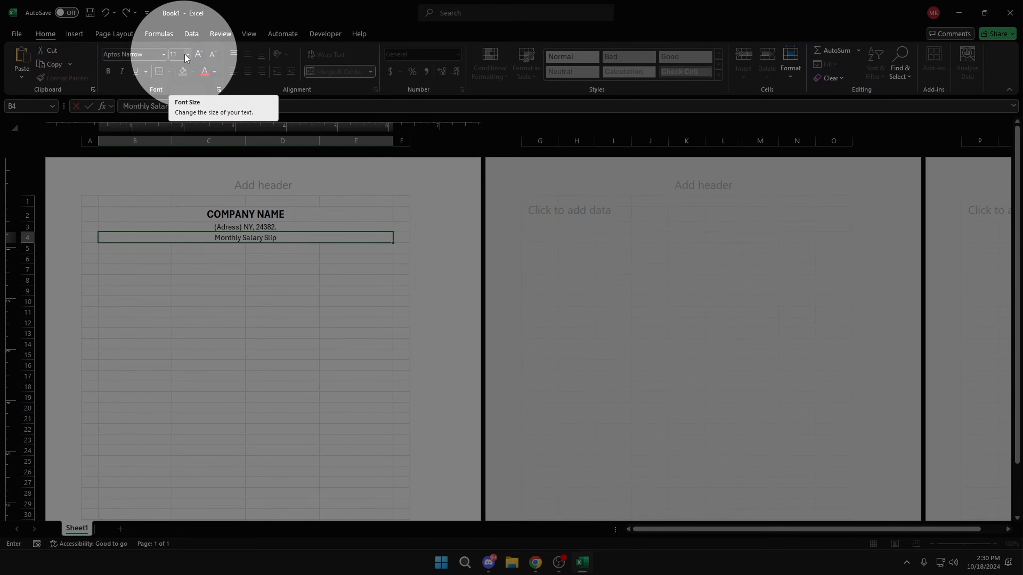
Step: Choose font size 12 and the Aharoni font for the "Monthly Salary Slip" title and add a thick bottom border
{"action": "left_click", "coordinate": [186, 55]}
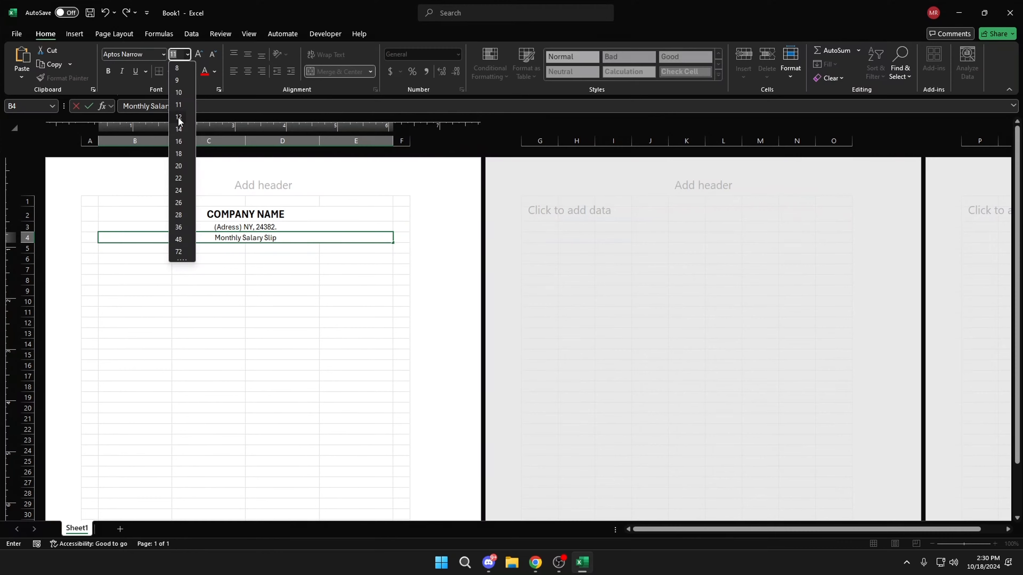
{"action": "left_click", "coordinate": [179, 116]}
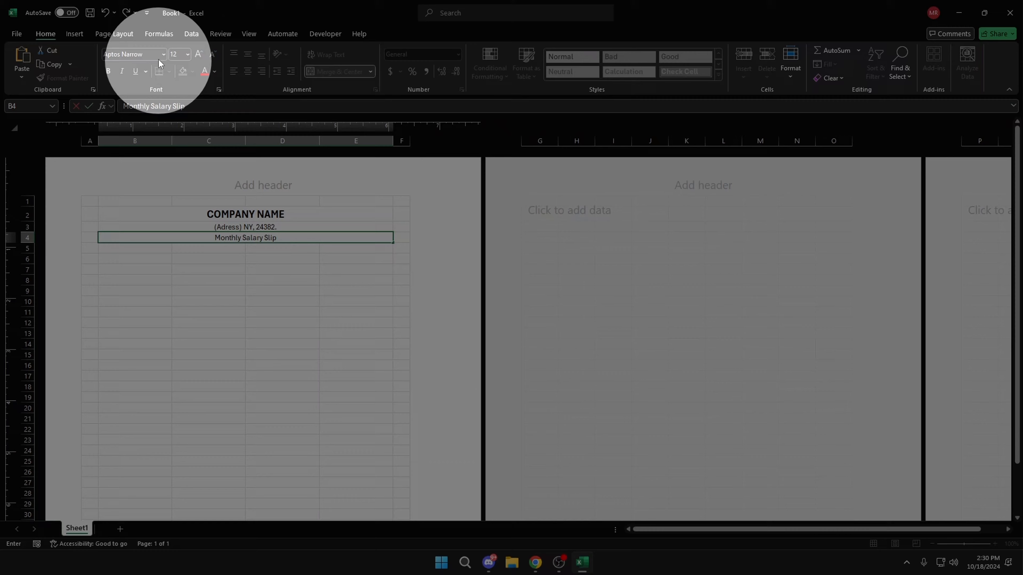
{"action": "left_click", "coordinate": [162, 54]}
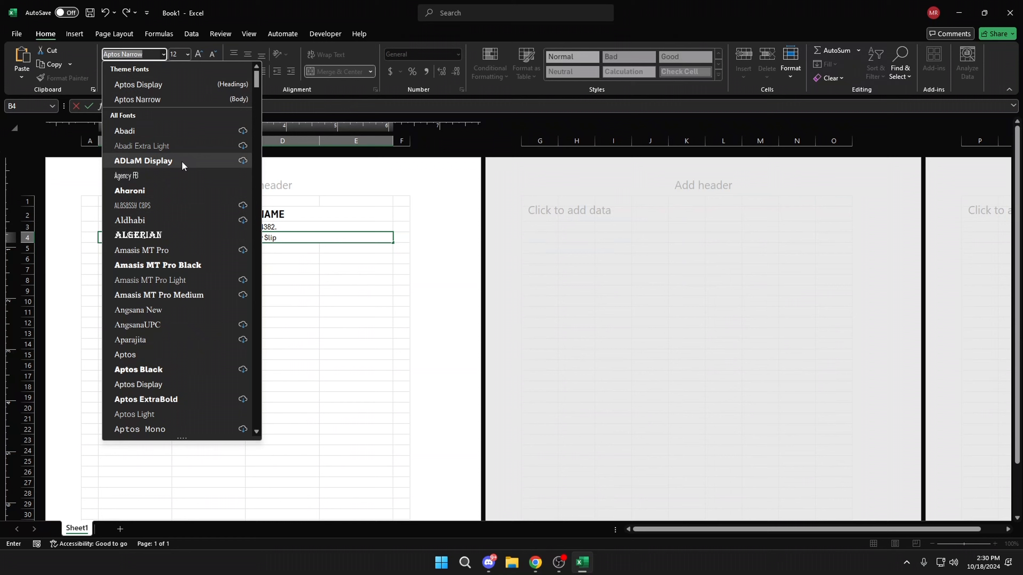
{"action": "left_click", "coordinate": [170, 189]}
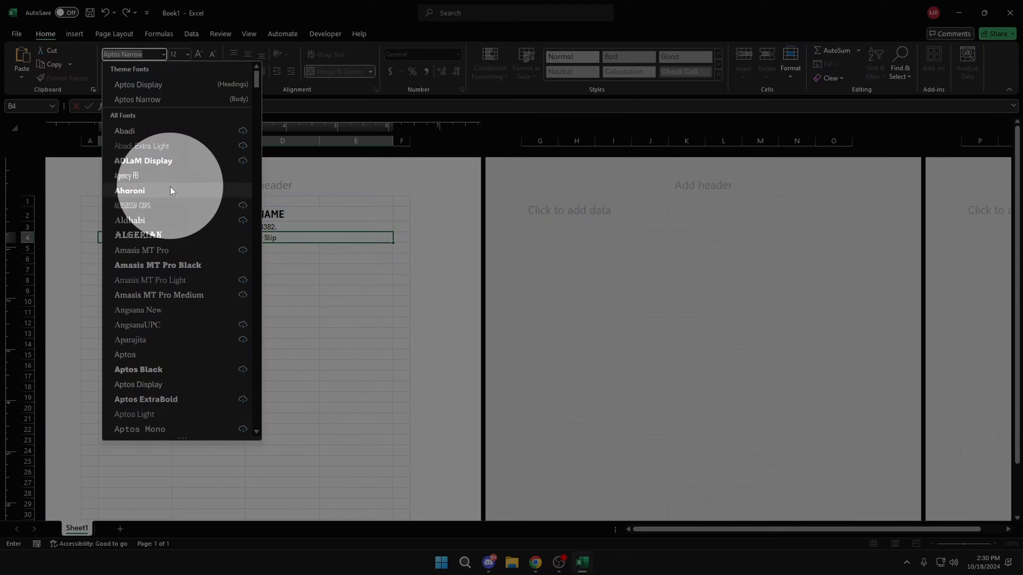
{"action": "left_click", "coordinate": [168, 71]}
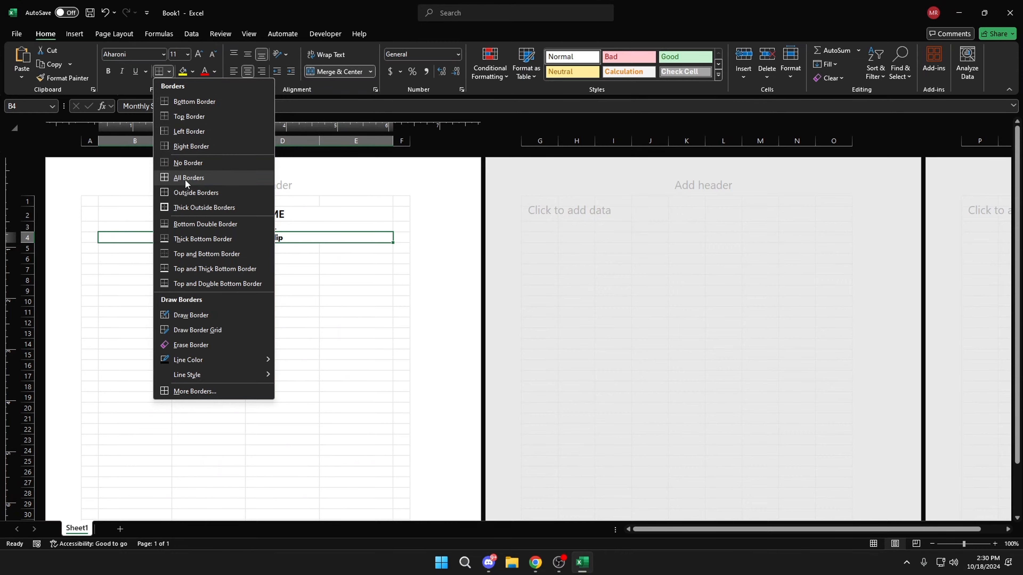
{"action": "left_click", "coordinate": [195, 238]}
Step: Enter the labels "Employee ID", "Designation" and "Department" in cells B7 to B9
{"action": "left_click", "coordinate": [157, 266]}
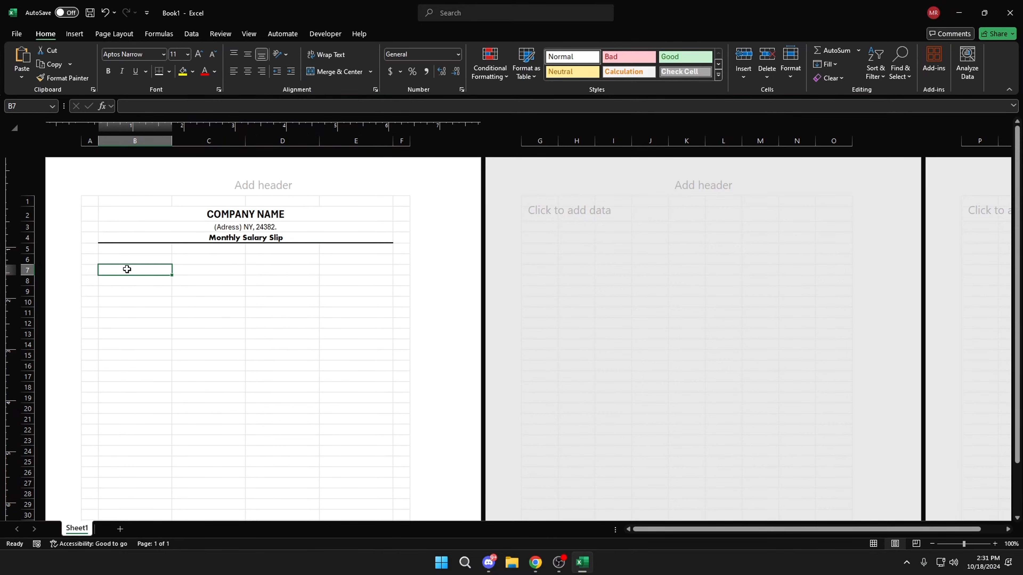
{"action": "type", "text": "E"}
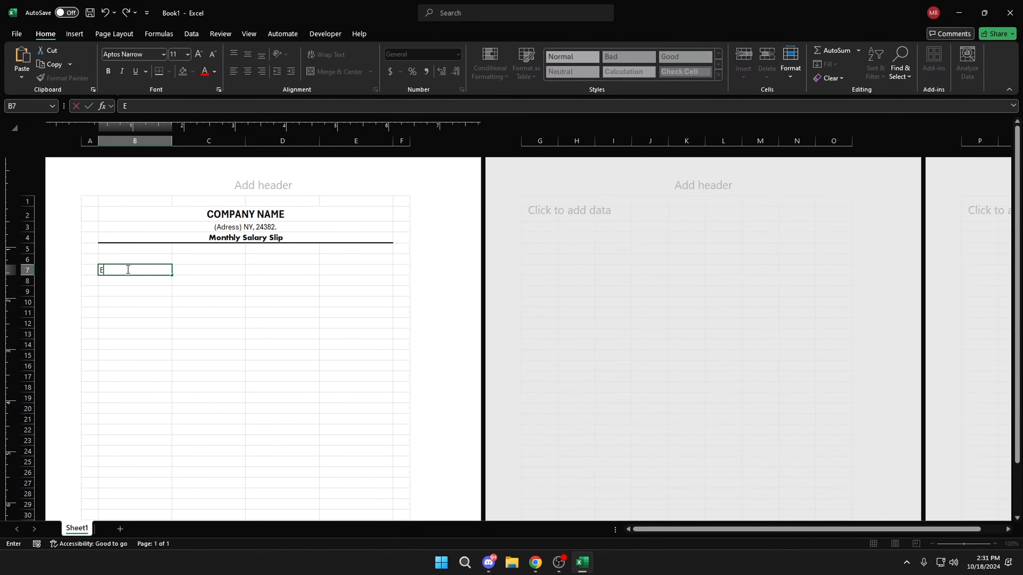
{"action": "type", "text": "mployee ID"}
{"action": "left_click", "coordinate": [132, 285]}
{"action": "type", "text": "D"}
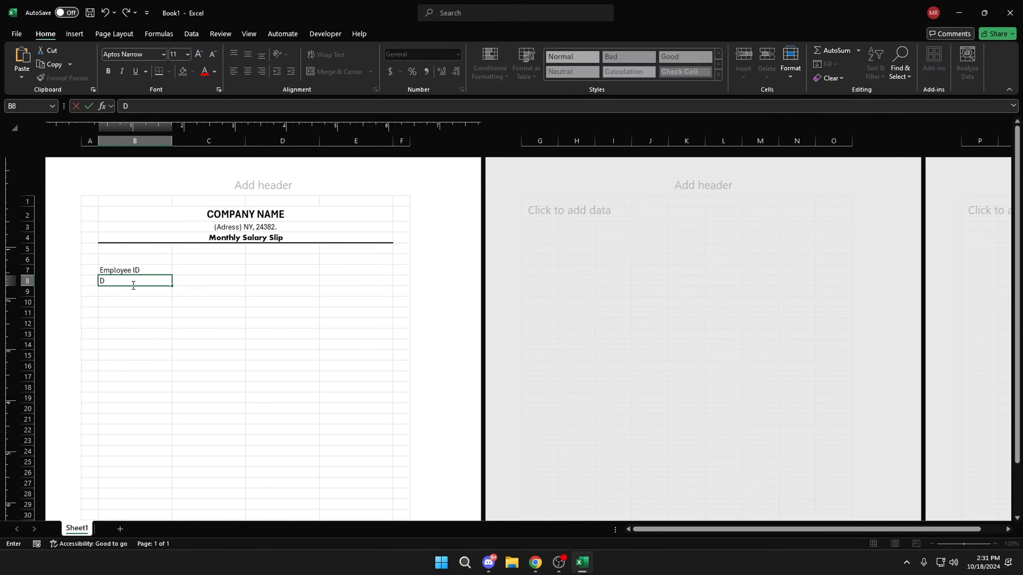
{"action": "type", "text": "esignation"}
{"action": "left_click", "coordinate": [133, 288]}
{"action": "type", "text": "D"}
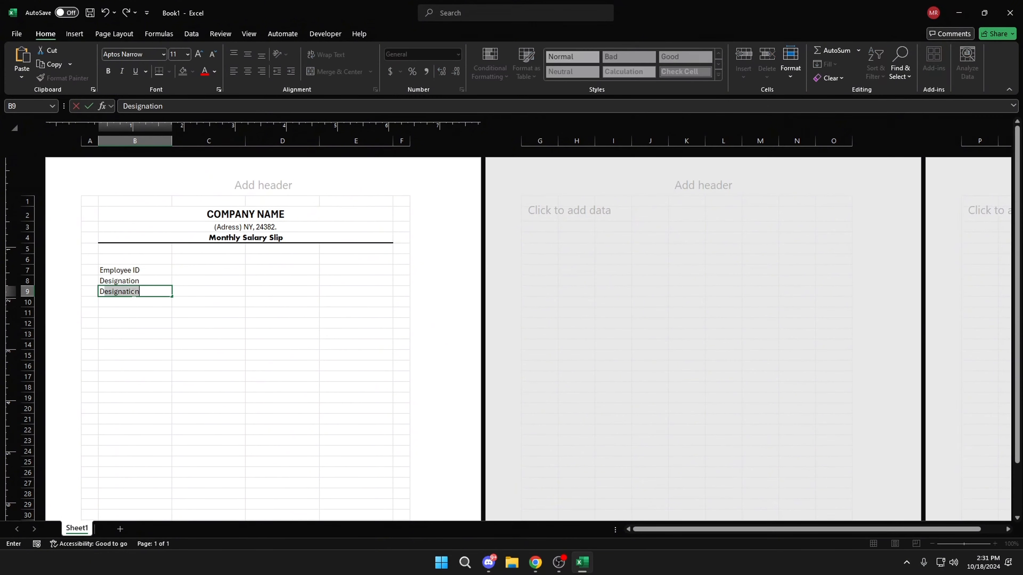
{"action": "type", "text": "epartment"}
Step: Enter the labels "Emplayee Name", "Month" and "Days Worked" in cells D7 to D9
{"action": "left_click", "coordinate": [265, 270]}
{"action": "type", "text": "Em"}
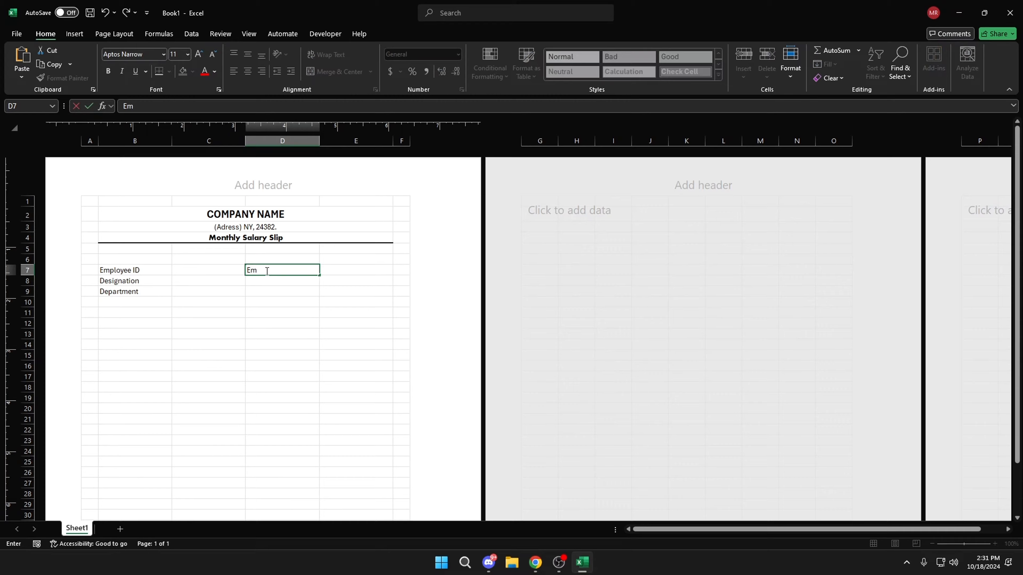
{"action": "type", "text": "playee B"}
{"action": "key", "text": "BackSpace"}
{"action": "type", "text": "Name"}
{"action": "left_click", "coordinate": [266, 281]}
{"action": "type", "text": "M"}
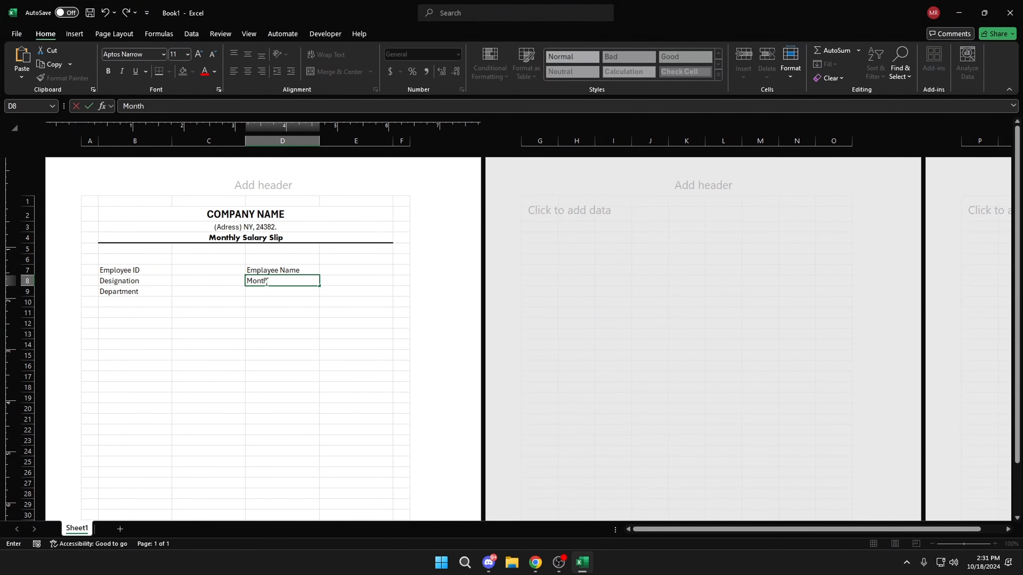
{"action": "type", "text": "onth"}
{"action": "left_click", "coordinate": [270, 291]}
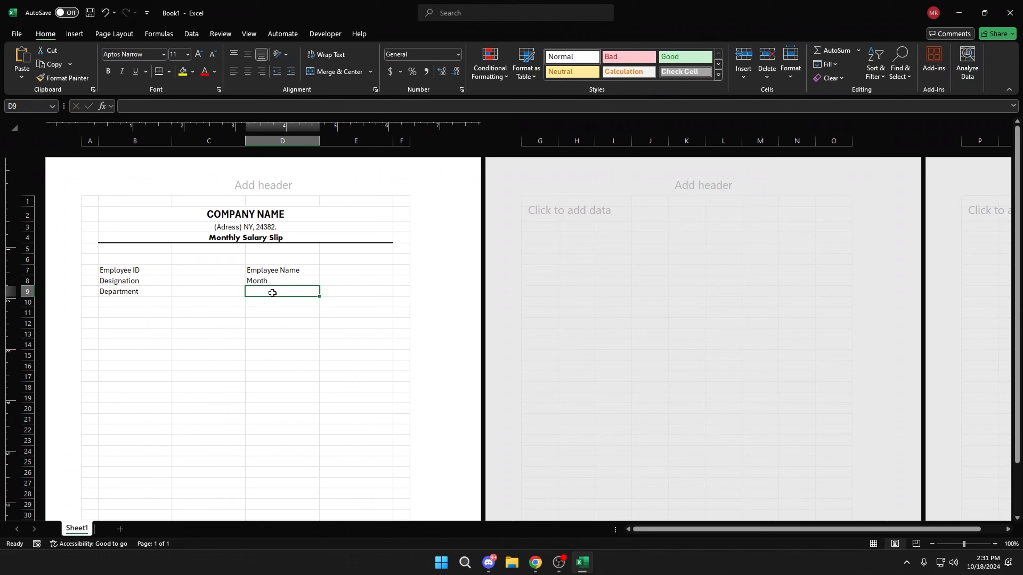
{"action": "type", "text": "Days Work"}
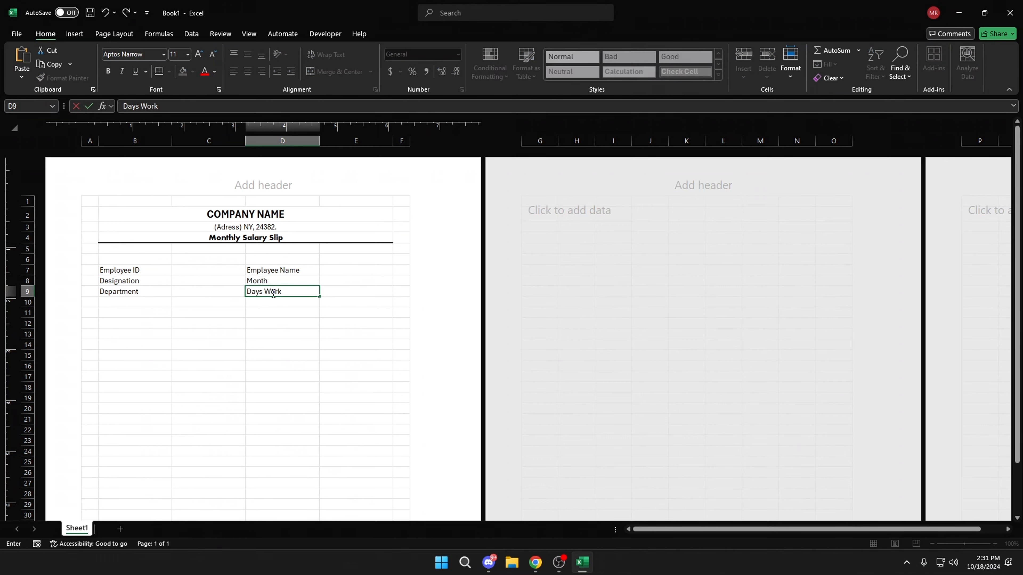
{"action": "type", "text": "ed"}
{"action": "left_click", "coordinate": [293, 302]}
Step: Make the employee detail labels in B7:B9 and D7:D9 bold
{"action": "left_click_drag", "start_coordinate": [148, 270], "coordinate": [158, 293]}
{"action": "left_click", "coordinate": [151, 300]}
{"action": "left_click_drag", "start_coordinate": [289, 271], "coordinate": [308, 293], "text": "ctrl"}
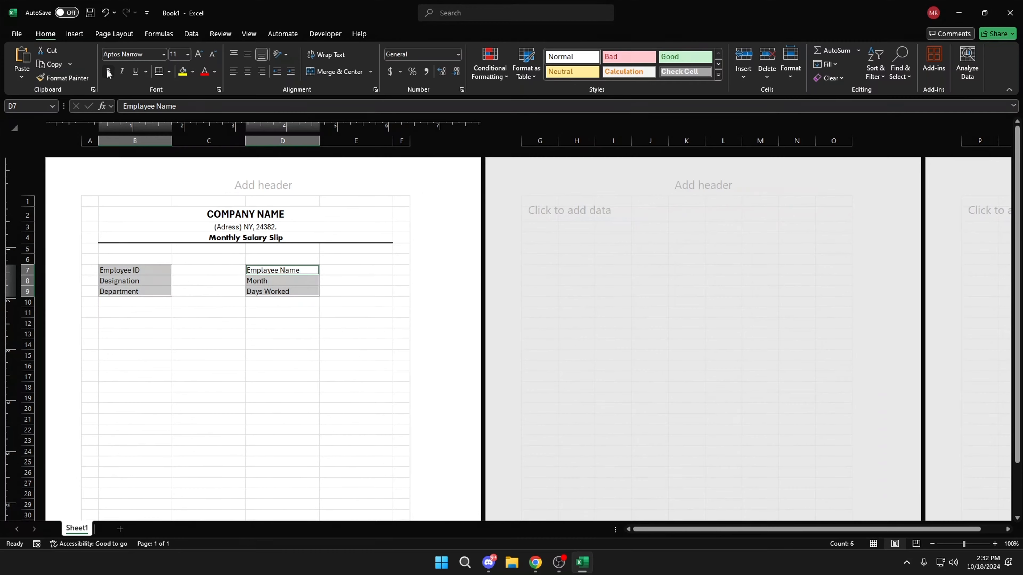
{"action": "left_click", "coordinate": [108, 72]}
{"action": "left_click", "coordinate": [121, 316]}
{"action": "left_click", "coordinate": [191, 316]}
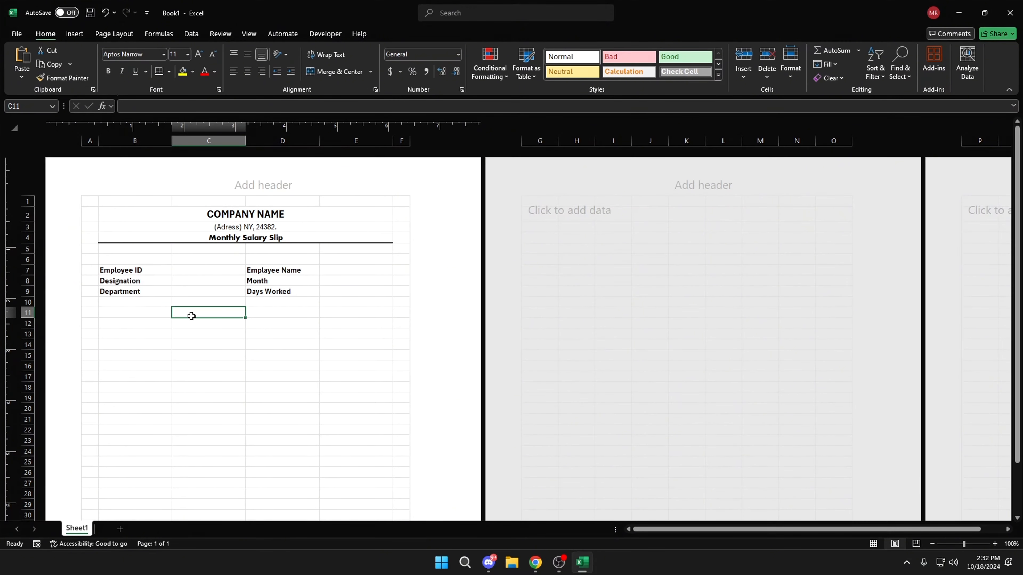
Step: Merge and center cells B11:C11 and enter the heading "Income"
{"action": "left_click", "coordinate": [150, 313]}
{"action": "left_click", "coordinate": [185, 313]}
{"action": "left_click_drag", "start_coordinate": [155, 312], "coordinate": [195, 311]}
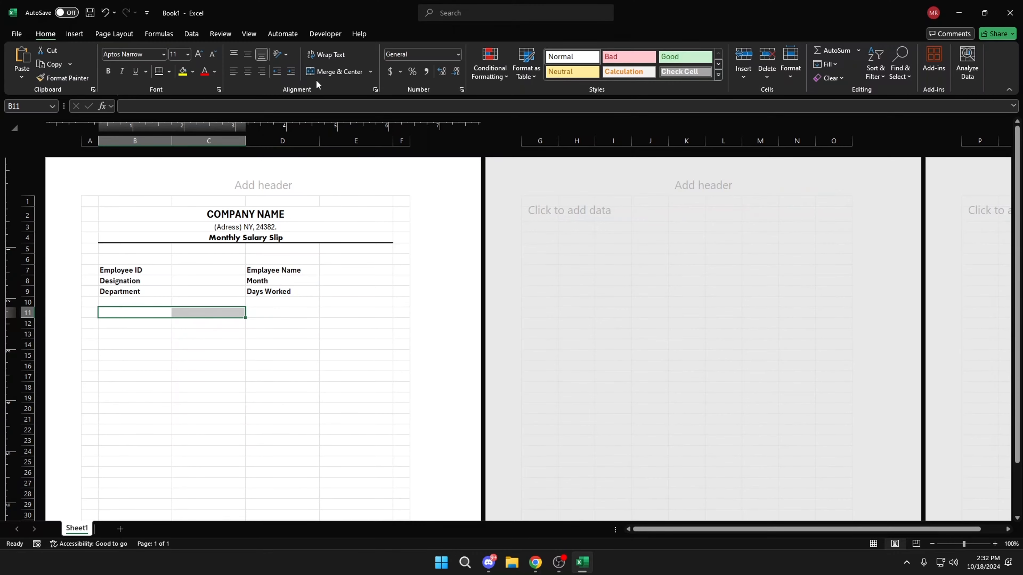
{"action": "left_click", "coordinate": [325, 72]}
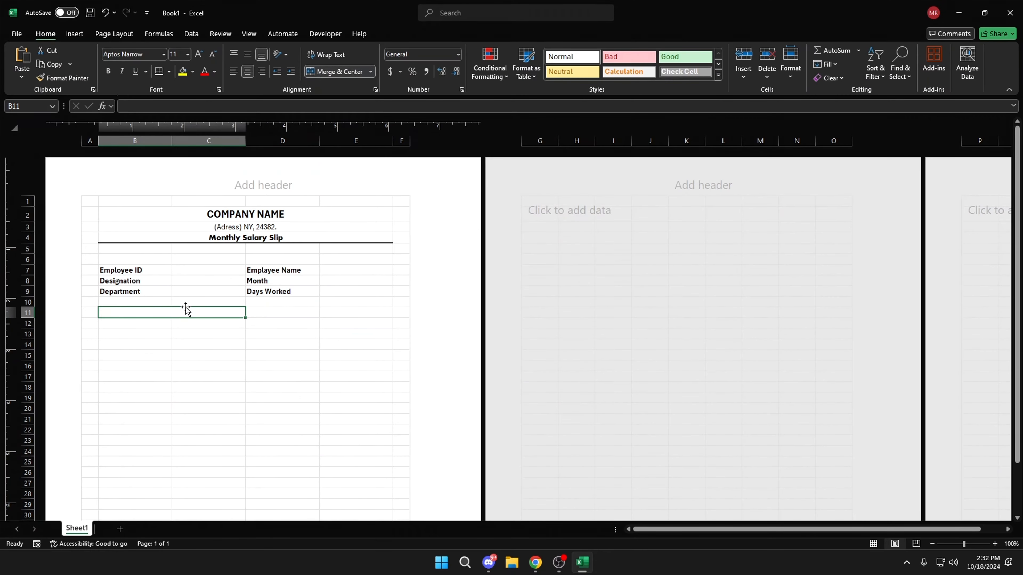
{"action": "type", "text": "Income"}
Step: Merge and center cells D11:E11 and enter the heading "Deductions"
{"action": "left_click_drag", "start_coordinate": [268, 315], "coordinate": [324, 311]}
{"action": "left_click", "coordinate": [317, 73]}
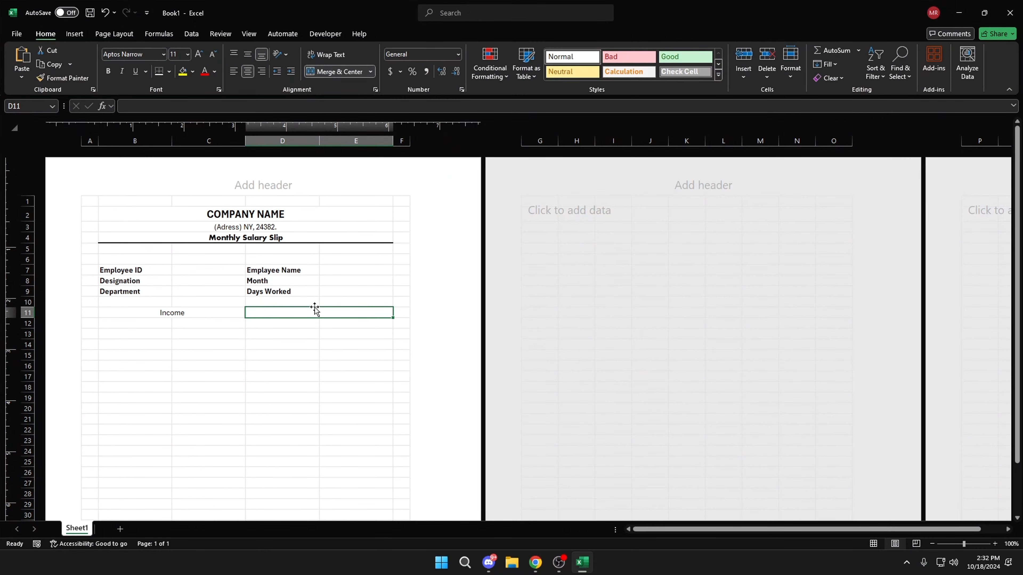
{"action": "type", "text": "Dedu"}
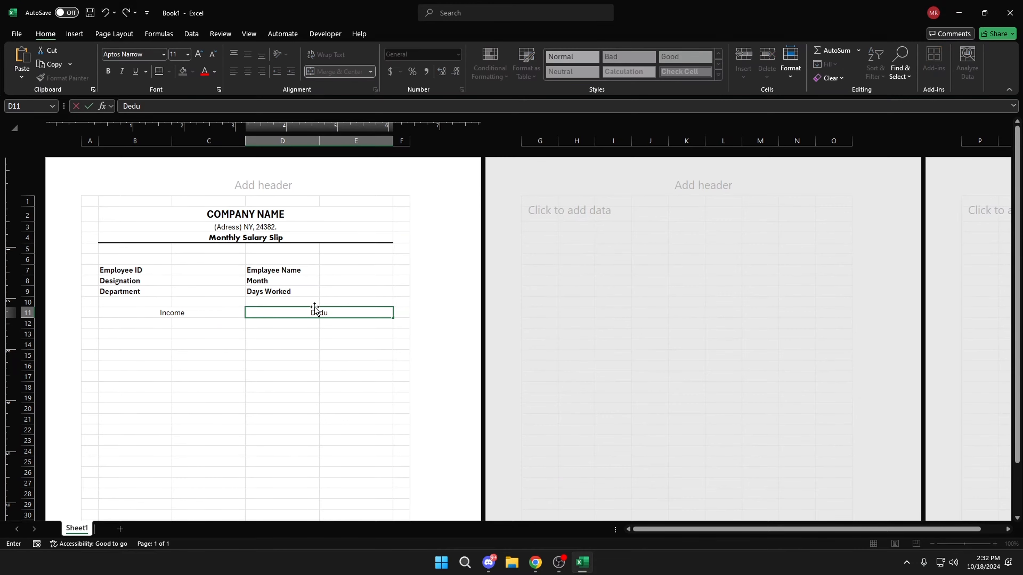
{"action": "type", "text": "ctions"}
Step: Make the "Income" and "Deductions" headings in row 11 bold
{"action": "left_click", "coordinate": [205, 314], "text": "ctrl"}
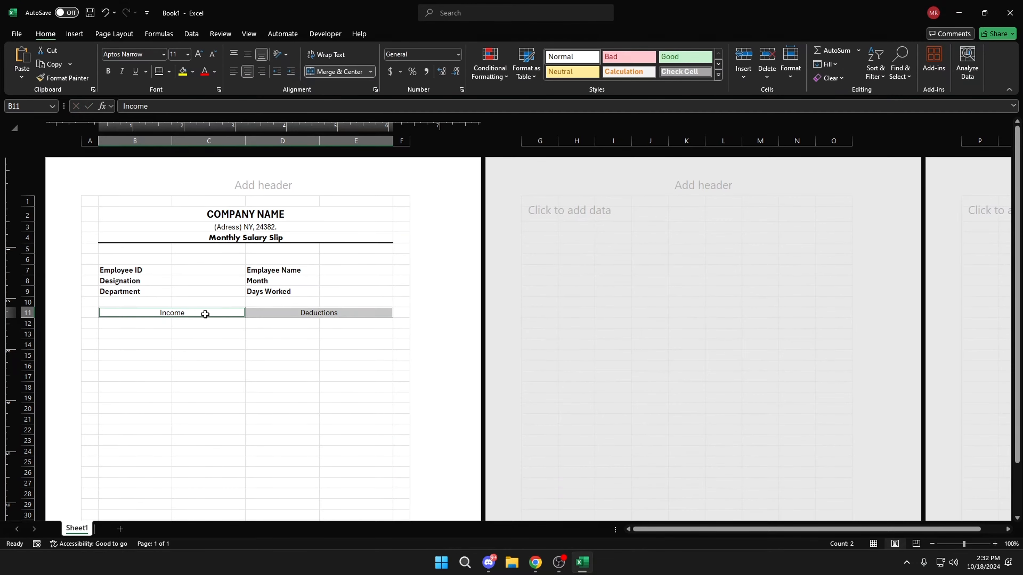
{"action": "left_click", "coordinate": [253, 313], "text": "ctrl"}
{"action": "left_click", "coordinate": [258, 315], "text": "ctrl"}
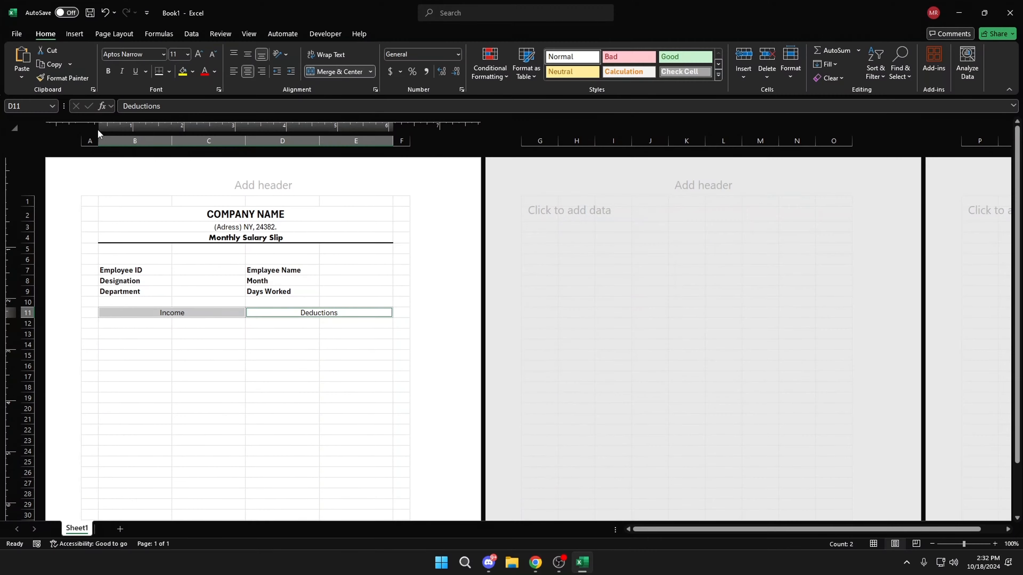
{"action": "left_click", "coordinate": [108, 70]}
Step: Apply a light green theme fill to the "Monthly Salary Slip" title and the "Income" and "Deductions" headings
{"action": "left_click", "coordinate": [226, 238]}
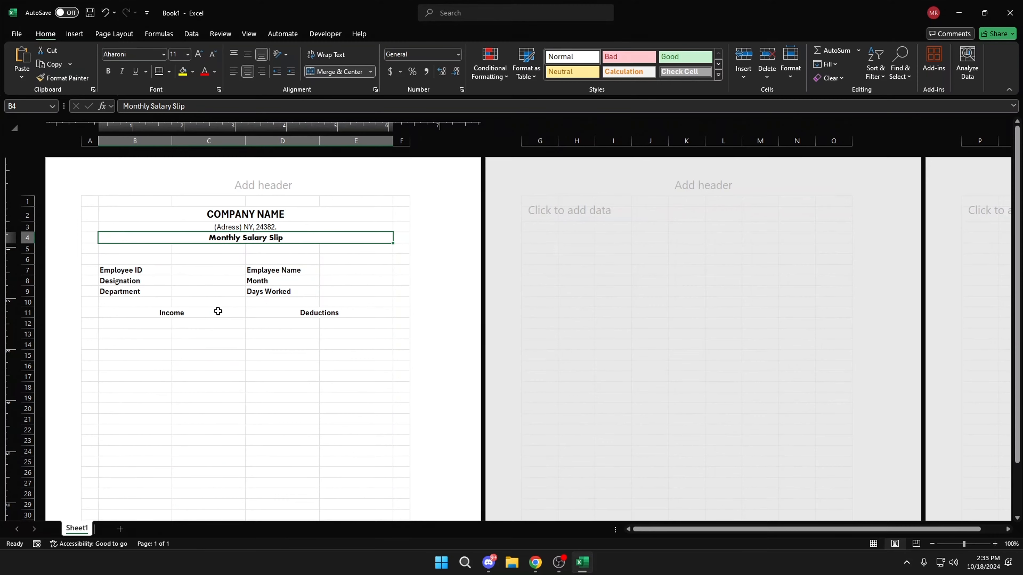
{"action": "left_click", "coordinate": [217, 313], "text": "ctrl"}
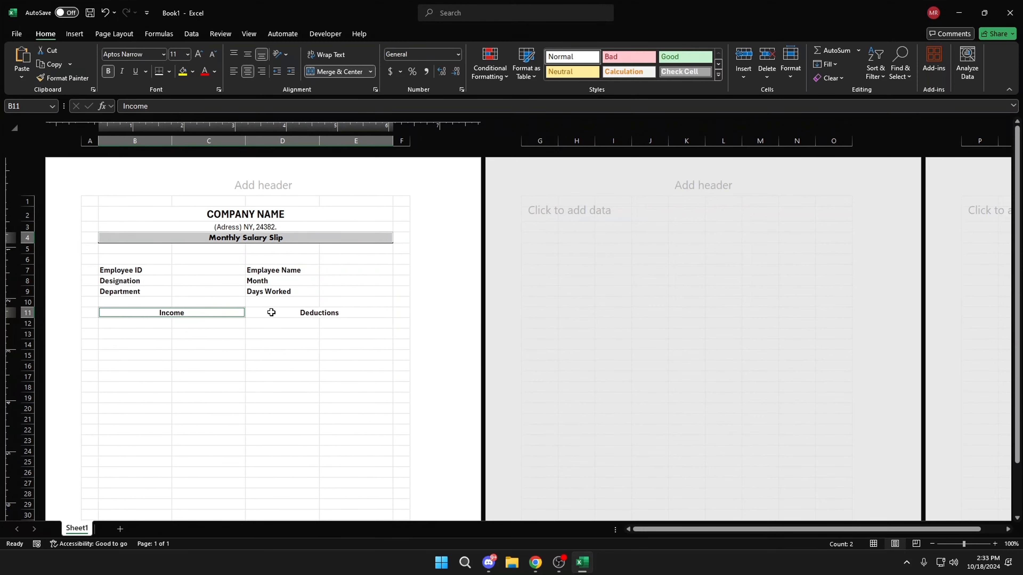
{"action": "left_click", "coordinate": [271, 312], "text": "ctrl"}
{"action": "left_click", "coordinate": [193, 71]}
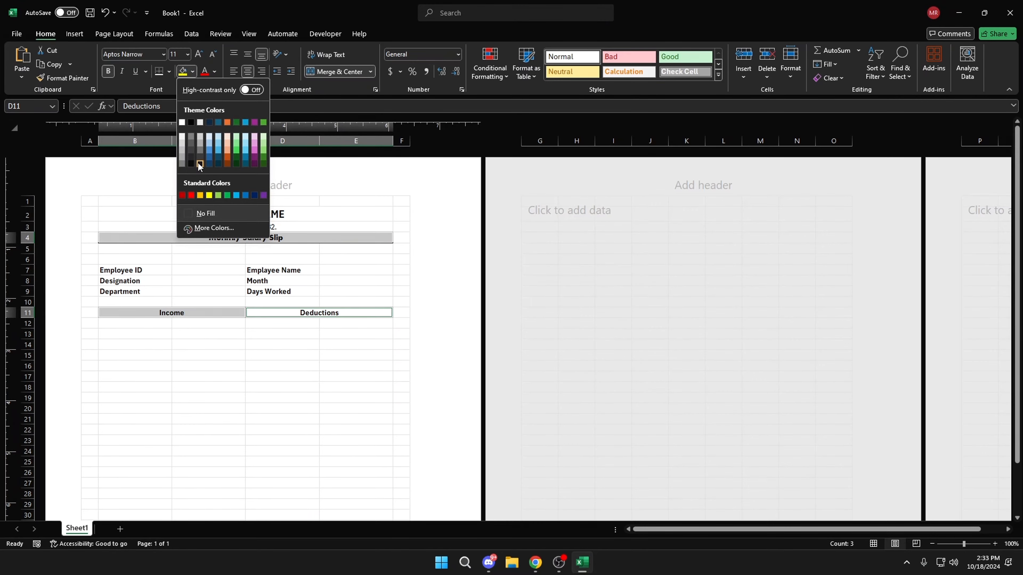
{"action": "left_click", "coordinate": [264, 158]}
{"action": "left_click", "coordinate": [125, 315]}
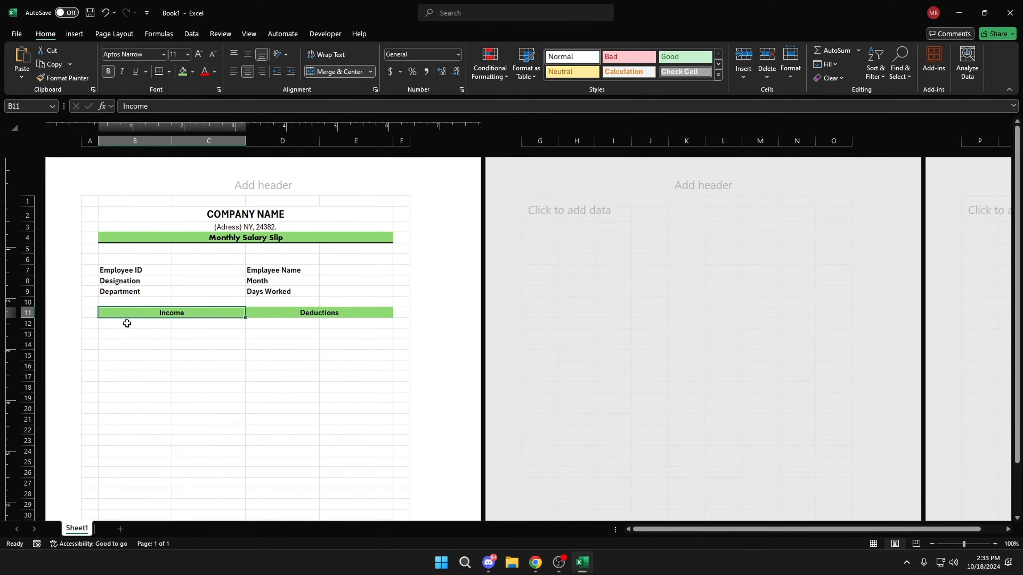
Step: Enter the income labels "Basic Salary", "DA" and "TA" in cells B12 to B14
{"action": "left_click", "coordinate": [128, 325]}
{"action": "type", "text": "B"}
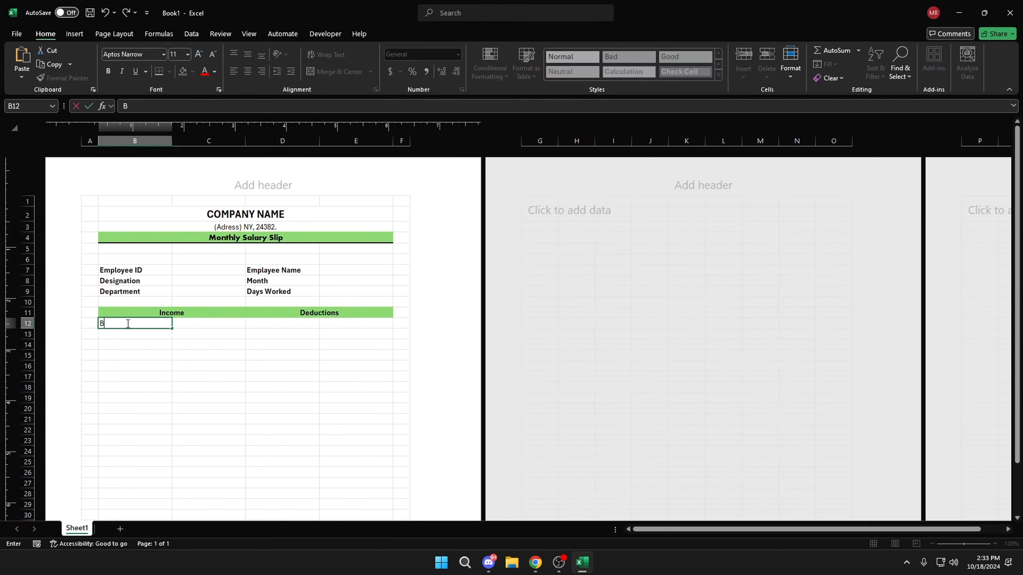
{"action": "type", "text": "asic Salary"}
{"action": "left_click", "coordinate": [103, 324]}
{"action": "type", "text": "a"}
{"action": "left_click", "coordinate": [125, 336]}
{"action": "type", "text": "da"}
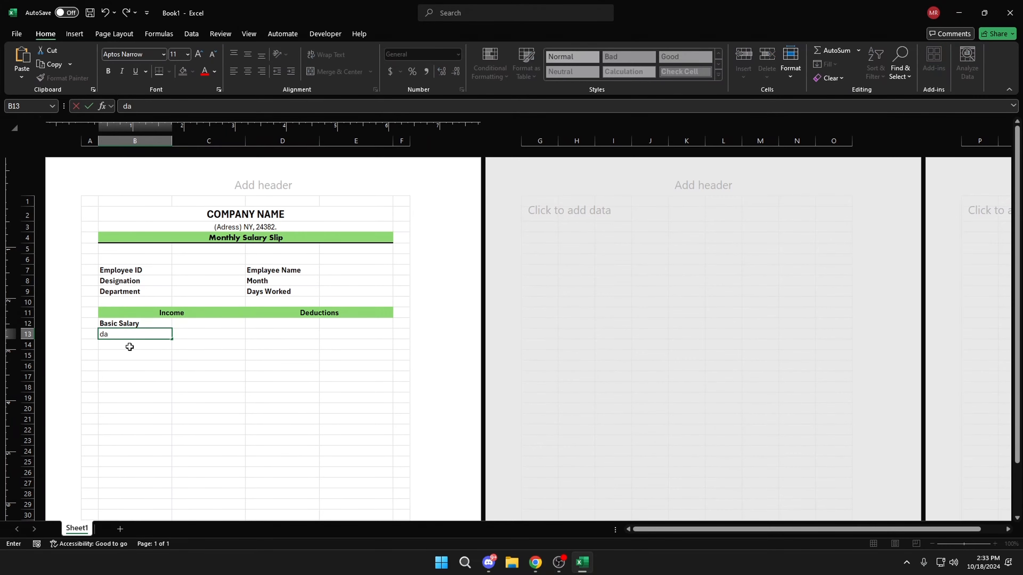
{"action": "left_click_drag", "start_coordinate": [112, 334], "coordinate": [80, 340]}
{"action": "type", "text": "DA"}
{"action": "left_click", "coordinate": [129, 346]}
{"action": "type", "text": "TA"}
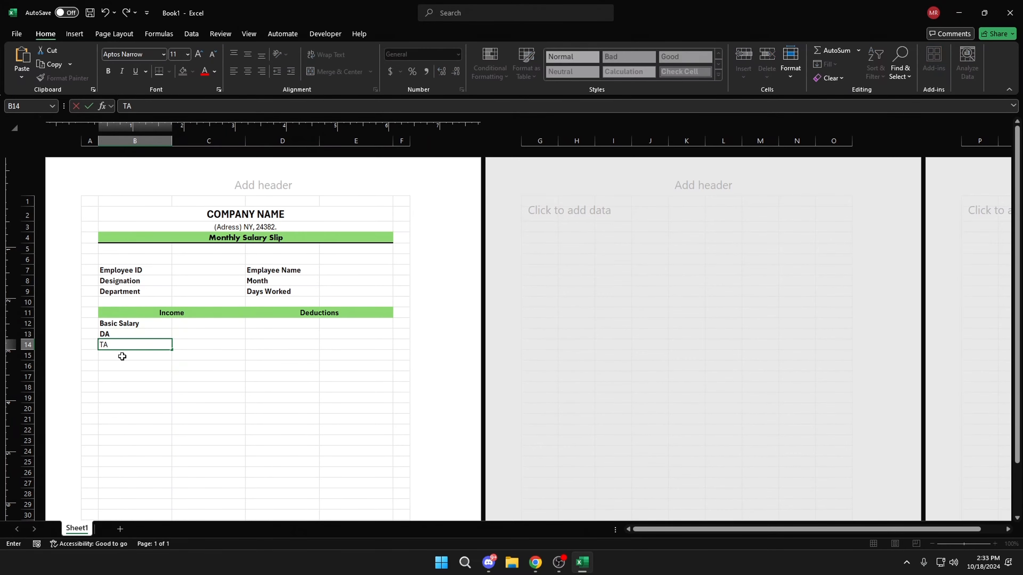
Step: Enter the labels "HRA", "OTHER EARNINGS" and "Gross Salary" in cells B15 to B17
{"action": "left_click", "coordinate": [122, 357]}
{"action": "type", "text": "HRA"}
{"action": "left_click", "coordinate": [123, 369]}
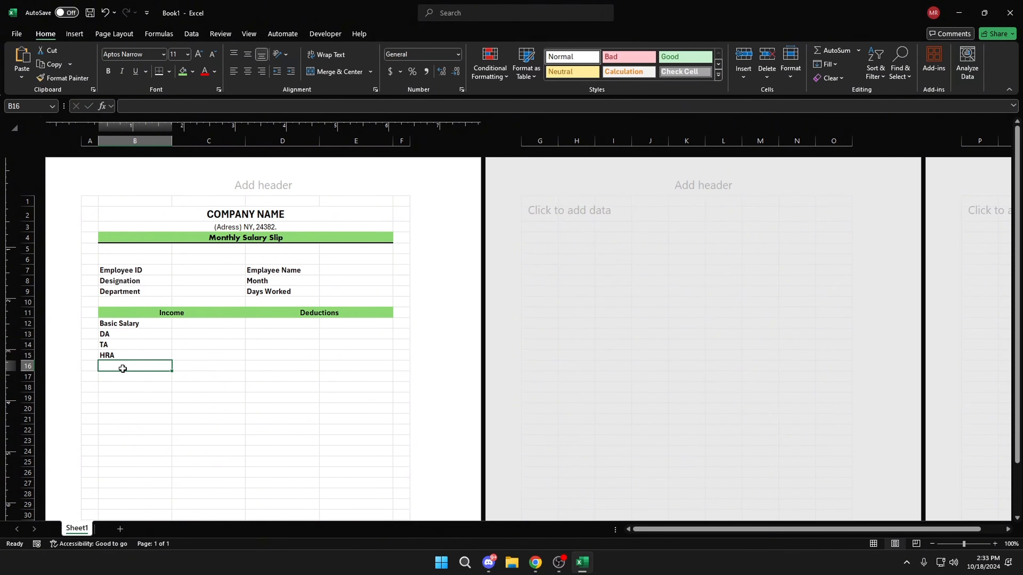
{"action": "type", "text": "OTHER"}
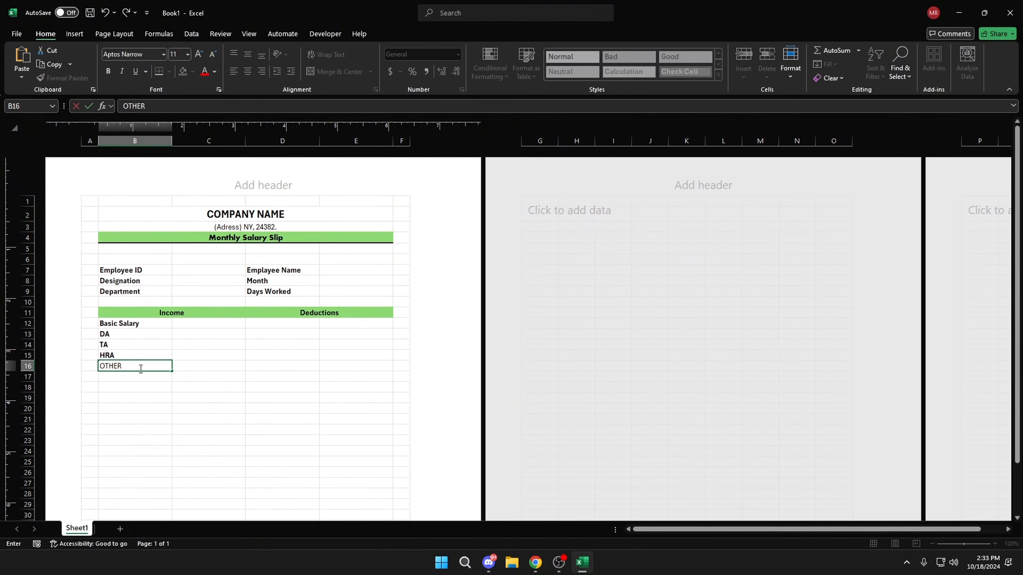
{"action": "type", "text": " EARNINGSG"}
{"action": "left_click", "coordinate": [128, 378]}
{"action": "type", "text": "G"}
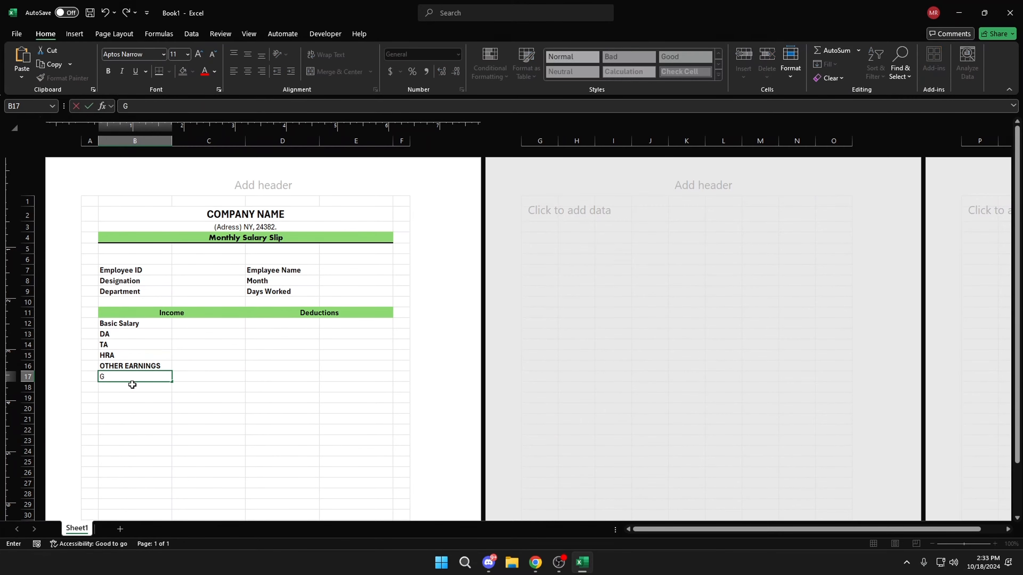
{"action": "type", "text": "ross Salary"}
Step: Enter the deduction labels "Provident Fund", "Loan", "ESI" and "Tax" in cells D12 to D15
{"action": "left_click", "coordinate": [267, 324]}
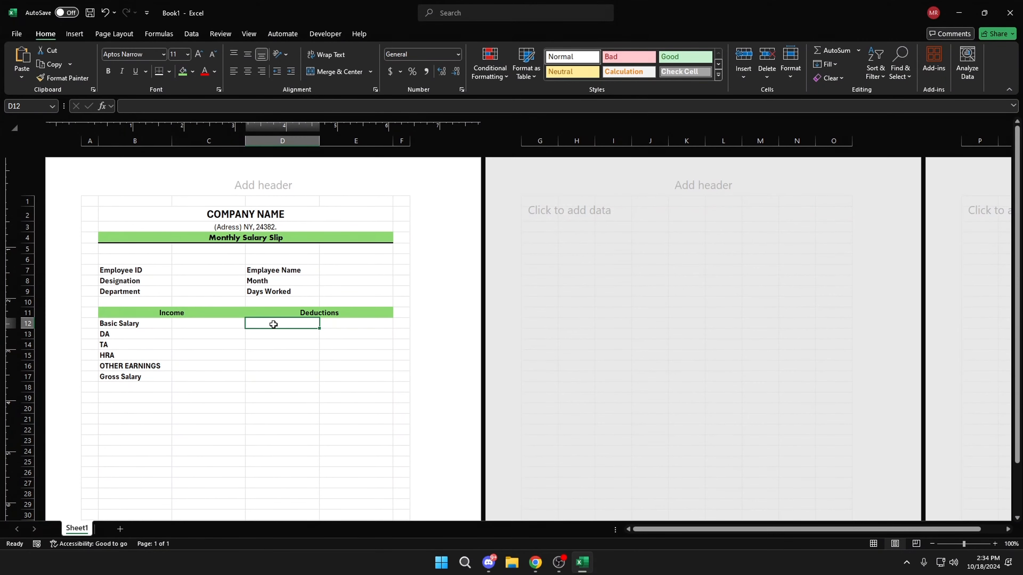
{"action": "type", "text": "Provident F"}
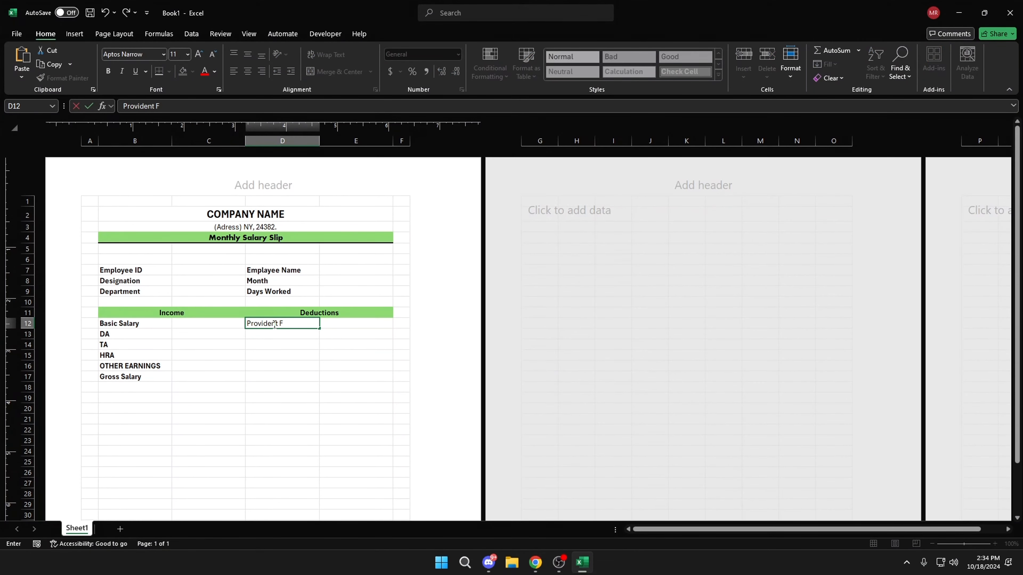
{"action": "type", "text": "und"}
{"action": "left_click", "coordinate": [271, 334]}
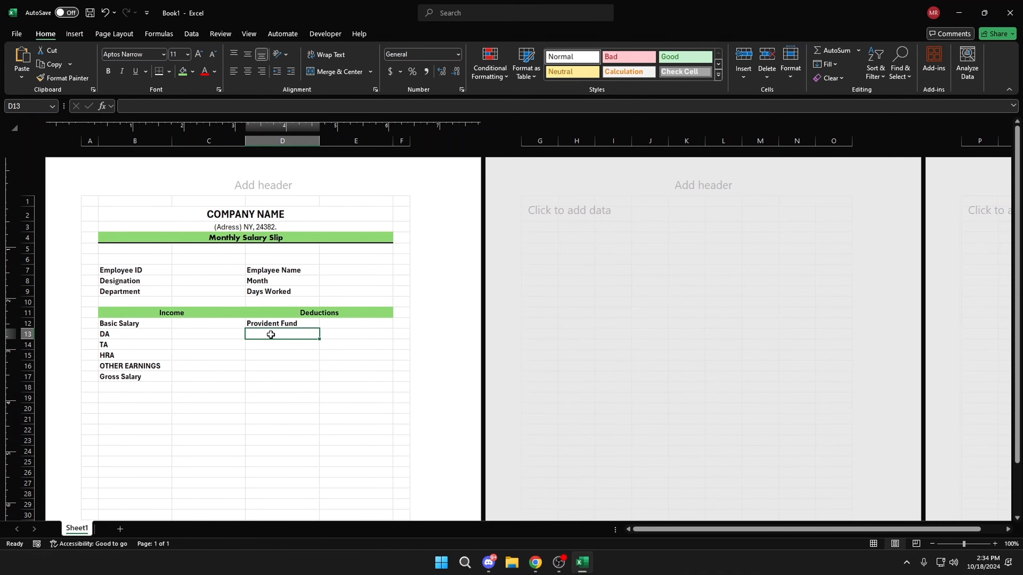
{"action": "type", "text": "Loan"}
{"action": "key", "text": "Tab"}
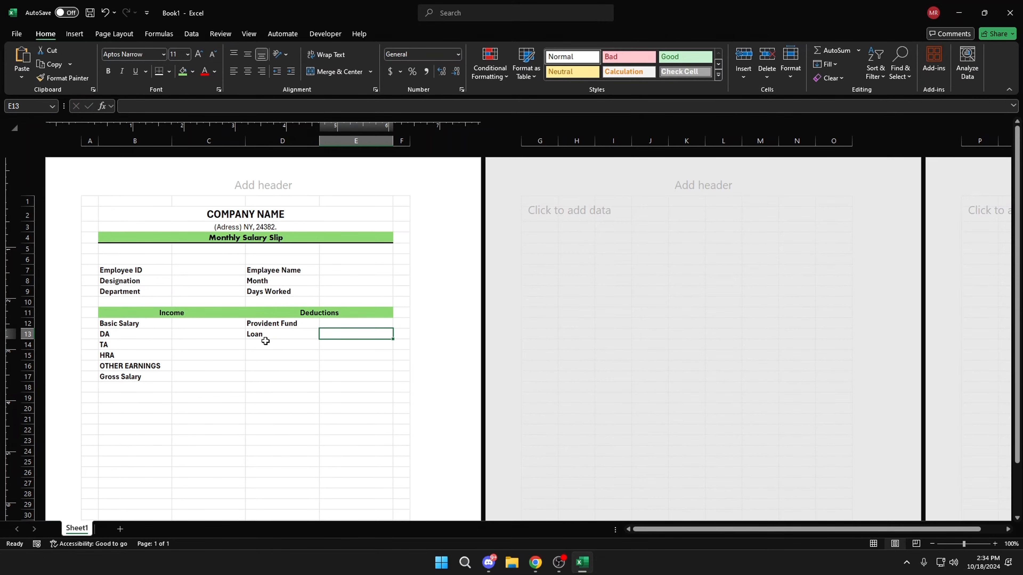
{"action": "left_click", "coordinate": [267, 345]}
{"action": "type", "text": "ESI"}
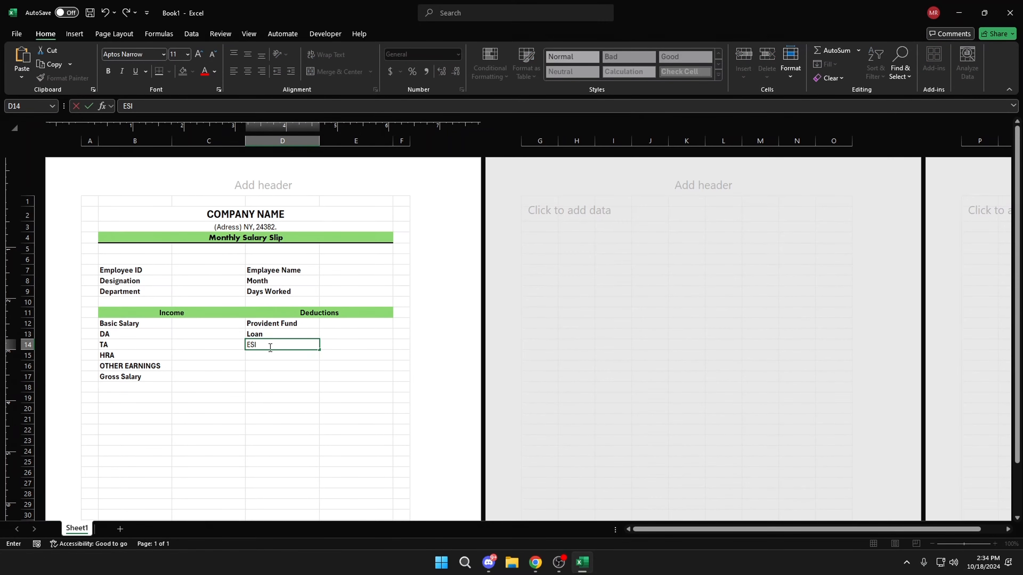
{"action": "key", "text": "Return"}
{"action": "type", "text": "Tax"}
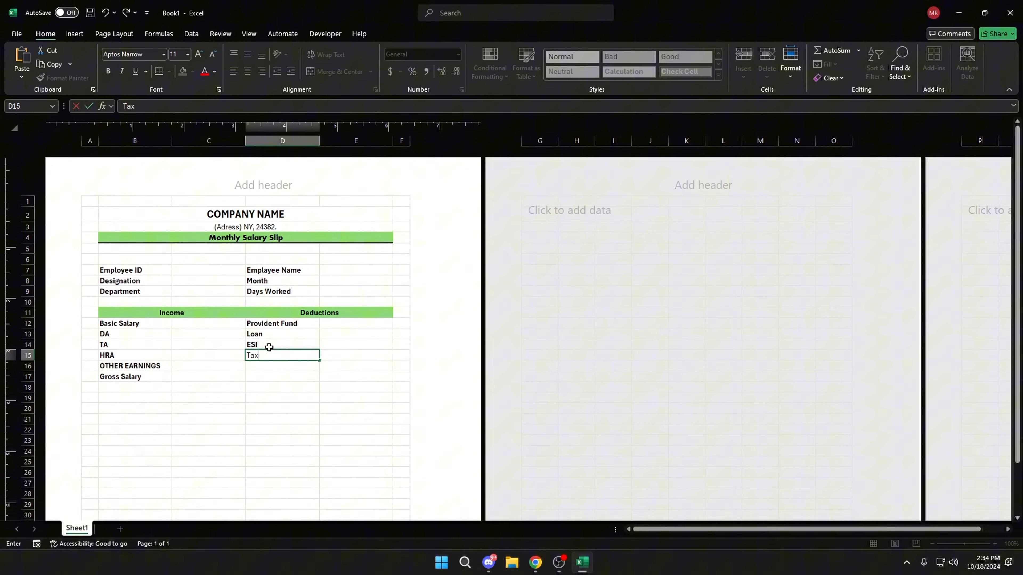
{"action": "key", "text": "Return"}
Step: Enter the labels "Total Deductions" in cell D16 and "Net Salary" in cell D17
{"action": "type", "text": "Tax"}
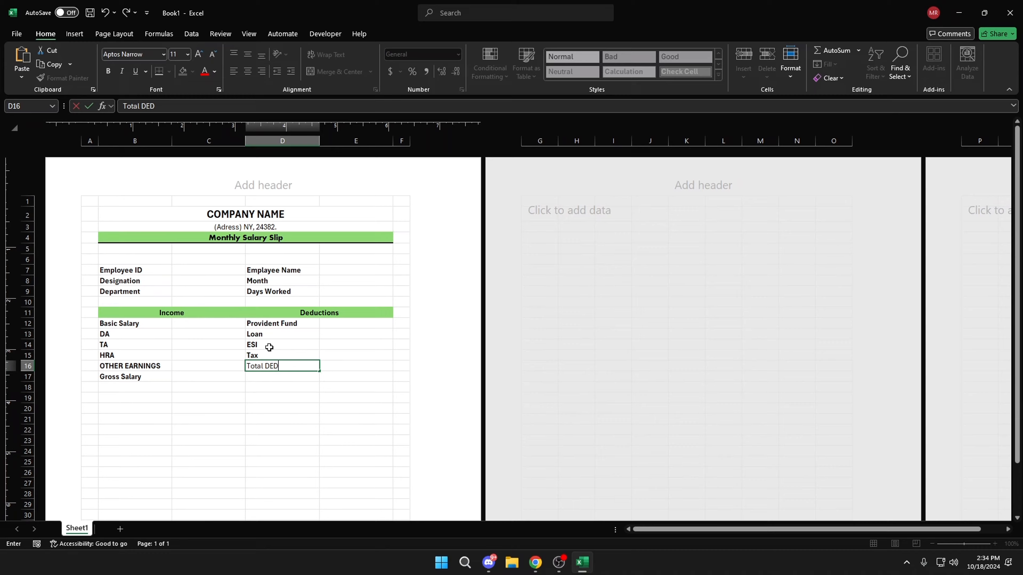
{"action": "key", "text": "BackSpace"}
{"action": "key", "text": "BackSpace"}
{"action": "type", "text": "eductions"}
{"action": "key", "text": "Tab"}
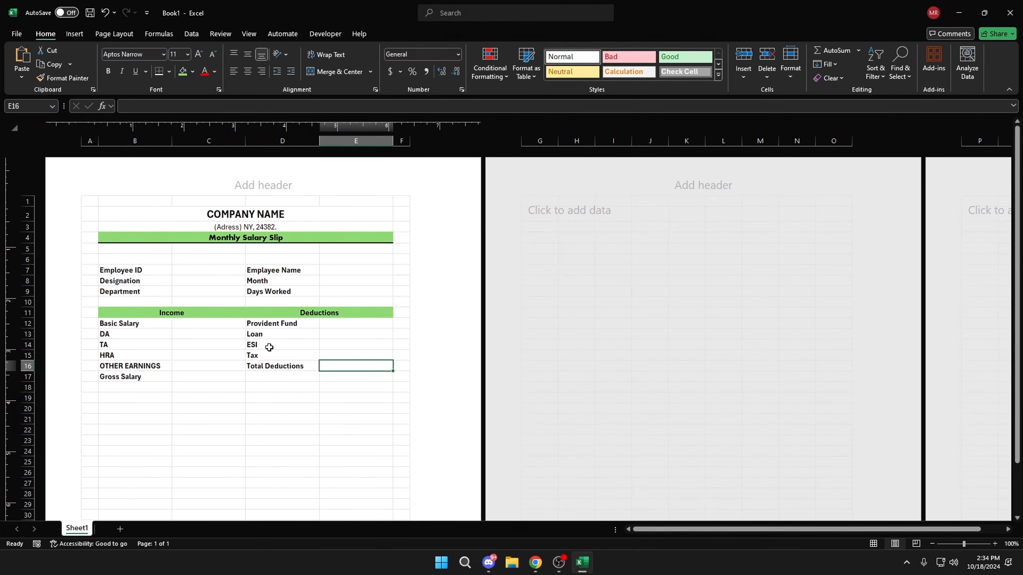
{"action": "left_click", "coordinate": [273, 377]}
{"action": "type", "text": "NE"}
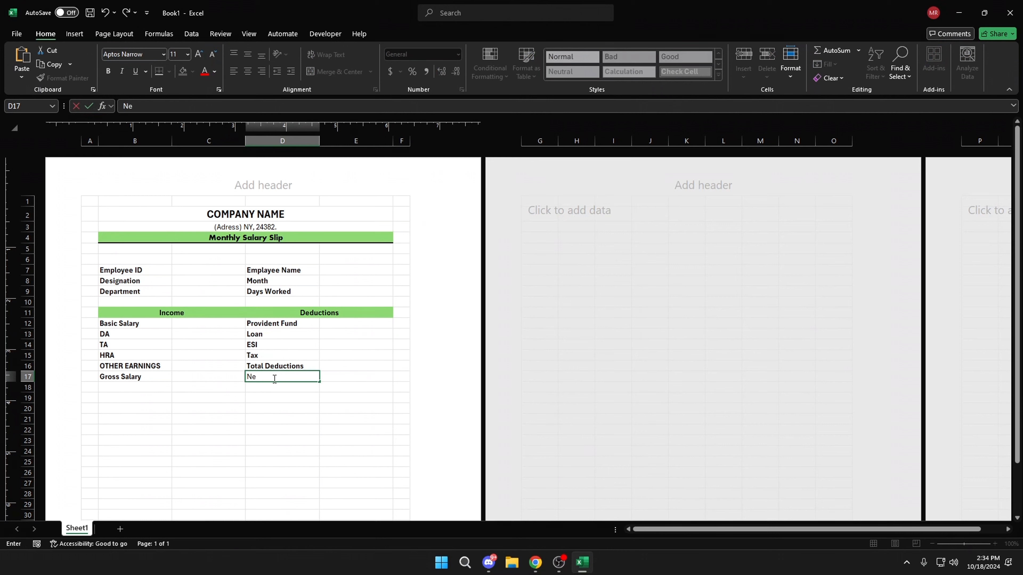
{"action": "type", "text": "t Salary"}
Step: Remove bold from the income labels in B12:B16 and the deduction labels in D12:D16
{"action": "left_click", "coordinate": [159, 327]}
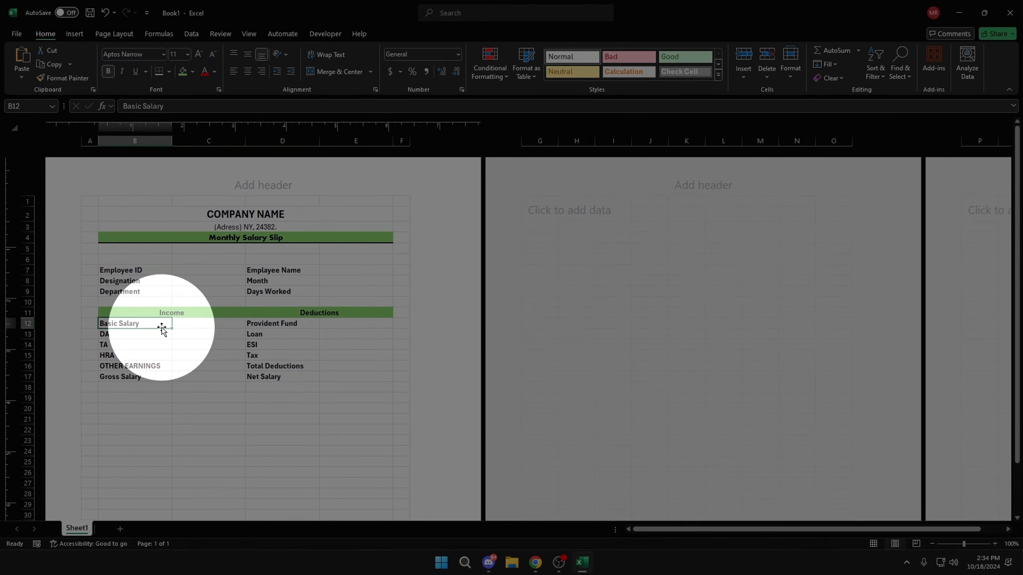
{"action": "left_click_drag", "start_coordinate": [162, 329], "coordinate": [163, 365]}
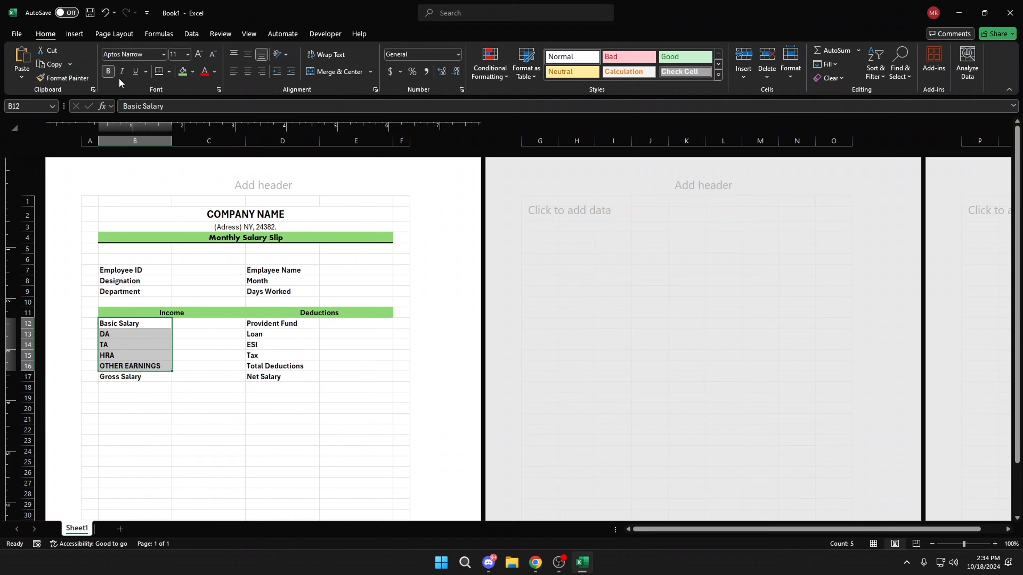
{"action": "key", "text": "ctrl+b"}
{"action": "left_click", "coordinate": [306, 326]}
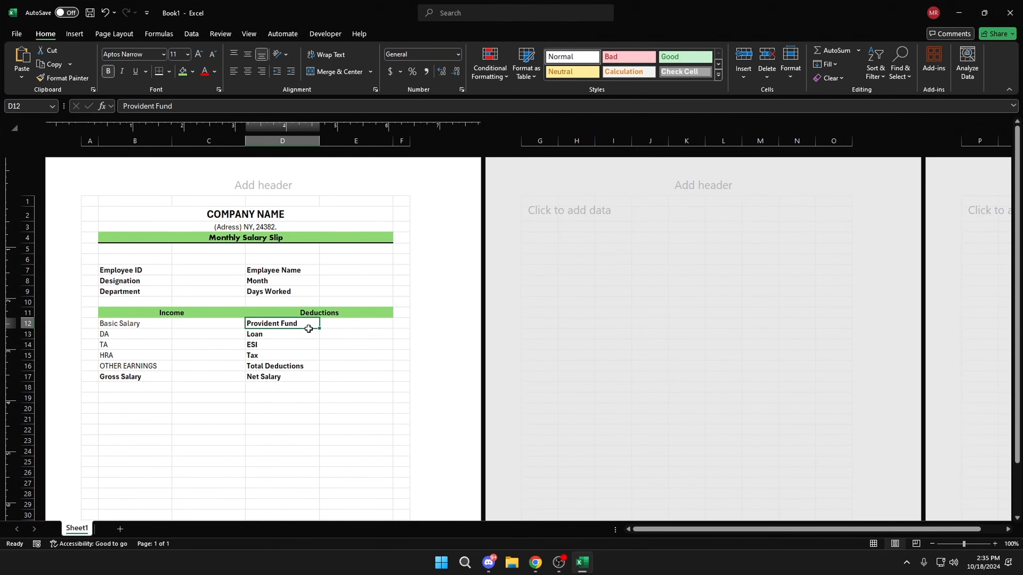
{"action": "left_click_drag", "start_coordinate": [308, 328], "coordinate": [310, 365]}
{"action": "left_click", "coordinate": [107, 71]}
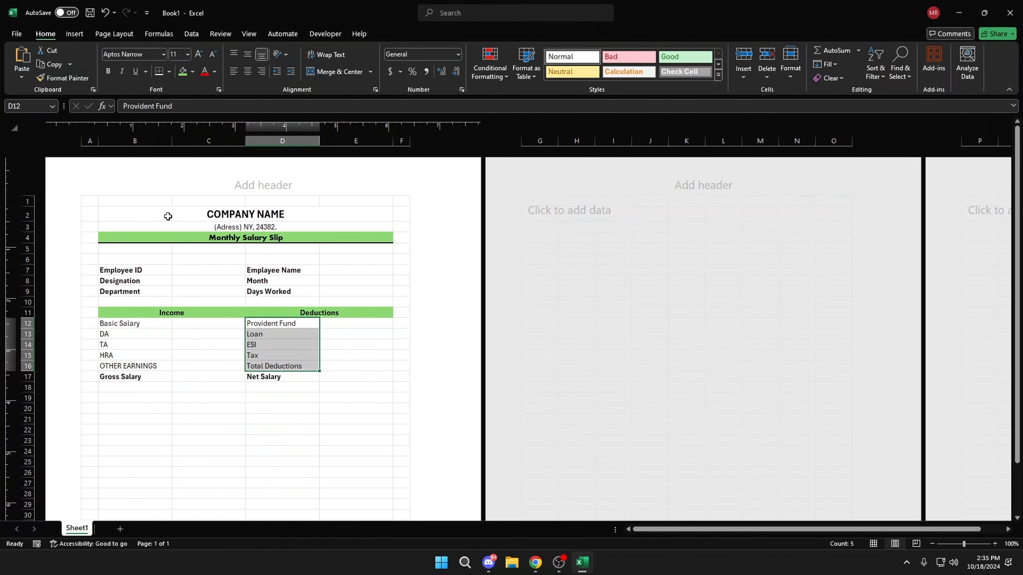
Step: Merge and center cells B20:C20 below the income and deductions section
{"action": "left_click", "coordinate": [278, 407]}
{"action": "left_click", "coordinate": [143, 406]}
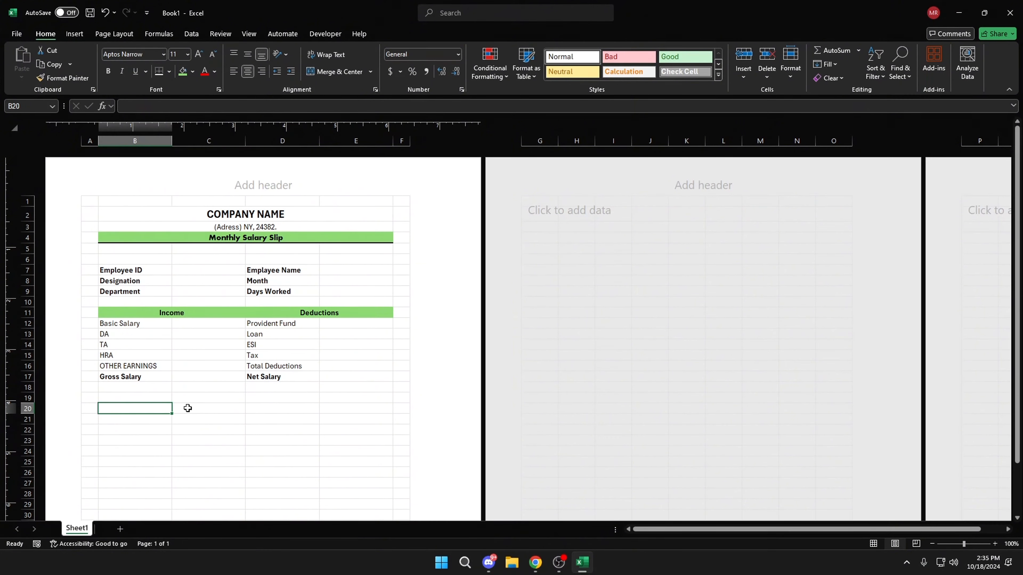
{"action": "mouse_move", "coordinate": [188, 408]}
{"action": "left_mouse_down"}
{"action": "mouse_move", "coordinate": [144, 409]}
{"action": "mouse_move", "coordinate": [185, 408]}
{"action": "left_mouse_up"}
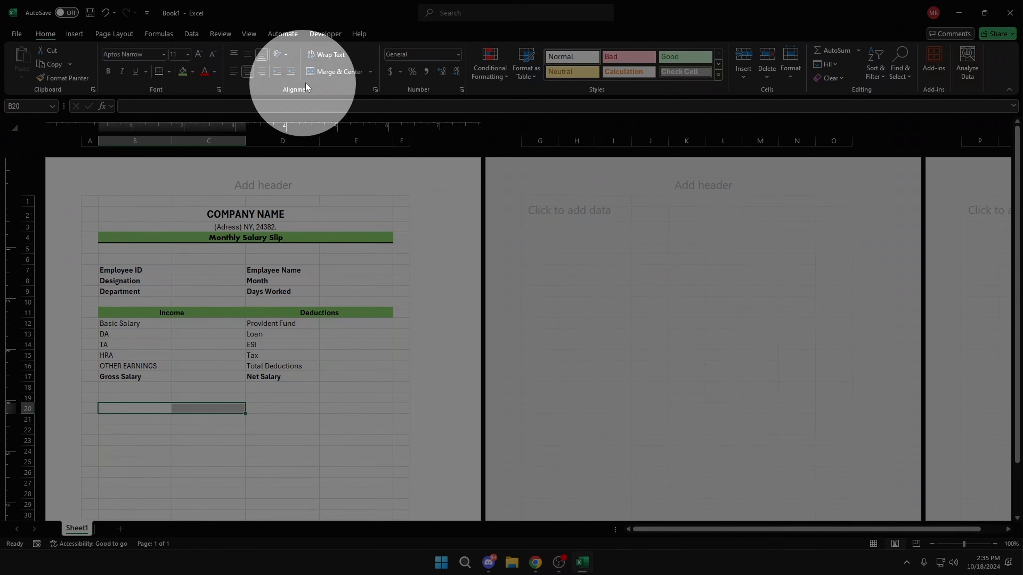
{"action": "left_click", "coordinate": [318, 72]}
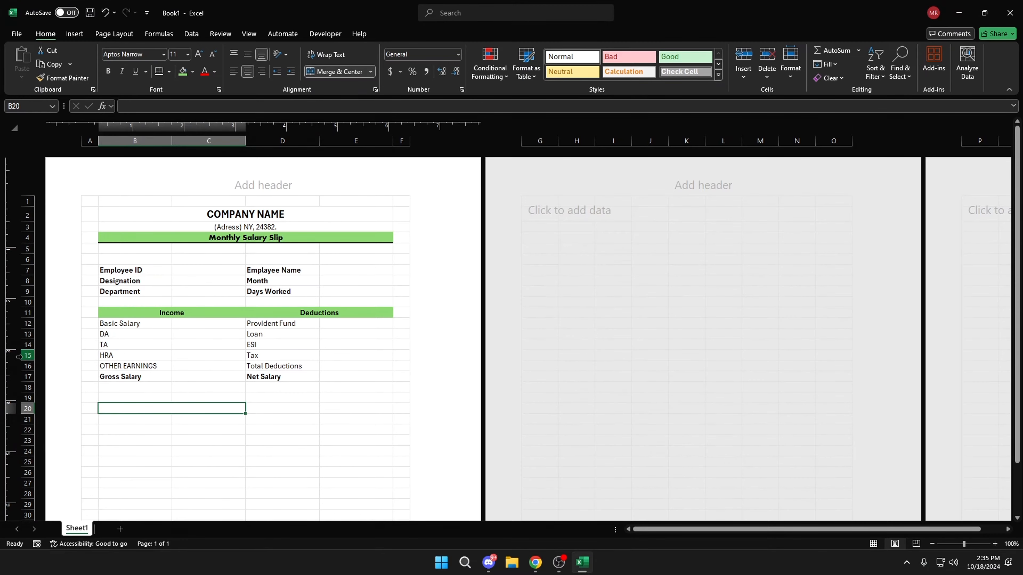
Step: Enter "Sign Of Employee" followed by an underscore signature line in merged cell B20 and make it bold
{"action": "type", "text": "Sign. O"}
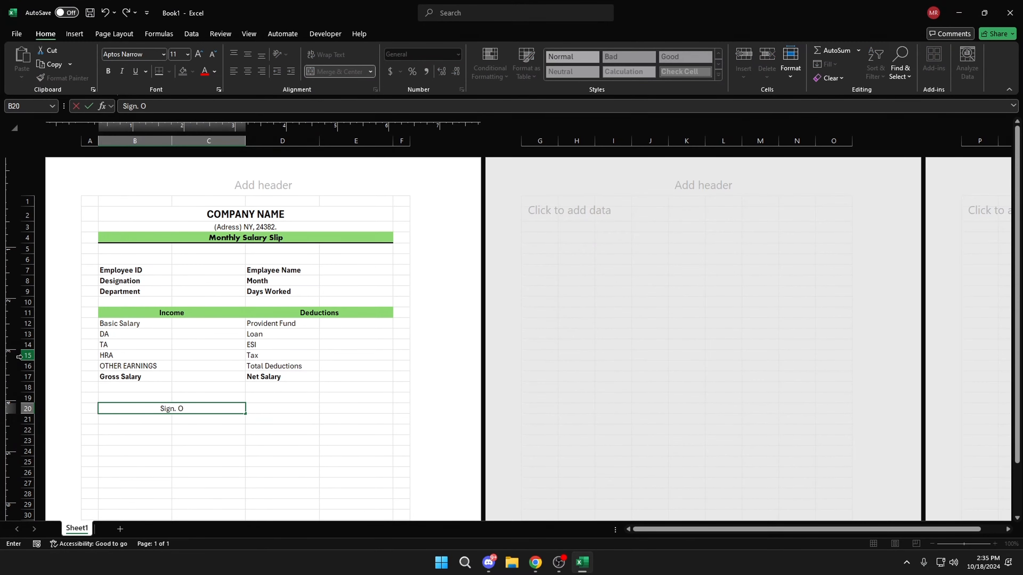
{"action": "key", "text": "BackSpace"}
{"action": "key", "text": "BackSpace"}
{"action": "key", "text": "BackSpace"}
{"action": "type", "text": "Of Employee"}
{"action": "scroll", "coordinate": [241, 374], "scroll_direction": "down", "scroll_amount": 1}
{"action": "type", "text": "_"}
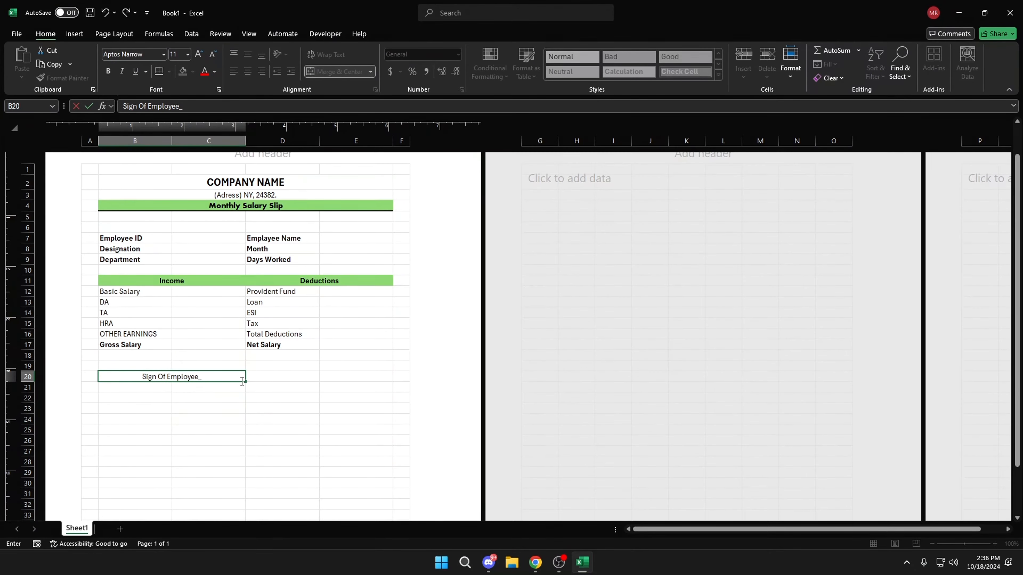
{"action": "type", "text": "______________________"}
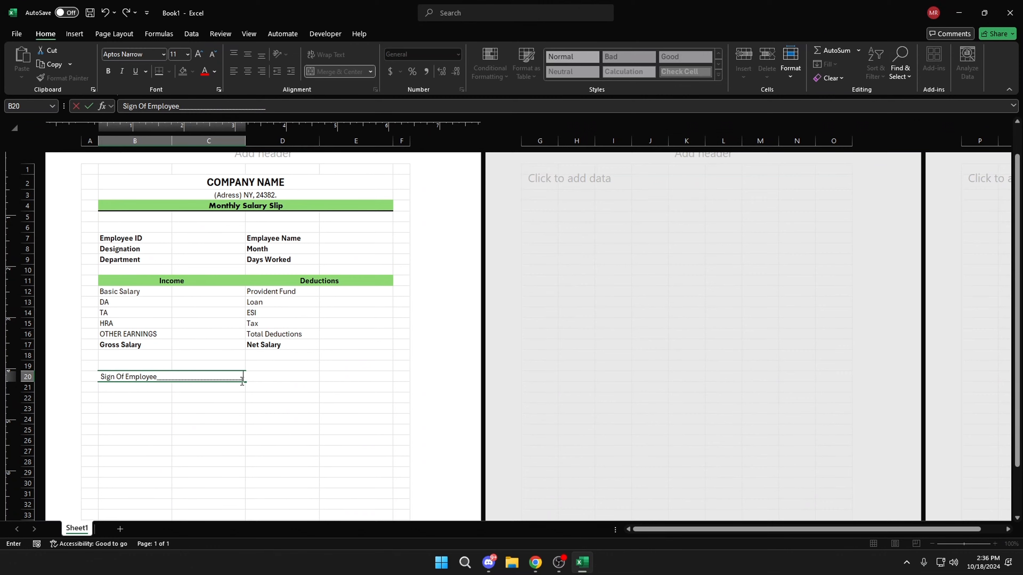
{"action": "left_click", "coordinate": [250, 378]}
{"action": "key", "text": "shift+Tab"}
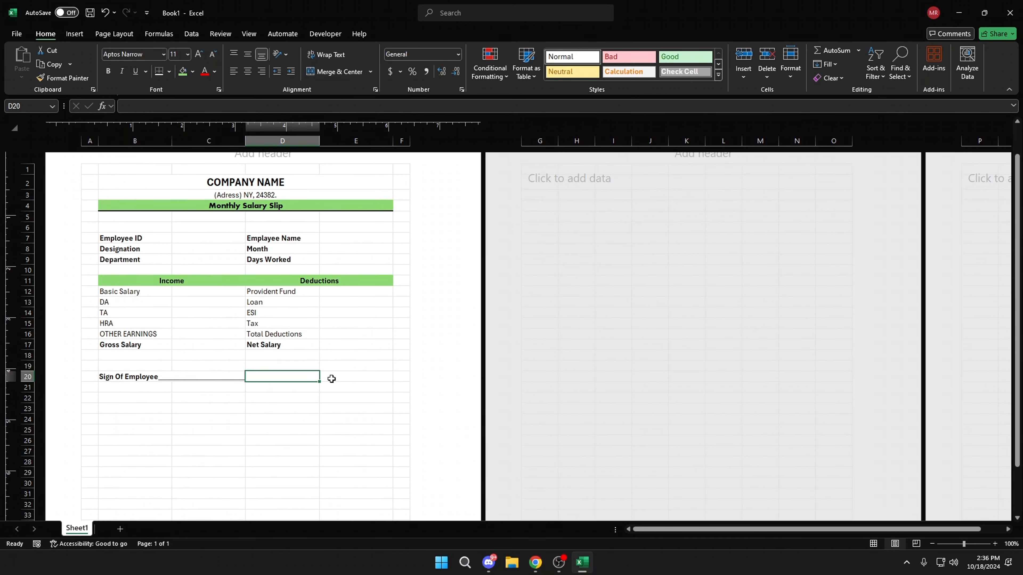
Step: Merge and center cells D20:E20 and enter "Manager" followed by an underscore signature line
{"action": "left_click", "coordinate": [331, 379], "text": "shift"}
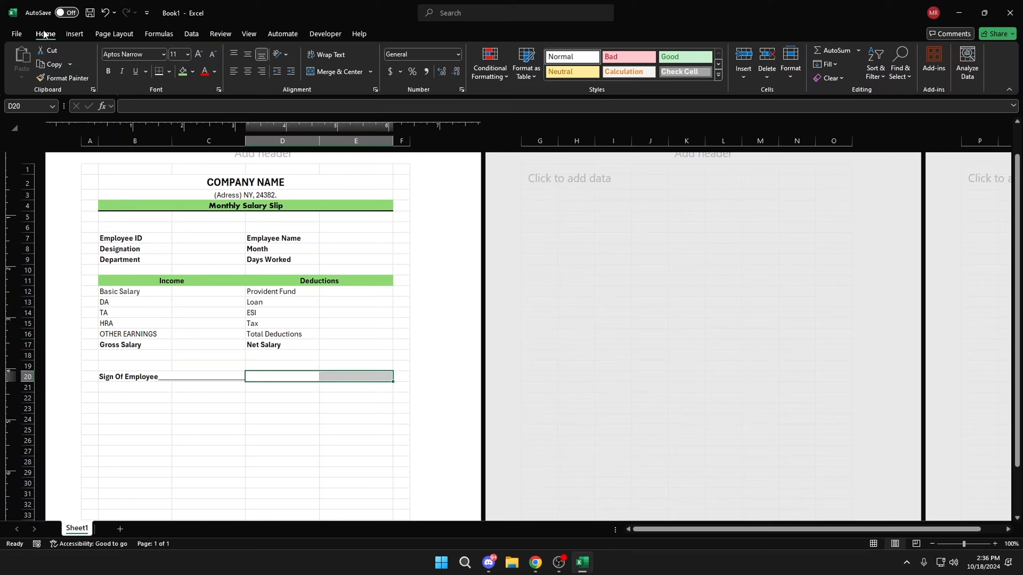
{"action": "left_click", "coordinate": [337, 71]}
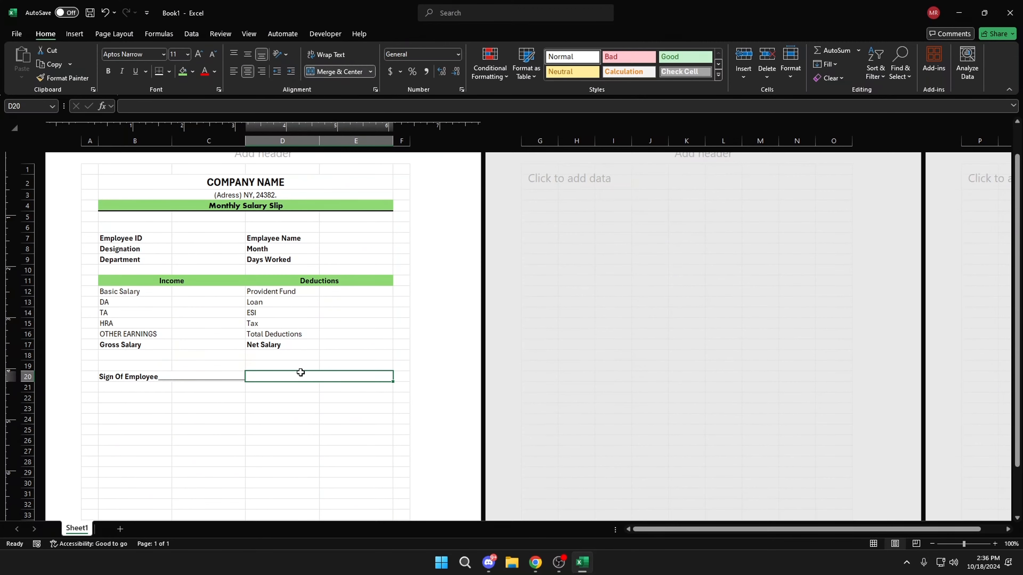
{"action": "type", "text": "Manage"}
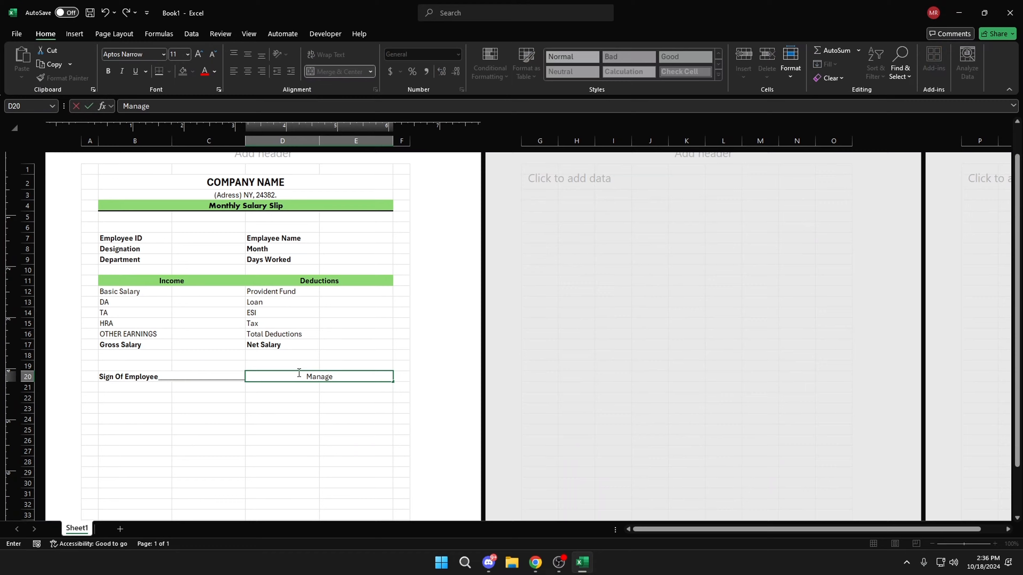
{"action": "type", "text": "r_____________________"}
{"action": "left_click", "coordinate": [355, 355]}
Step: Make the "Manager" signature line in cell D20 bold
{"action": "left_click", "coordinate": [296, 380]}
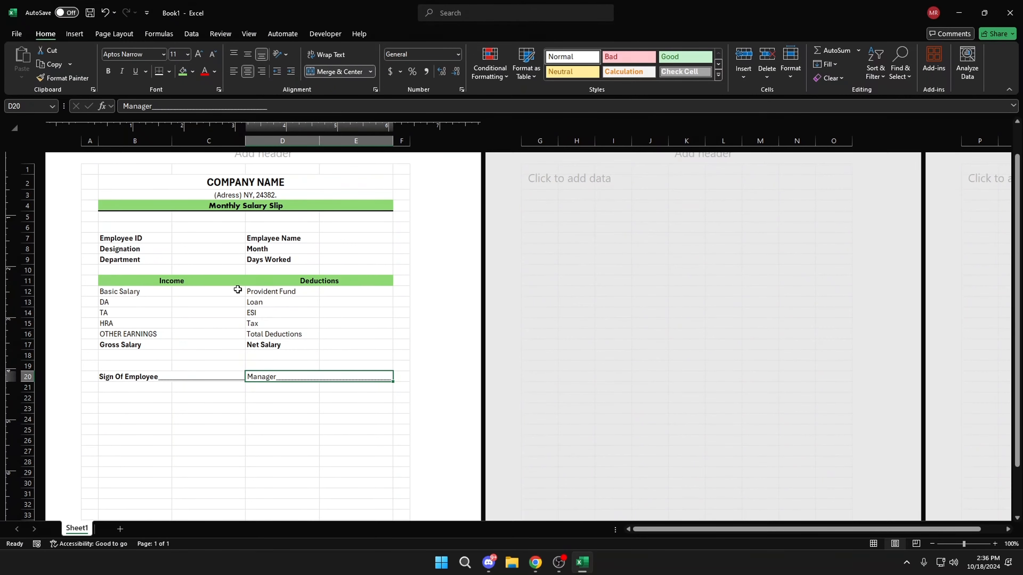
{"action": "left_click", "coordinate": [108, 72]}
{"action": "key", "text": "Up"}
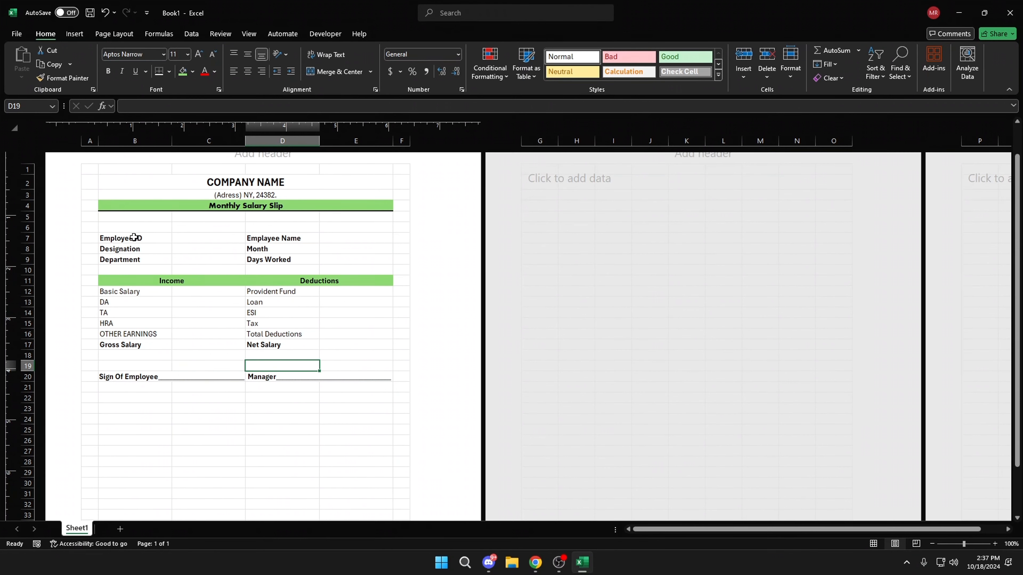
Step: Apply All Borders to the employee details block in cells B7:E9
{"action": "mouse_move", "coordinate": [134, 238]}
{"action": "left_mouse_down"}
{"action": "mouse_move", "coordinate": [290, 262]}
{"action": "mouse_move", "coordinate": [354, 256]}
{"action": "left_mouse_up"}
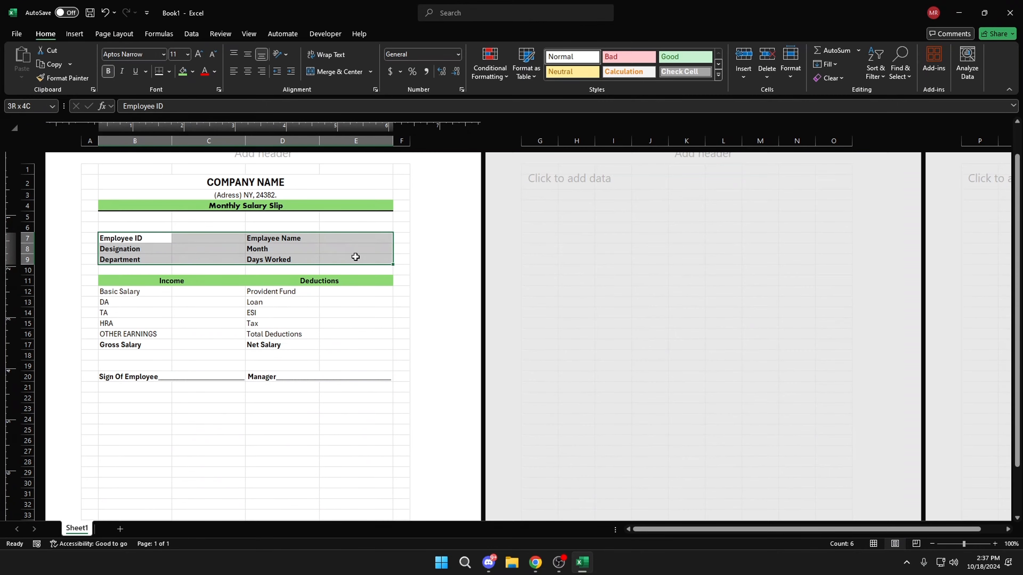
{"action": "key", "text": "ctrl"}
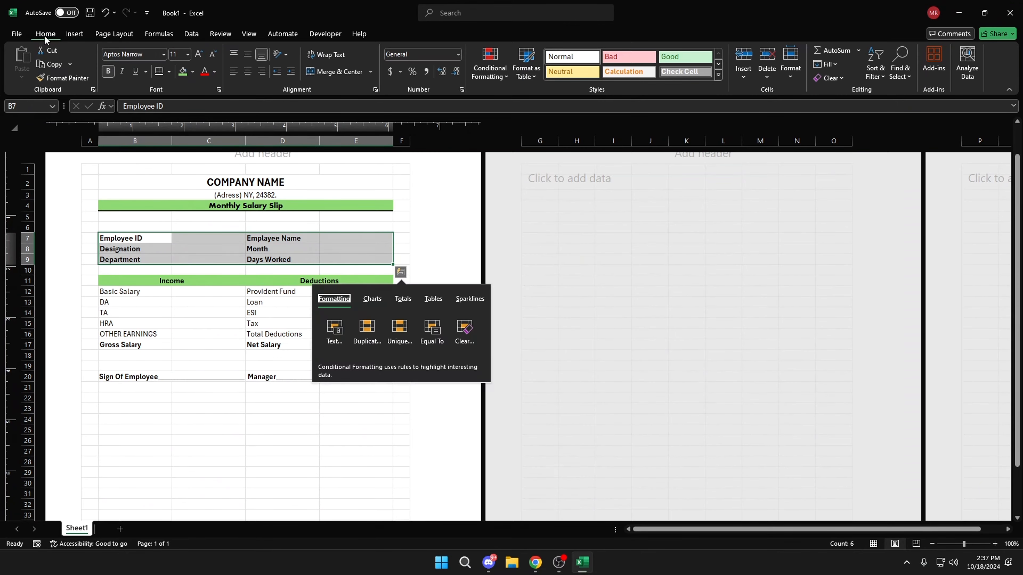
{"action": "key", "text": "ctrl"}
{"action": "left_click", "coordinate": [44, 35]}
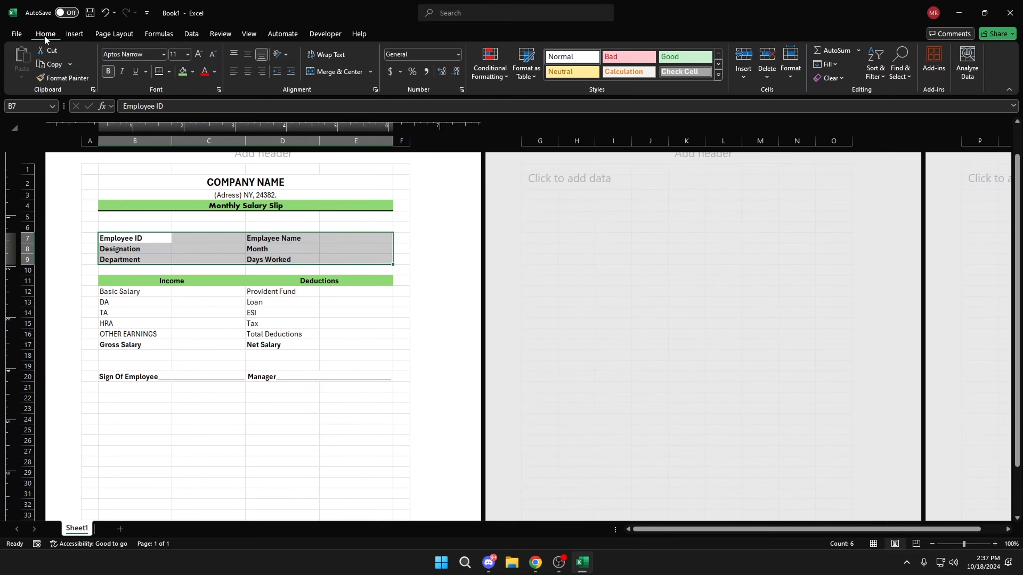
{"action": "left_click", "coordinate": [169, 73]}
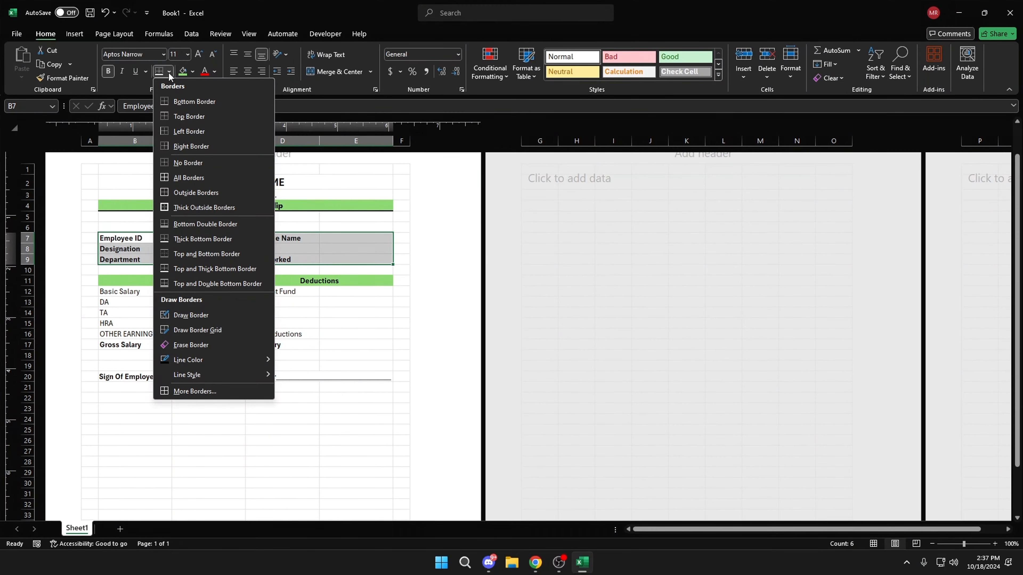
{"action": "left_click", "coordinate": [196, 178]}
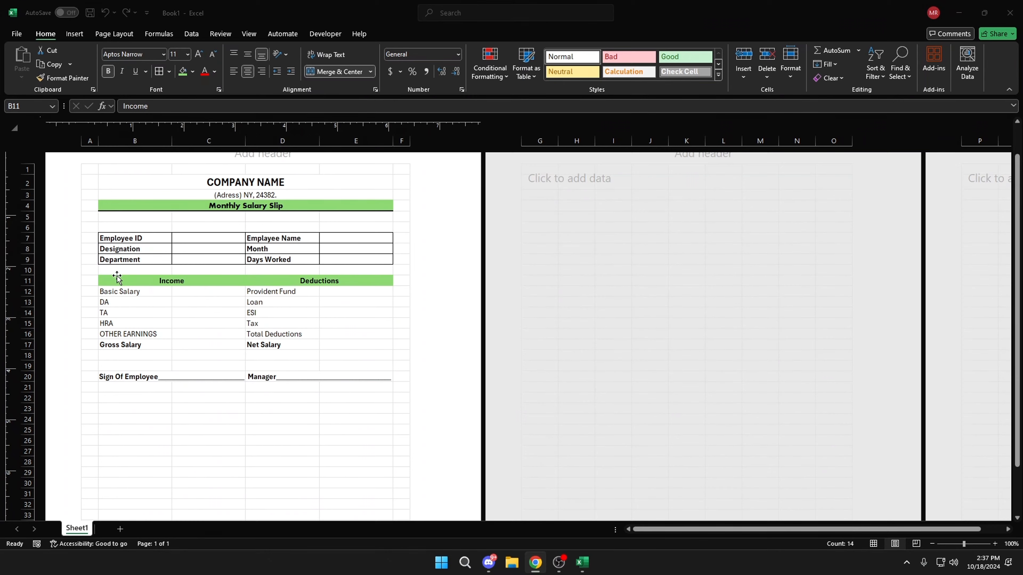
Step: Apply All Borders to the income and deductions table in cells B11:E17
{"action": "left_click", "coordinate": [117, 277]}
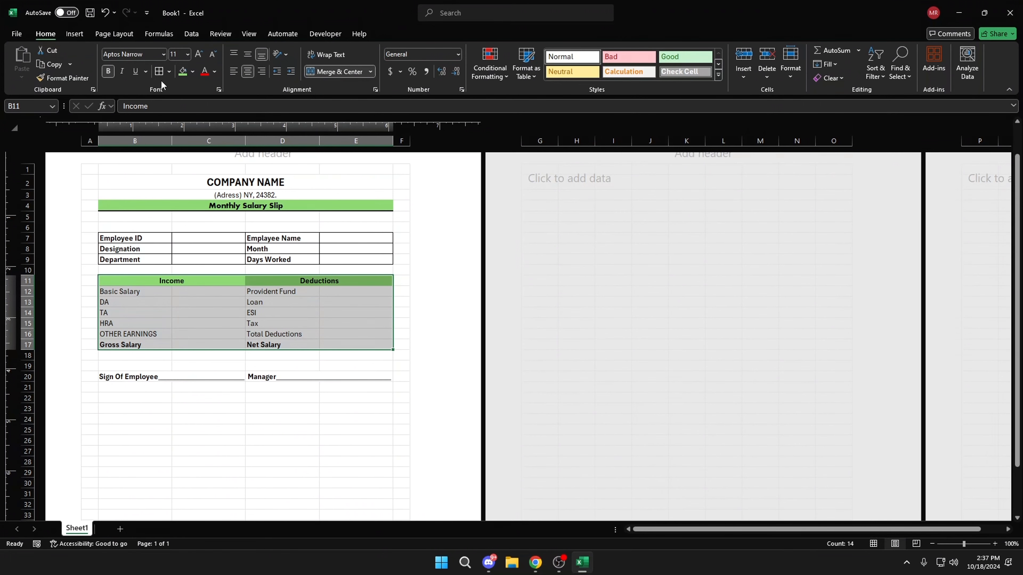
{"action": "left_click", "coordinate": [170, 72]}
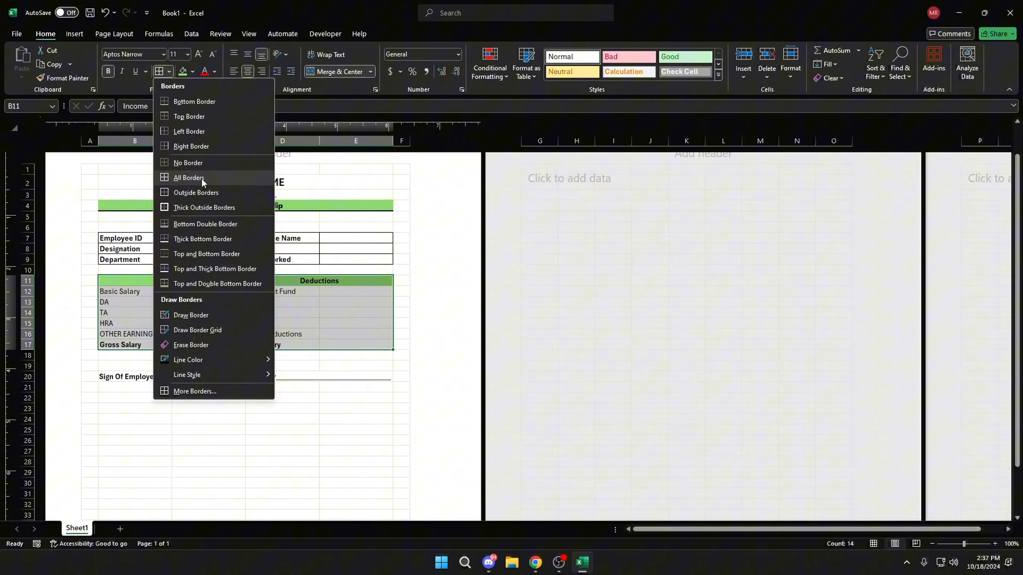
{"action": "left_click", "coordinate": [202, 178]}
Step: Add Thick Outside Borders around the whole salary slip in cells A2:F21
{"action": "left_click", "coordinate": [92, 183]}
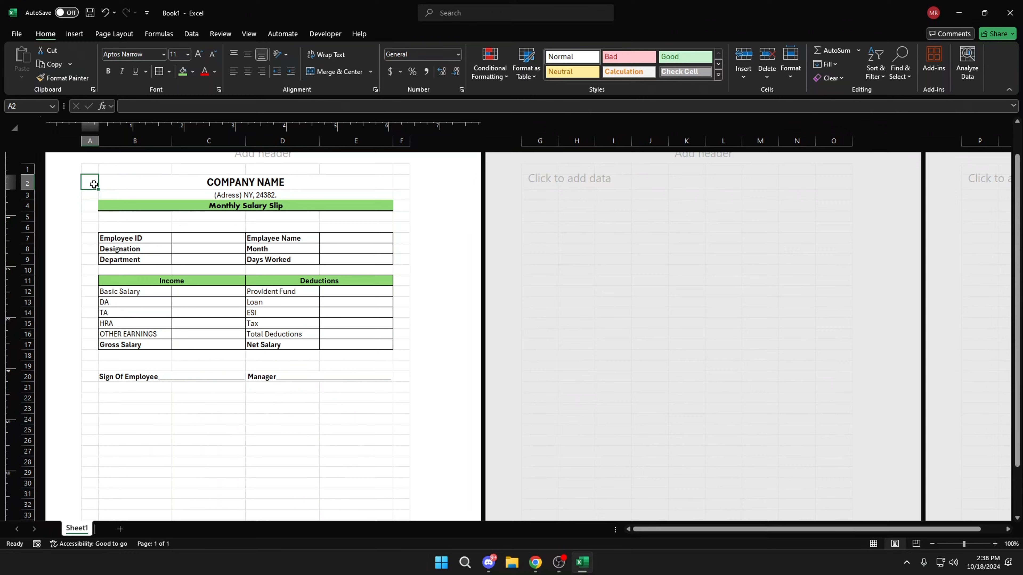
{"action": "left_click_drag", "start_coordinate": [92, 183], "coordinate": [395, 382]}
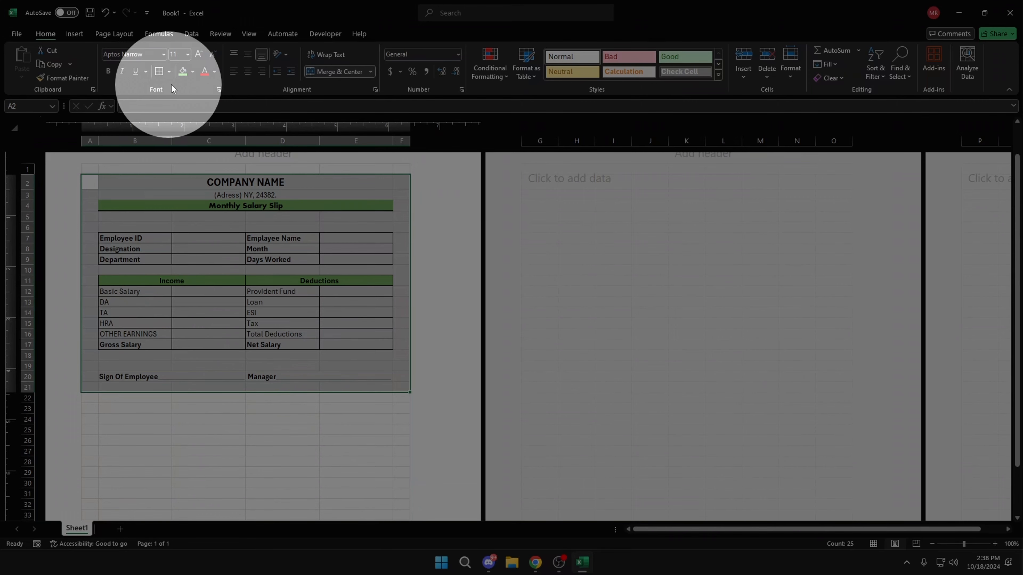
{"action": "left_click", "coordinate": [168, 72]}
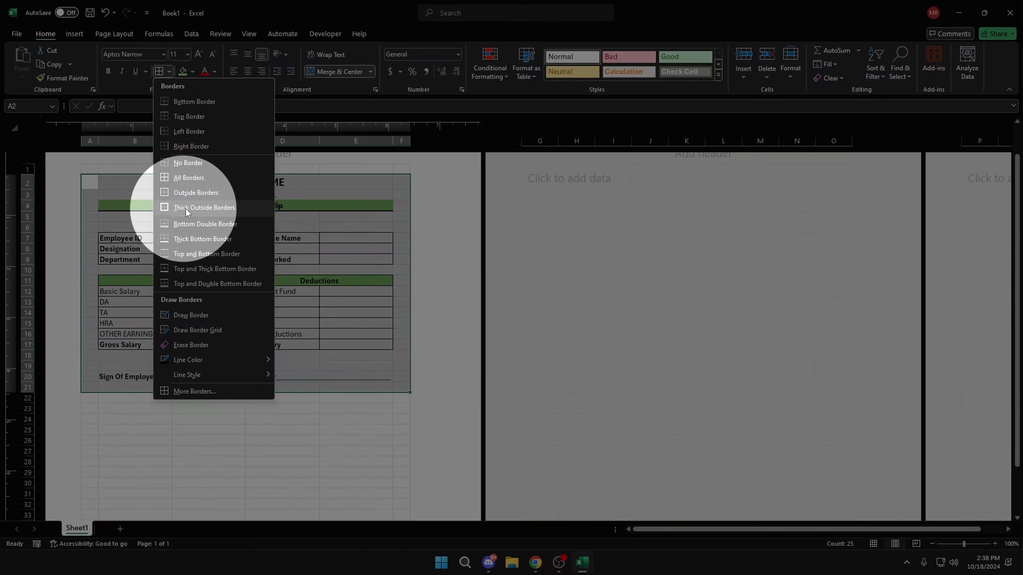
{"action": "left_click", "coordinate": [195, 208]}
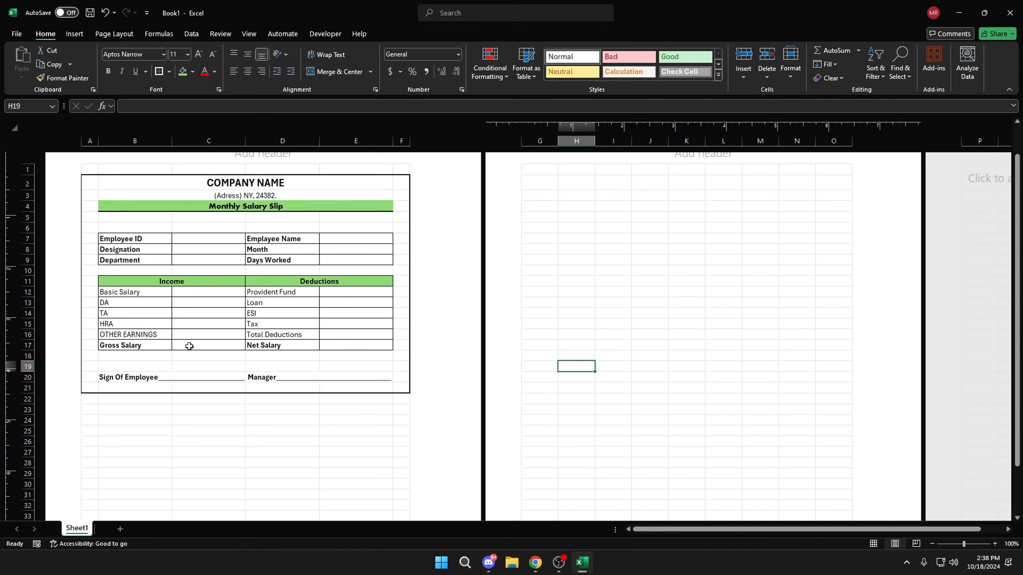
Step: Enter a SUM formula in C17 that totals the income amounts above it as the Gross Salary
{"action": "left_click", "coordinate": [190, 346]}
{"action": "type", "text": "="}
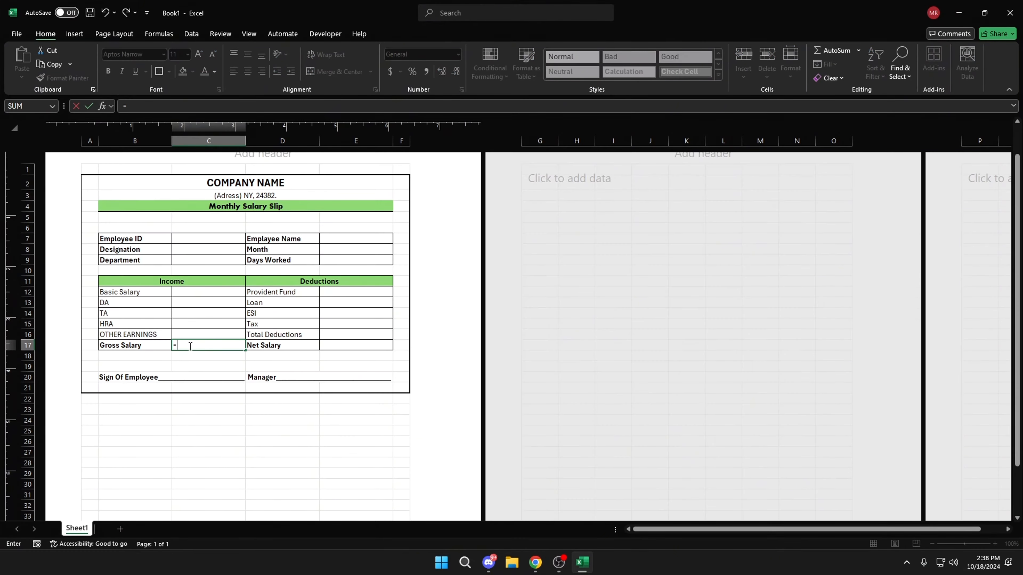
{"action": "type", "text": "sum"}
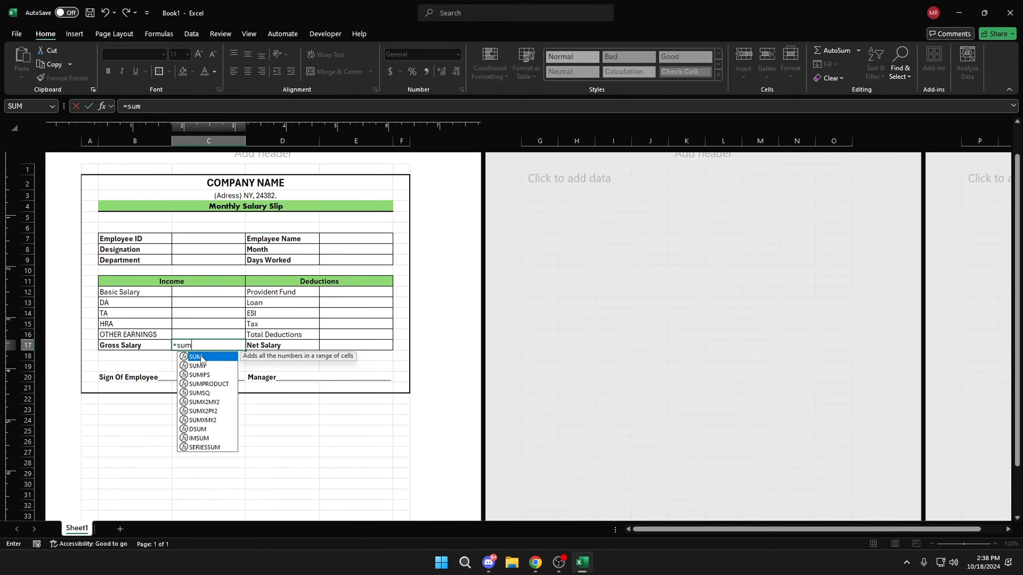
{"action": "left_click", "coordinate": [203, 346]}
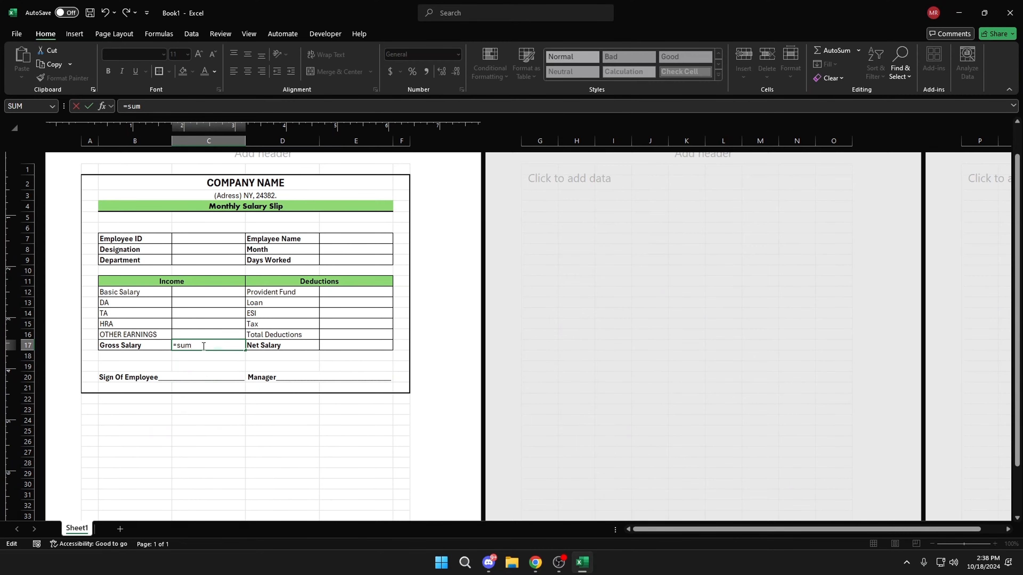
{"action": "type", "text": "("}
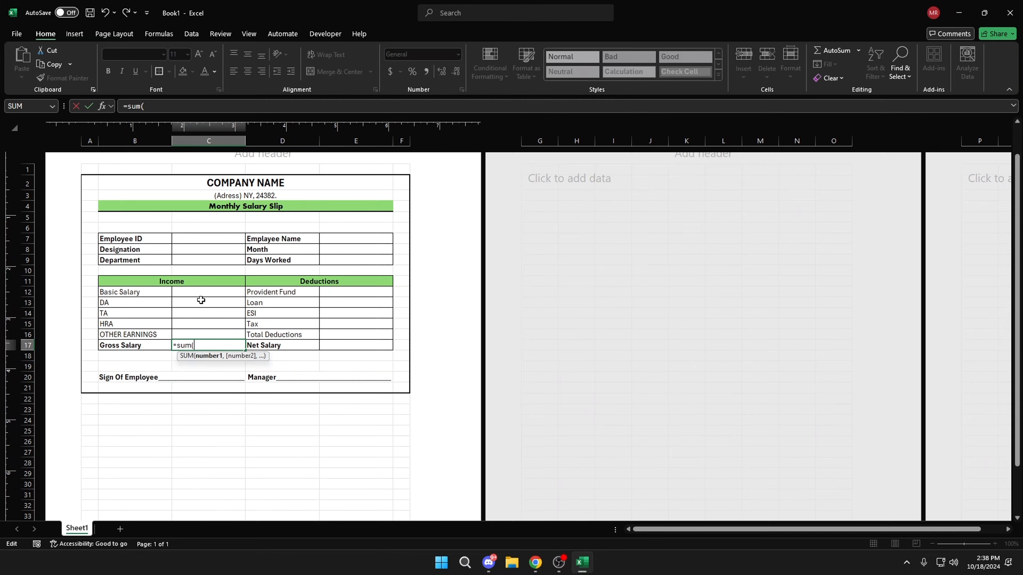
{"action": "left_click_drag", "start_coordinate": [203, 293], "coordinate": [208, 329]}
{"action": "type", "text": ")"}
{"action": "key", "text": "Return"}
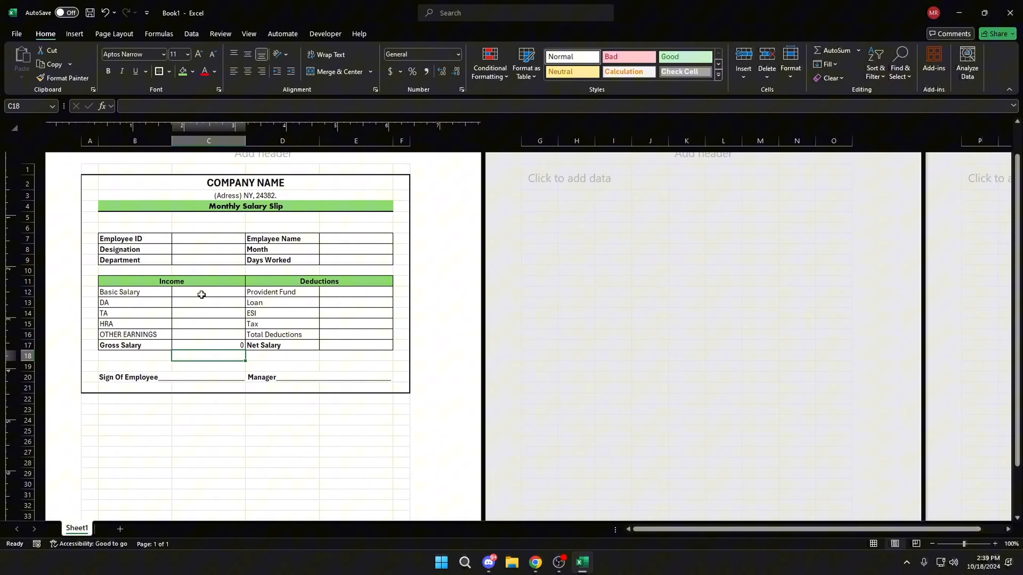
Step: Apply the comma number style to the income amount cells C12:C17
{"action": "left_click_drag", "start_coordinate": [200, 292], "coordinate": [220, 340]}
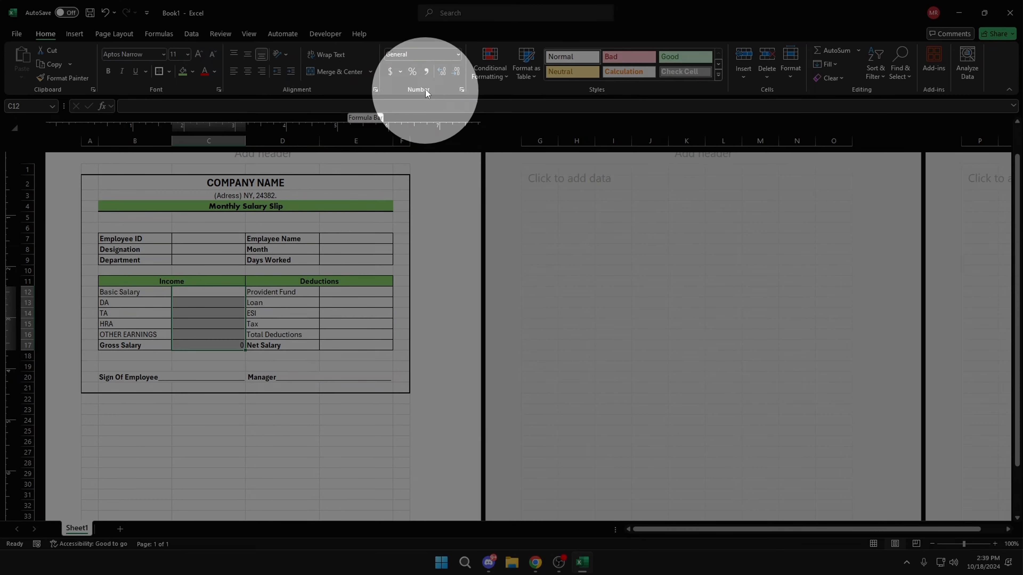
{"action": "left_click", "coordinate": [426, 71]}
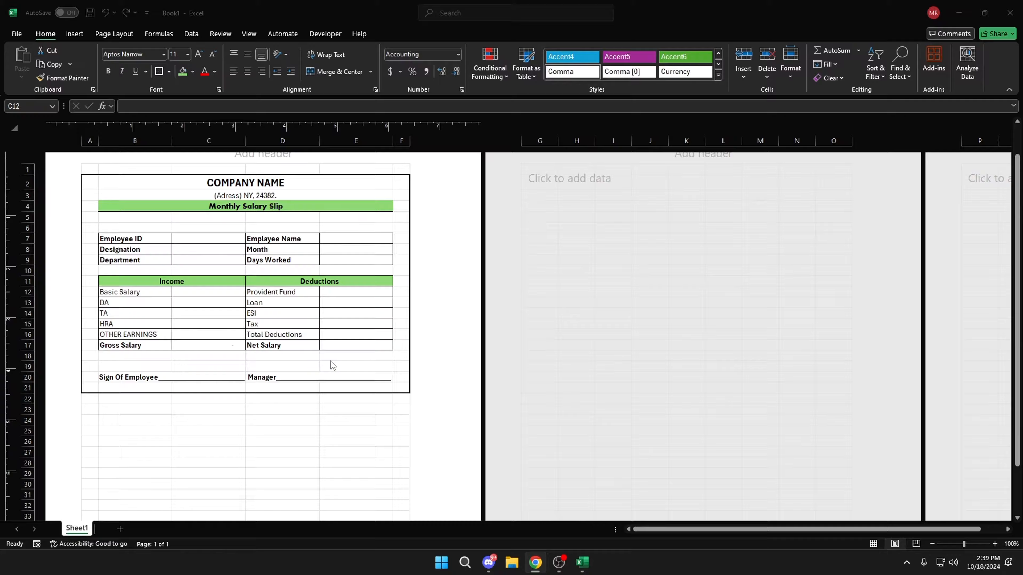
{"action": "left_click", "coordinate": [330, 334]}
{"action": "key", "text": "BackSpace"}
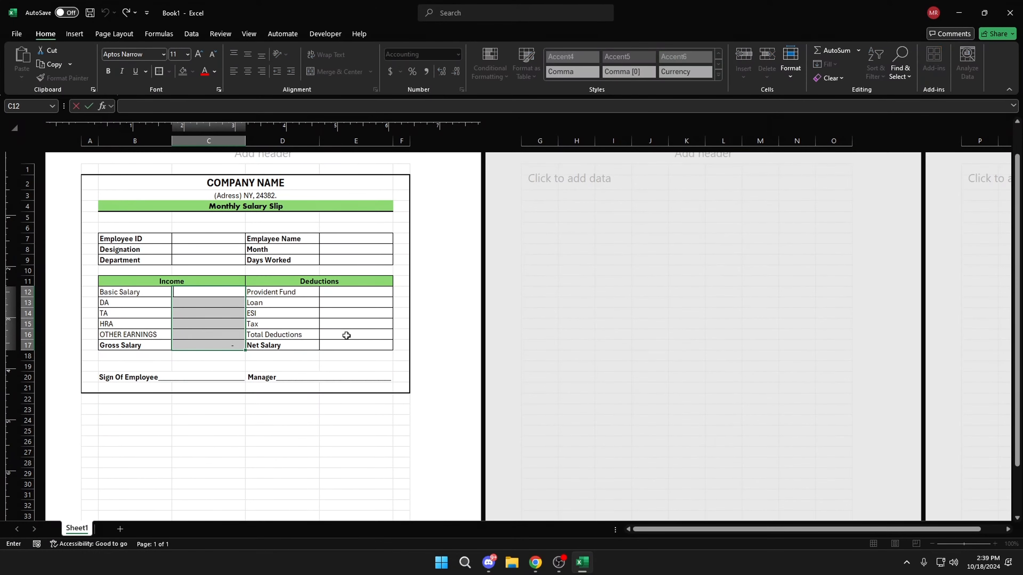
Step: Enter the formula =SUM(E12:E15) in cell E16 for Total Deductions
{"action": "left_click", "coordinate": [346, 335]}
{"action": "type", "text": "=sum"}
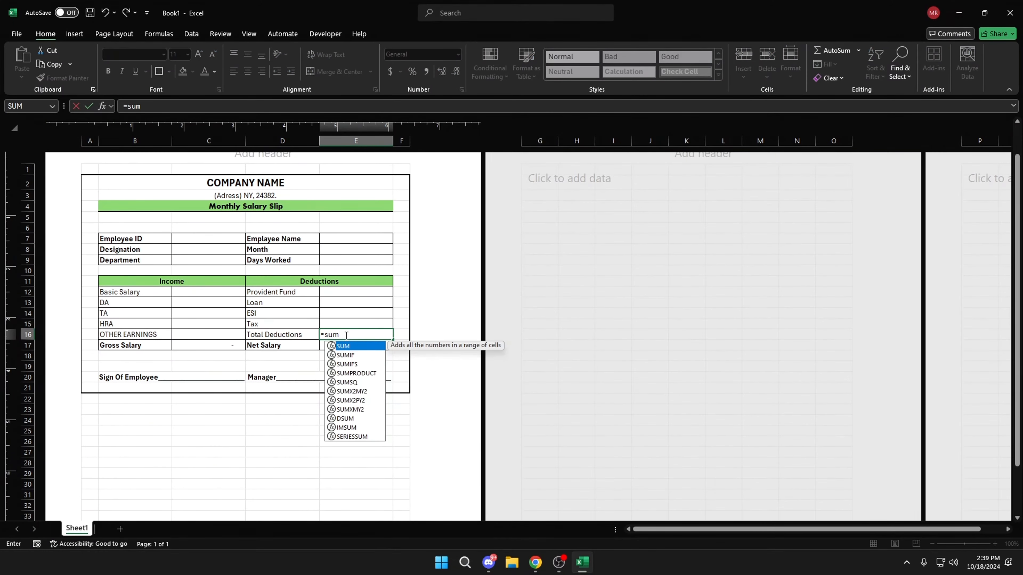
{"action": "type", "text": "("}
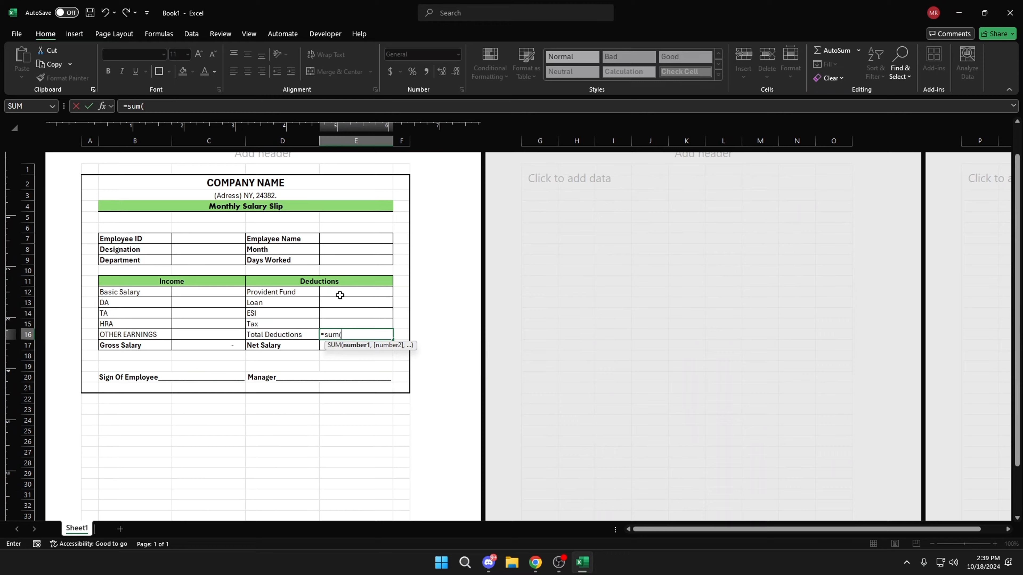
{"action": "left_click_drag", "start_coordinate": [340, 295], "coordinate": [342, 324]}
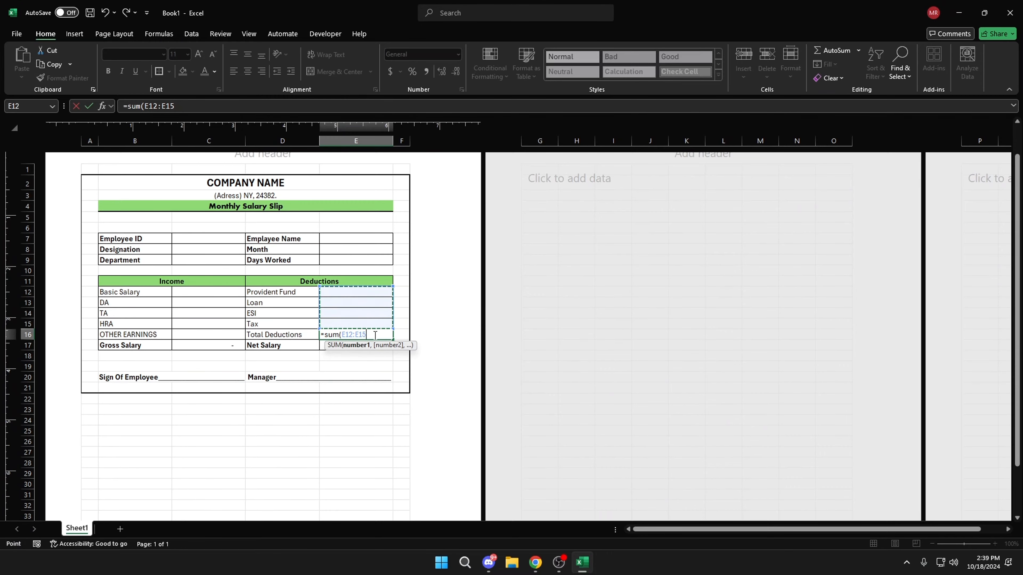
{"action": "type", "text": ")"}
{"action": "key", "text": "Return"}
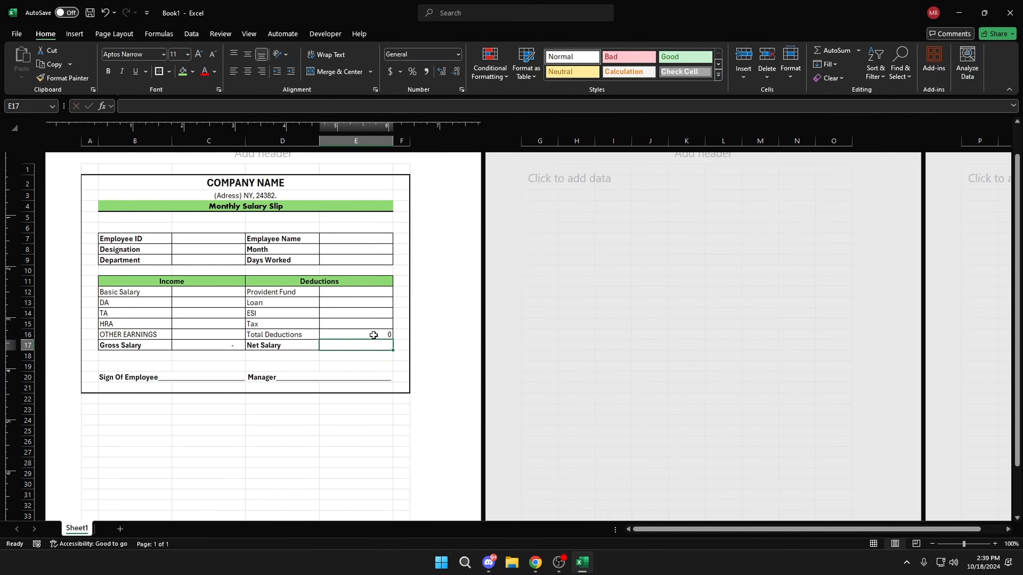
Step: Apply the comma number style to the deduction amount cells E12:E17 and hide the sheet's gridlines
{"action": "left_click_drag", "start_coordinate": [354, 292], "coordinate": [349, 343]}
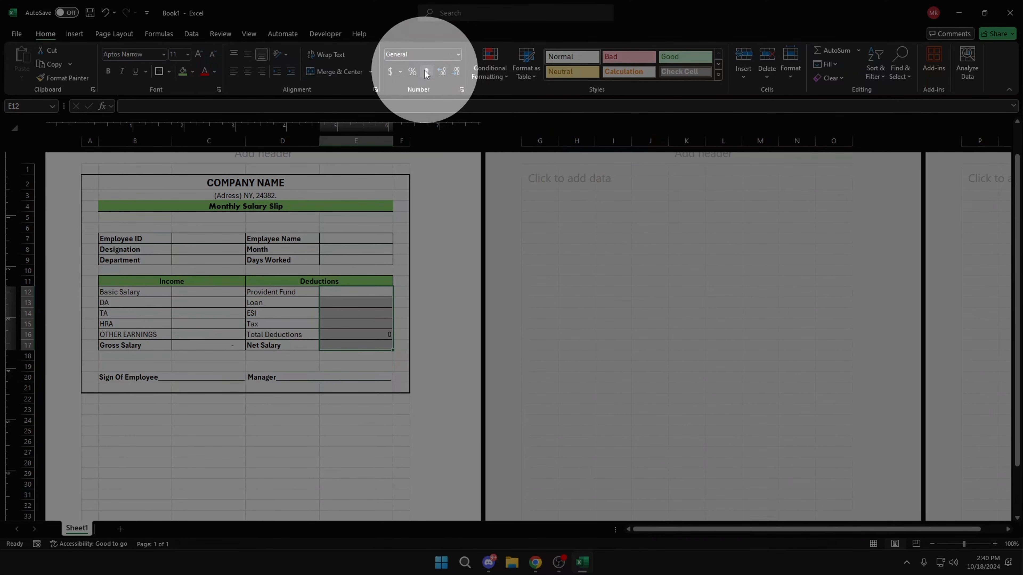
{"action": "left_click", "coordinate": [429, 72]}
{"action": "left_click_drag", "start_coordinate": [354, 292], "coordinate": [350, 343]}
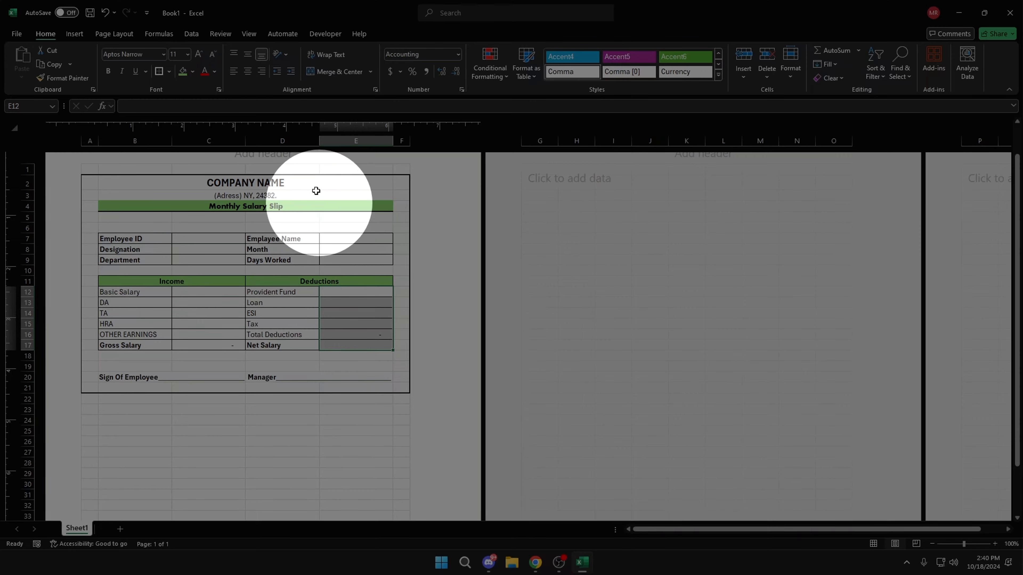
{"action": "left_click", "coordinate": [248, 34]}
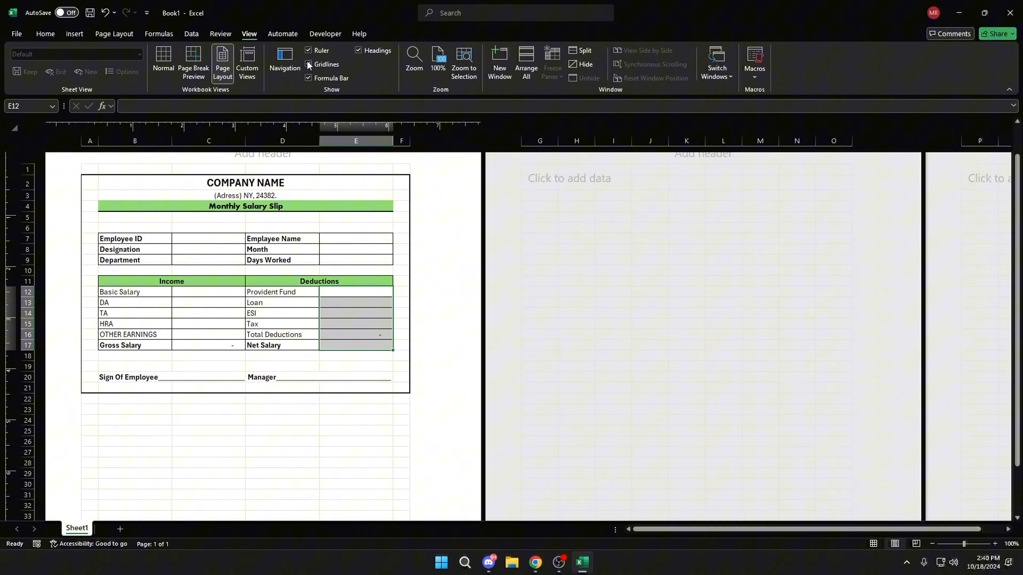
{"action": "left_click", "coordinate": [309, 64]}
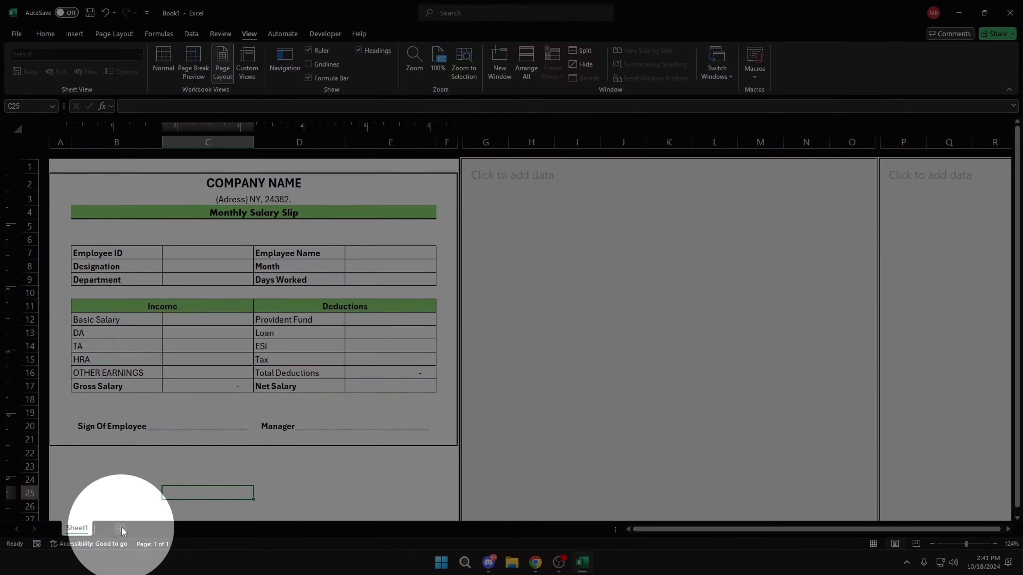
Step: Add a new worksheet, rename it Database and select its cell A1
{"action": "left_click", "coordinate": [120, 528]}
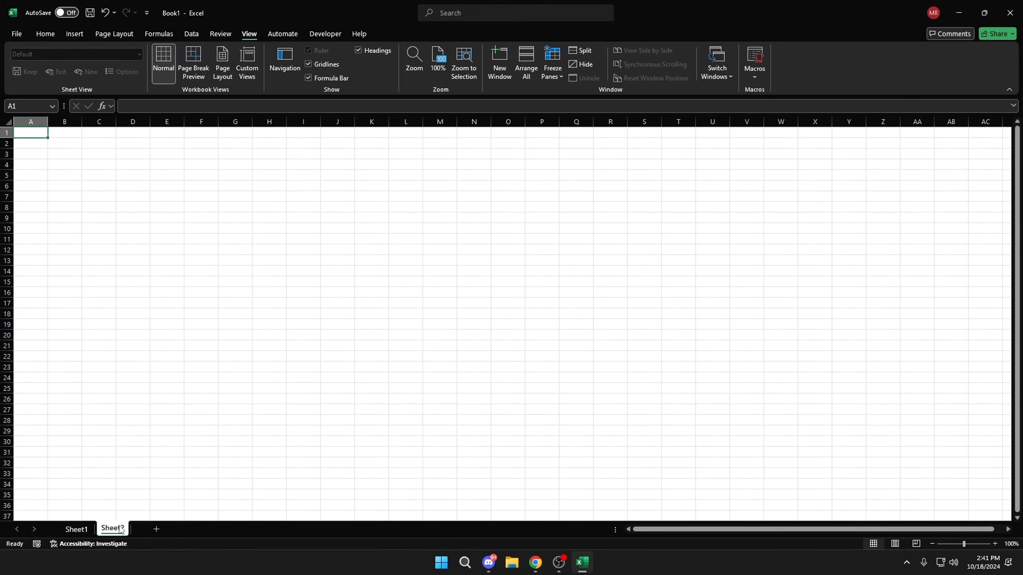
{"action": "right_click", "coordinate": [121, 530]}
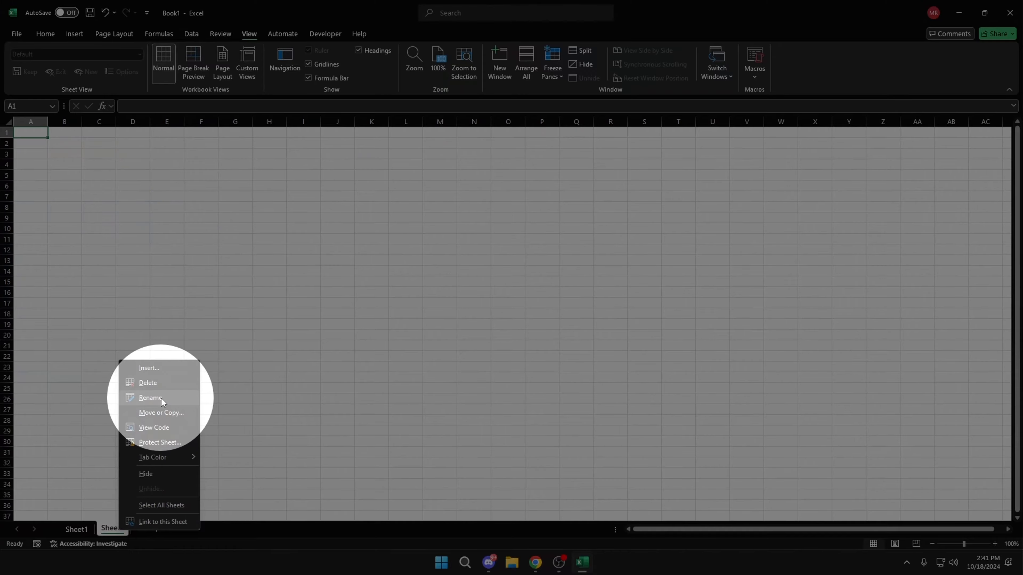
{"action": "left_click", "coordinate": [162, 398]}
{"action": "type", "text": "Data"}
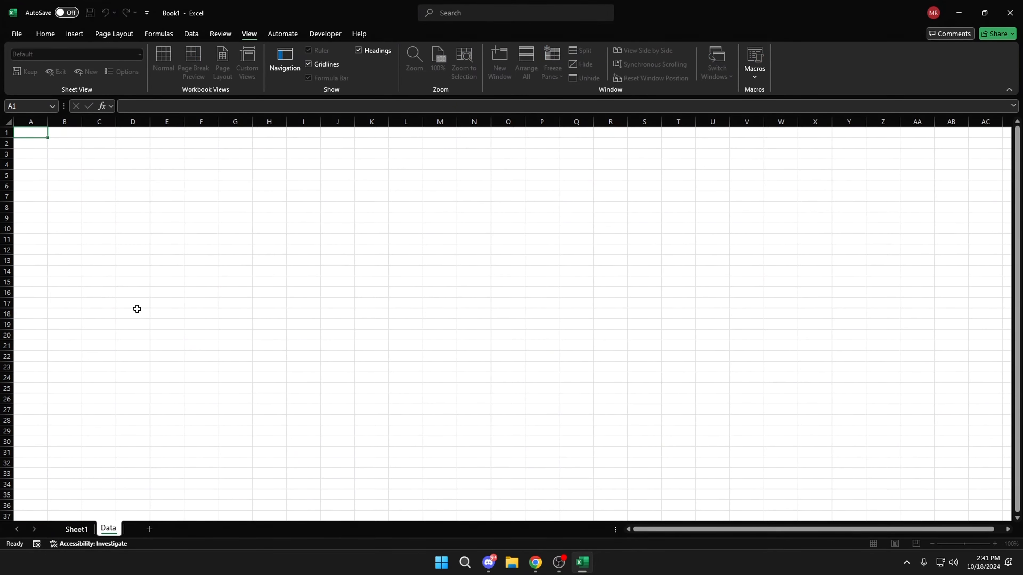
{"action": "type", "text": "base"}
{"action": "left_click", "coordinate": [147, 238]}
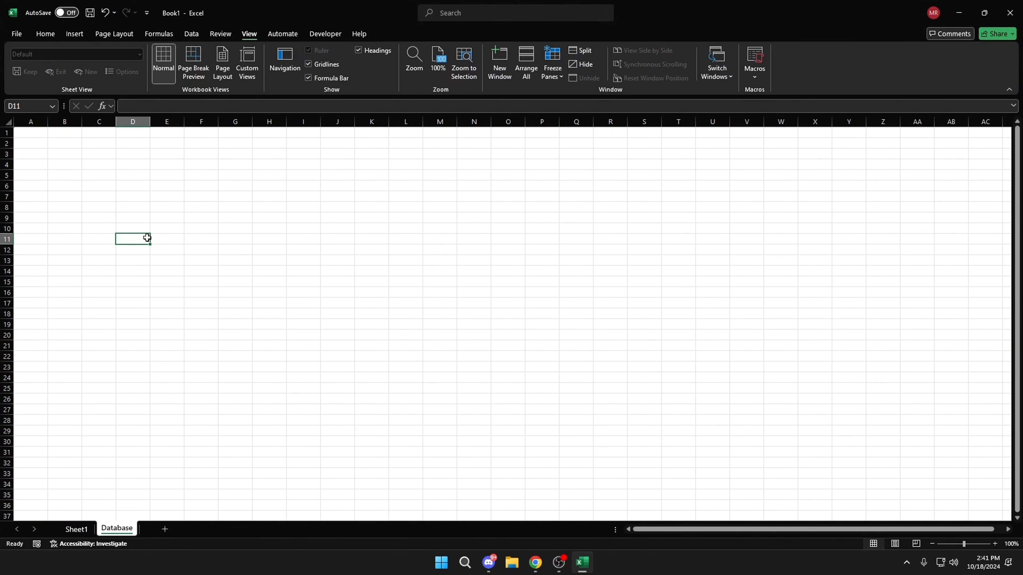
{"action": "left_click", "coordinate": [31, 140]}
{"action": "left_click", "coordinate": [27, 133]}
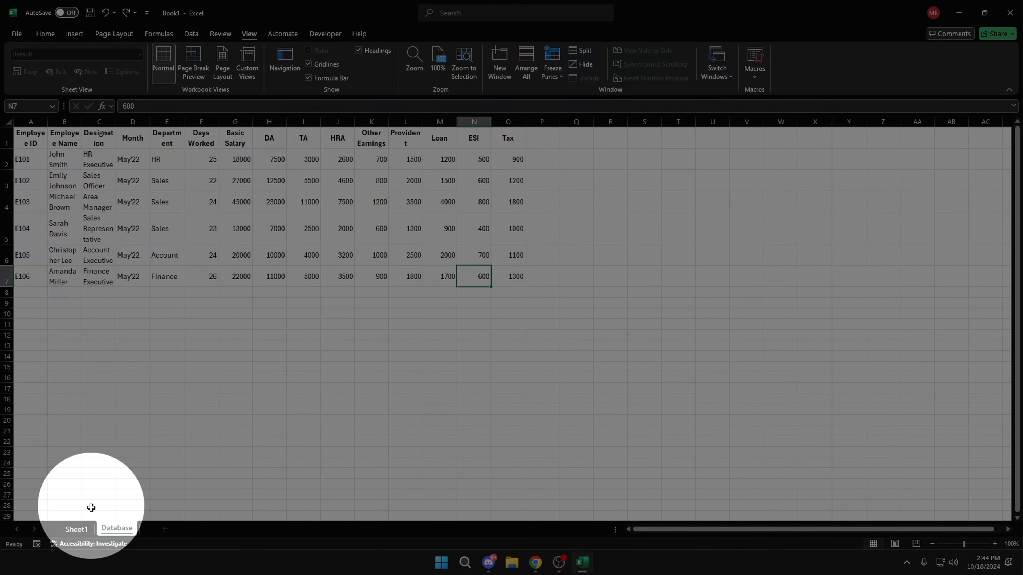
Step: On Sheet1, start a data validation rule for the Employee ID cell C7 that allows a List
{"action": "left_click", "coordinate": [80, 530]}
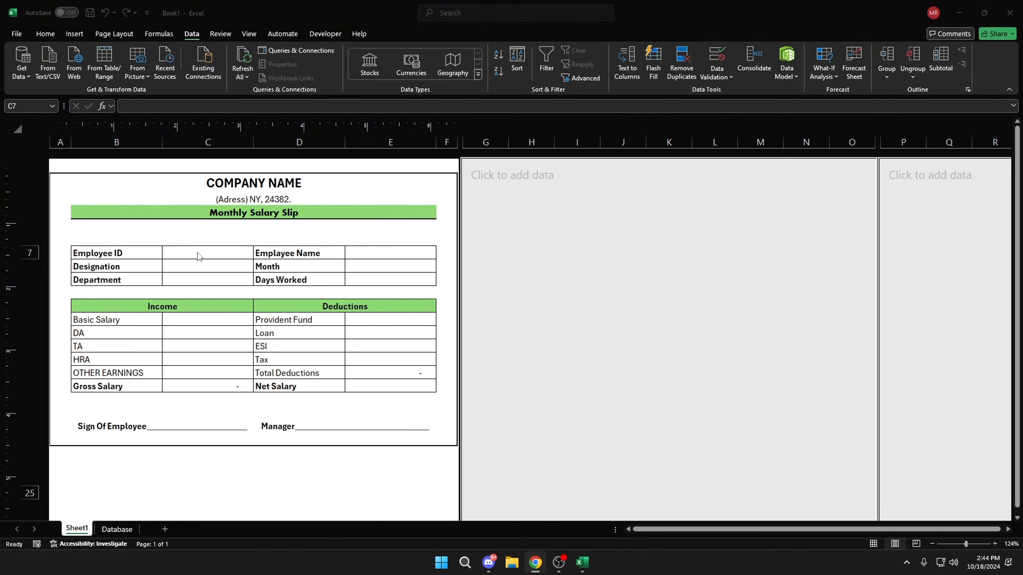
{"action": "left_click", "coordinate": [197, 253]}
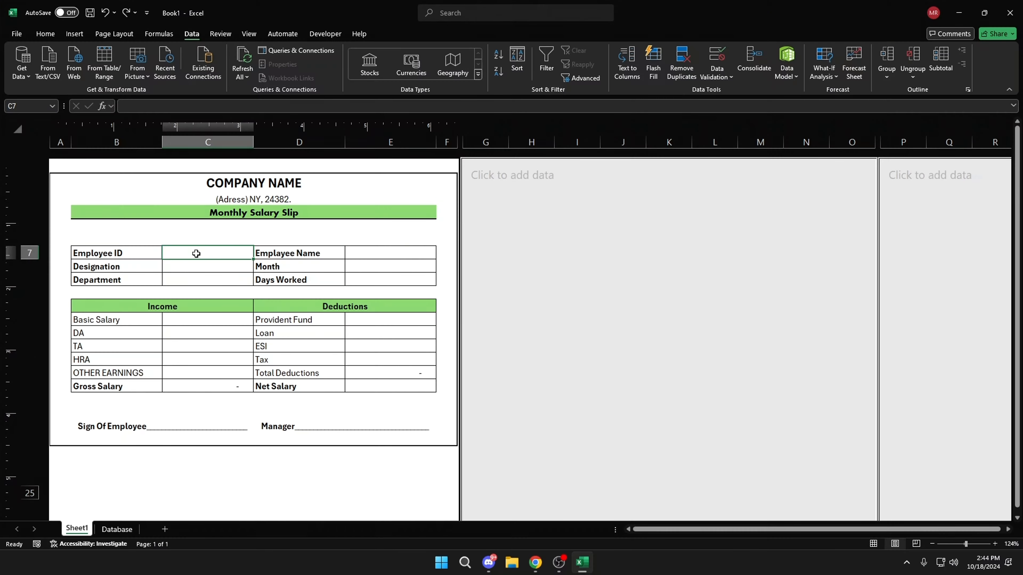
{"action": "key", "text": "ctrl"}
{"action": "key", "text": "ctrl"}
{"action": "key", "text": "ctrl"}
{"action": "key", "text": "ctrl"}
{"action": "left_click", "coordinate": [729, 77]}
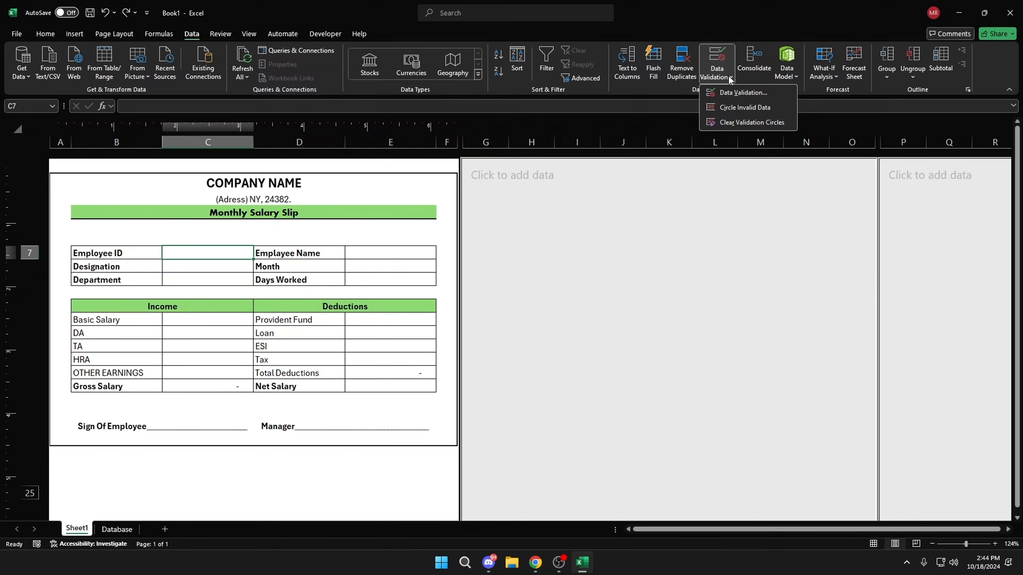
{"action": "key", "text": "ctrl"}
{"action": "key", "text": "ctrl"}
{"action": "left_click", "coordinate": [730, 92]}
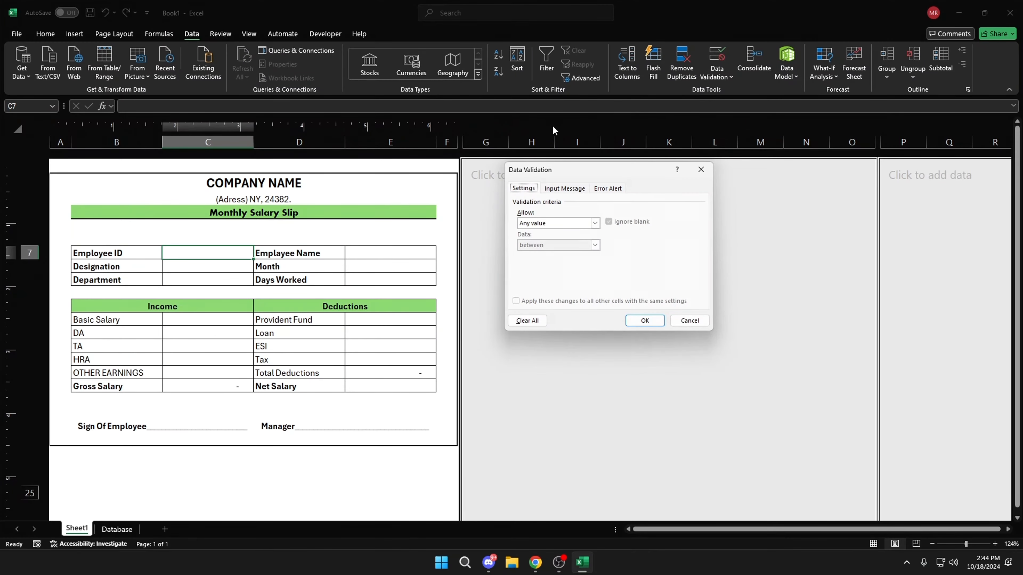
{"action": "key", "text": "ctrl"}
{"action": "key", "text": "ctrl"}
{"action": "left_click", "coordinate": [551, 223]}
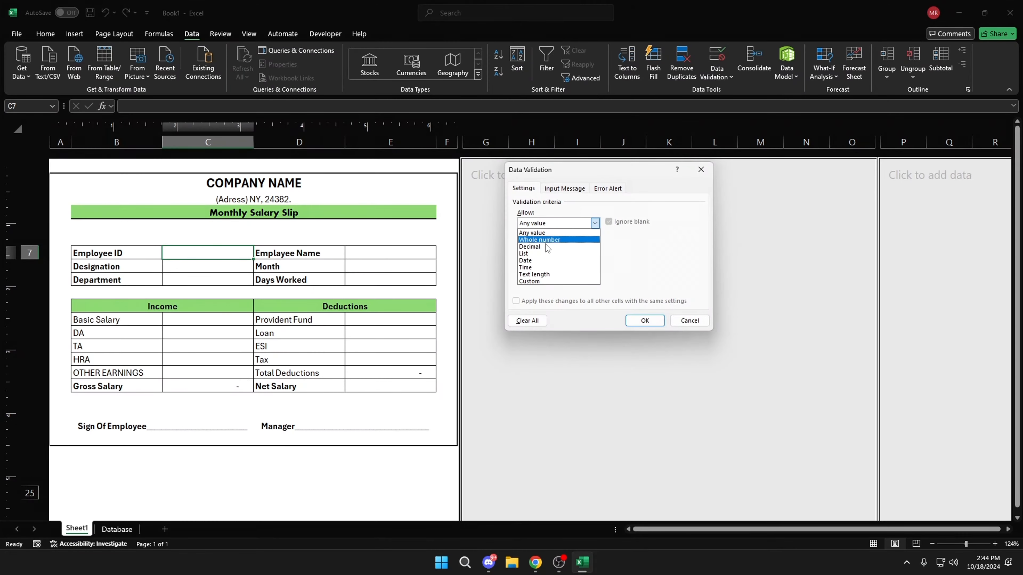
{"action": "key", "text": "ctrl"}
{"action": "key", "text": "ctrl"}
{"action": "left_click", "coordinate": [531, 253]}
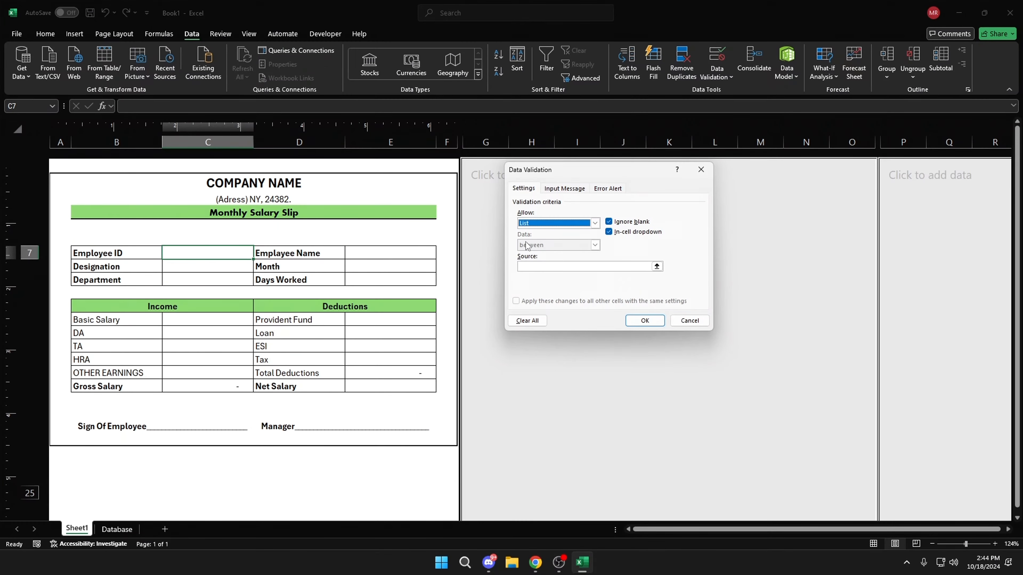
Step: Set the validation list's source to the employee IDs in =Database!$A$2:$A$7 and apply the rule
{"action": "left_click", "coordinate": [541, 267]}
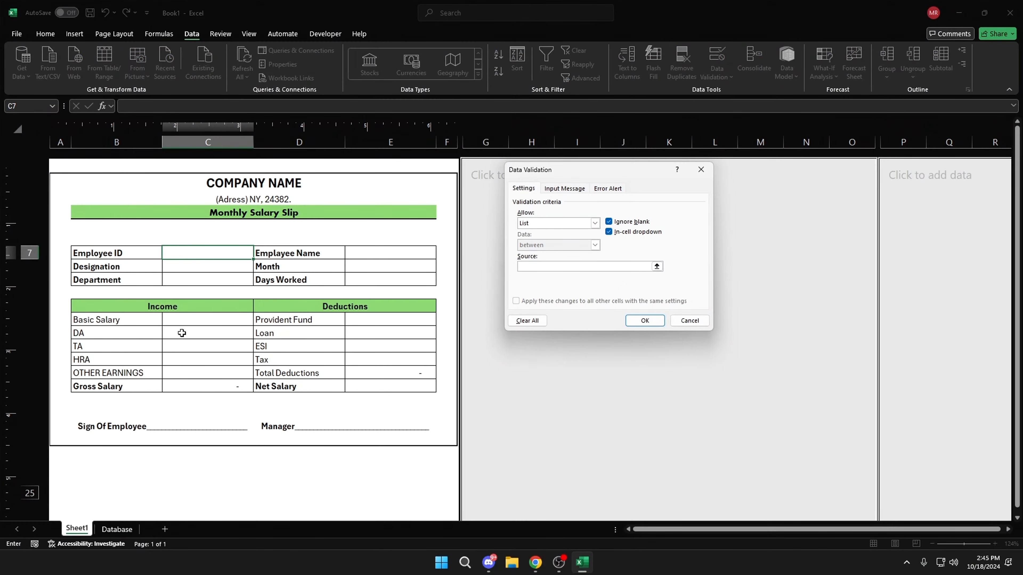
{"action": "left_click", "coordinate": [117, 528]}
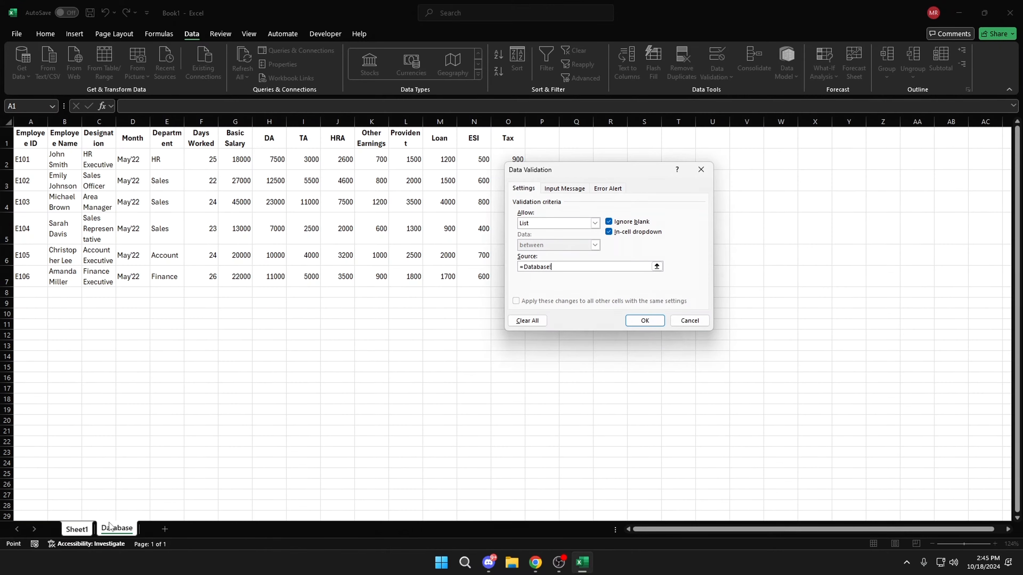
{"action": "left_click_drag", "start_coordinate": [32, 159], "coordinate": [35, 276]}
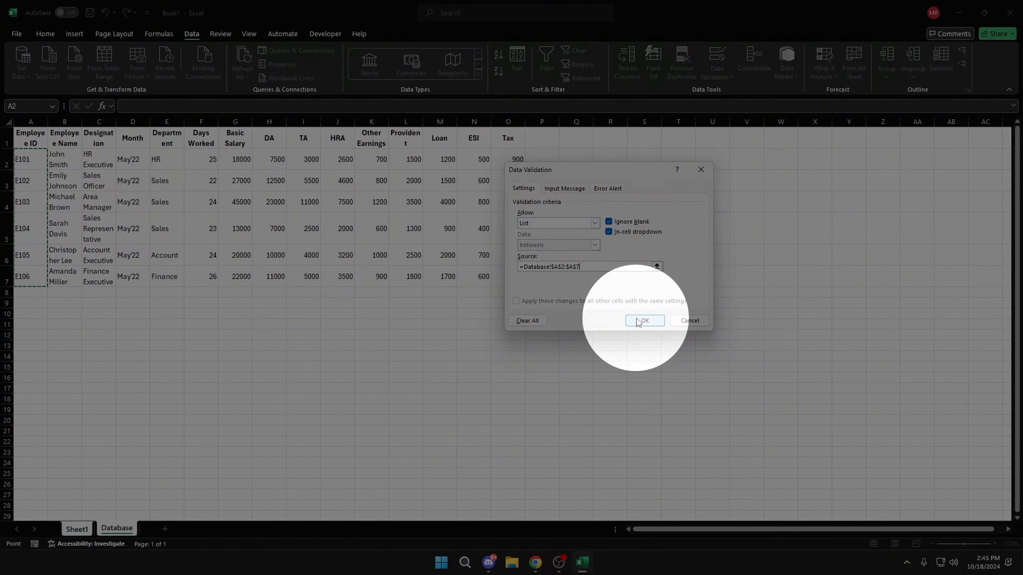
{"action": "left_click", "coordinate": [640, 320]}
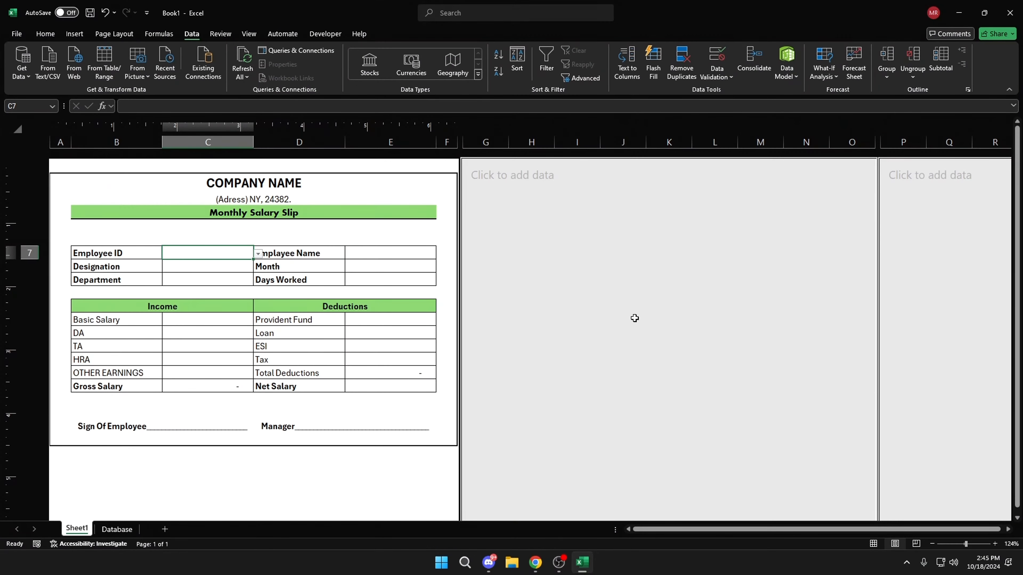
Step: Test the Employee ID dropdown in C7 by choosing E102, then set it to E101
{"action": "left_click", "coordinate": [258, 254]}
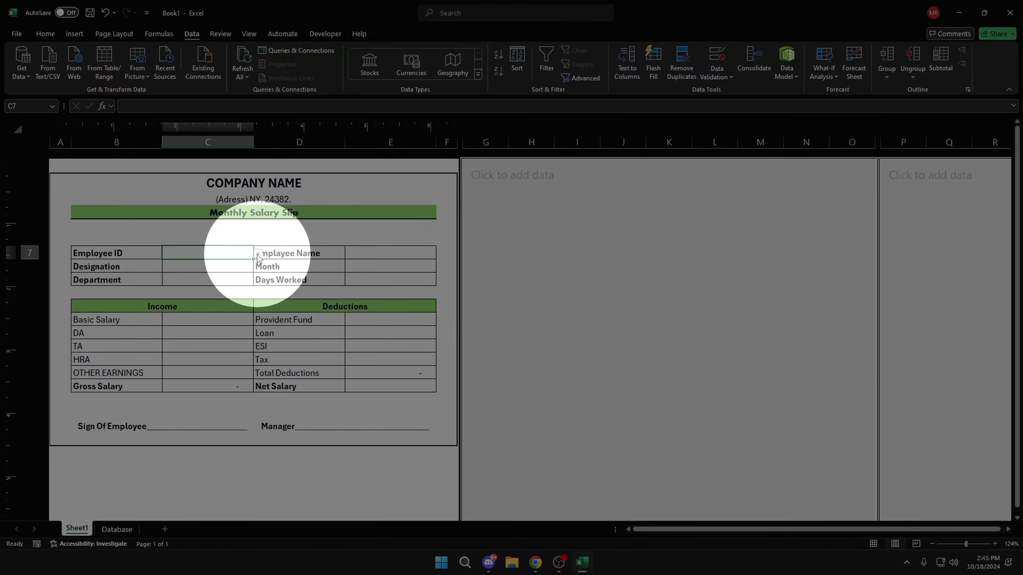
{"action": "left_click", "coordinate": [233, 274]}
{"action": "left_click", "coordinate": [254, 255]}
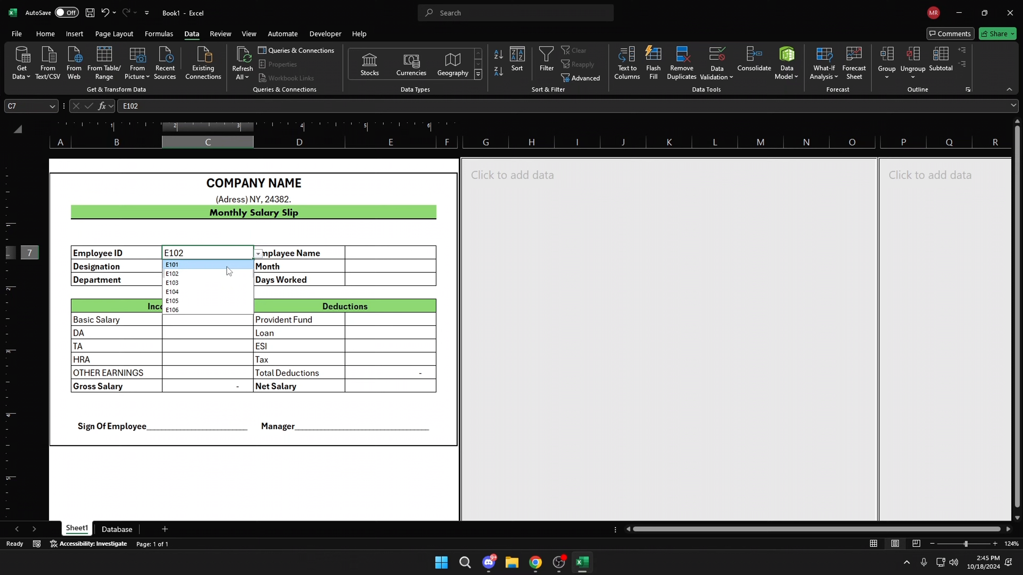
{"action": "left_click", "coordinate": [227, 265]}
{"action": "left_click", "coordinate": [258, 254]}
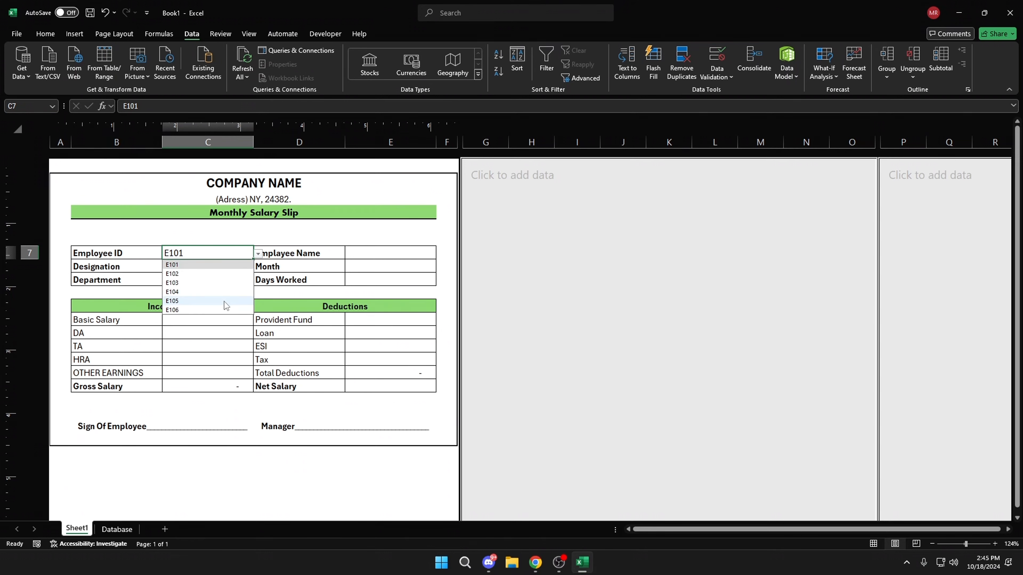
{"action": "left_click", "coordinate": [218, 267]}
Step: Start a VLOOKUP formula in the employee name cell E7 with the absolute reference $C$7 as the lookup value
{"action": "left_click", "coordinate": [364, 253]}
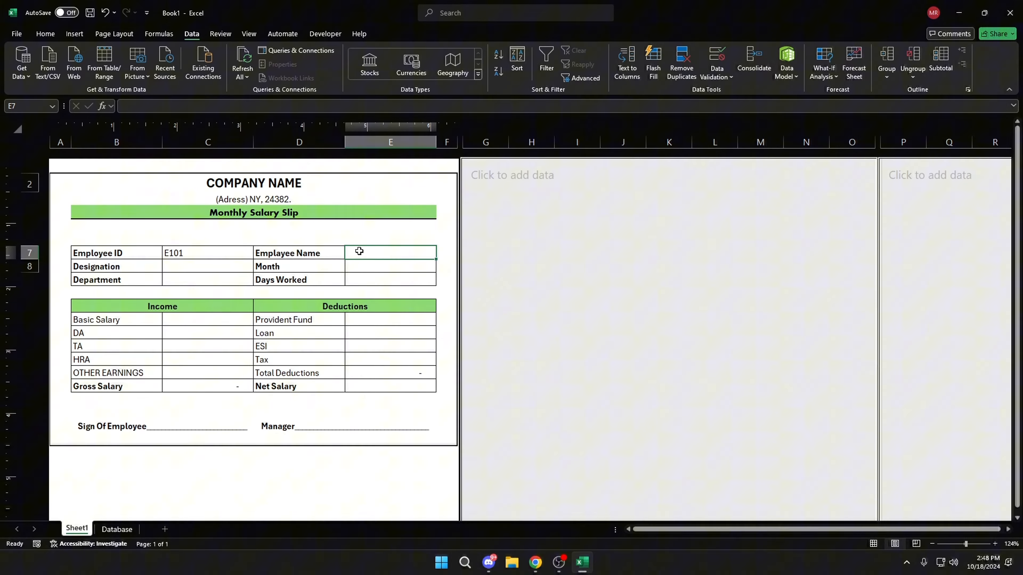
{"action": "double_click", "coordinate": [361, 251]}
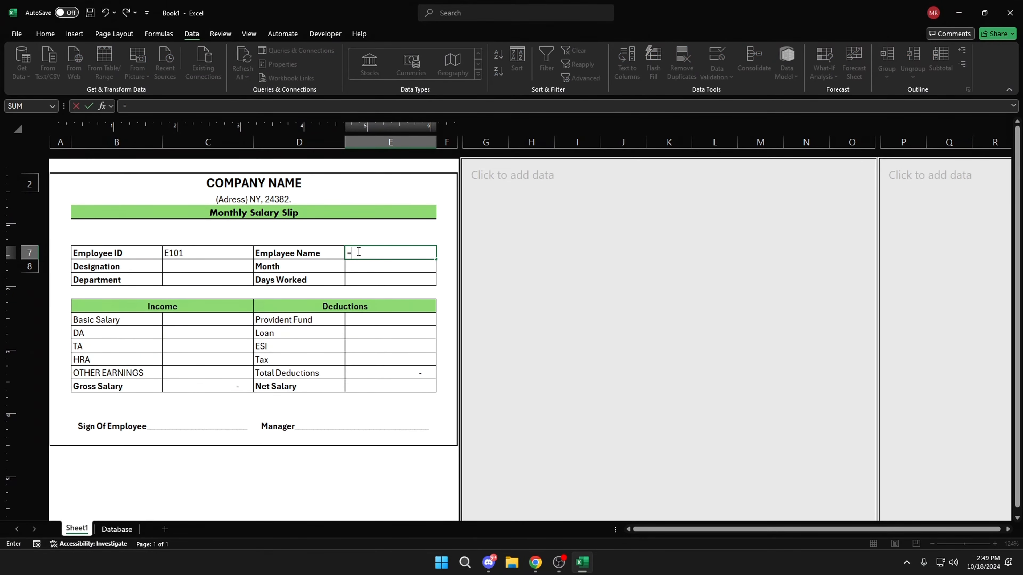
{"action": "type", "text": "VLOOKUP"}
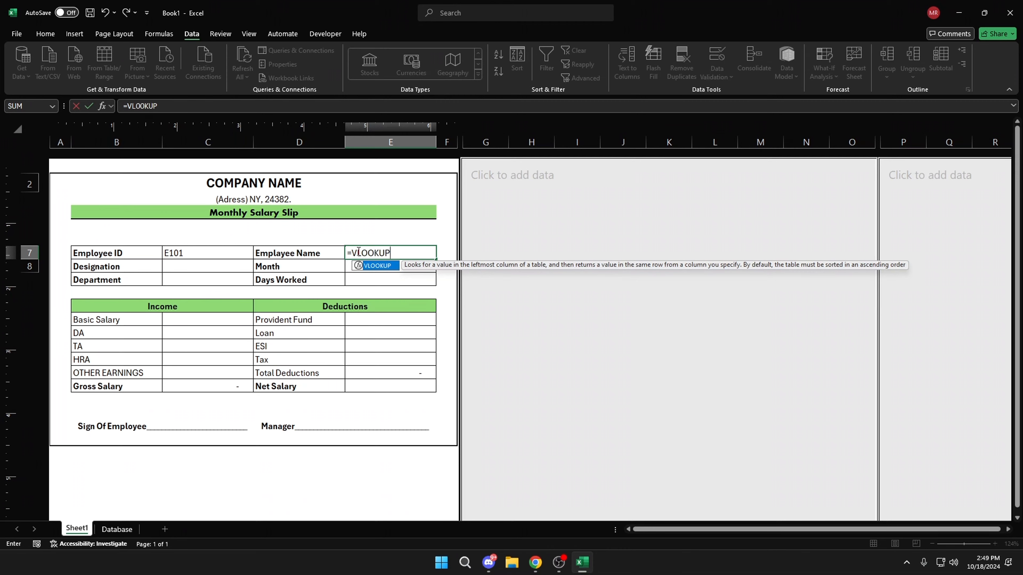
{"action": "left_click", "coordinate": [405, 255]}
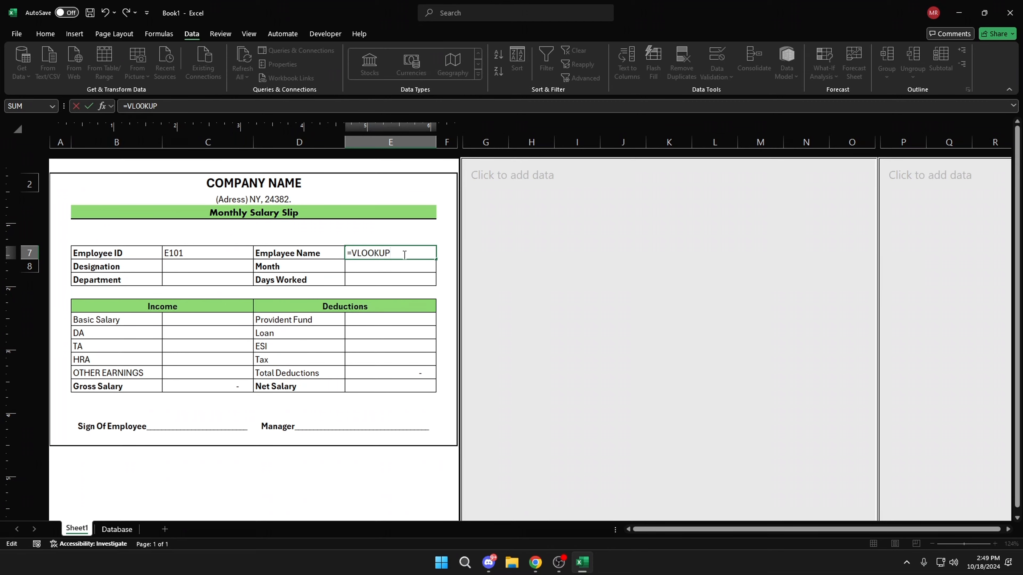
{"action": "type", "text": "P("}
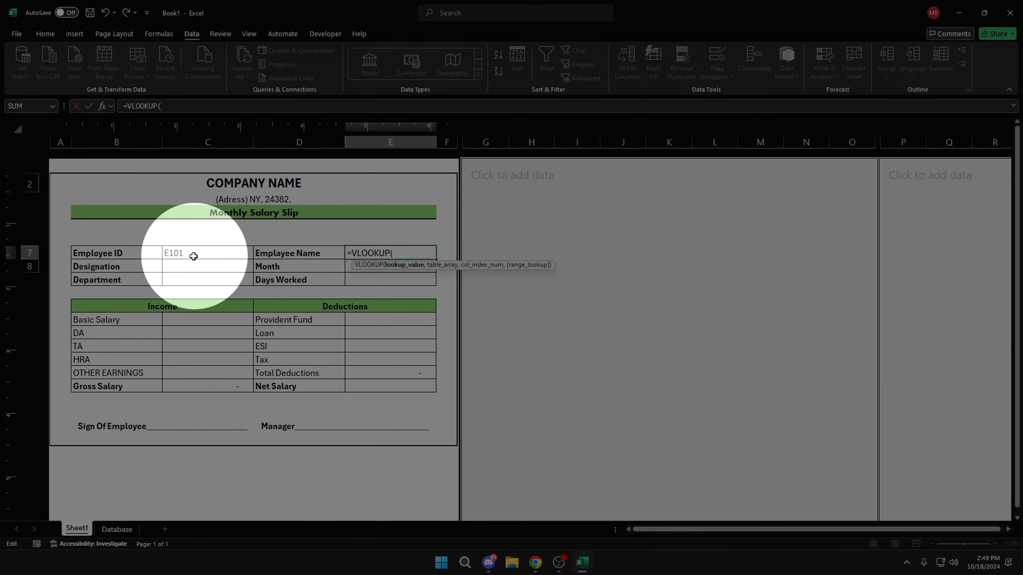
{"action": "left_click", "coordinate": [194, 257]}
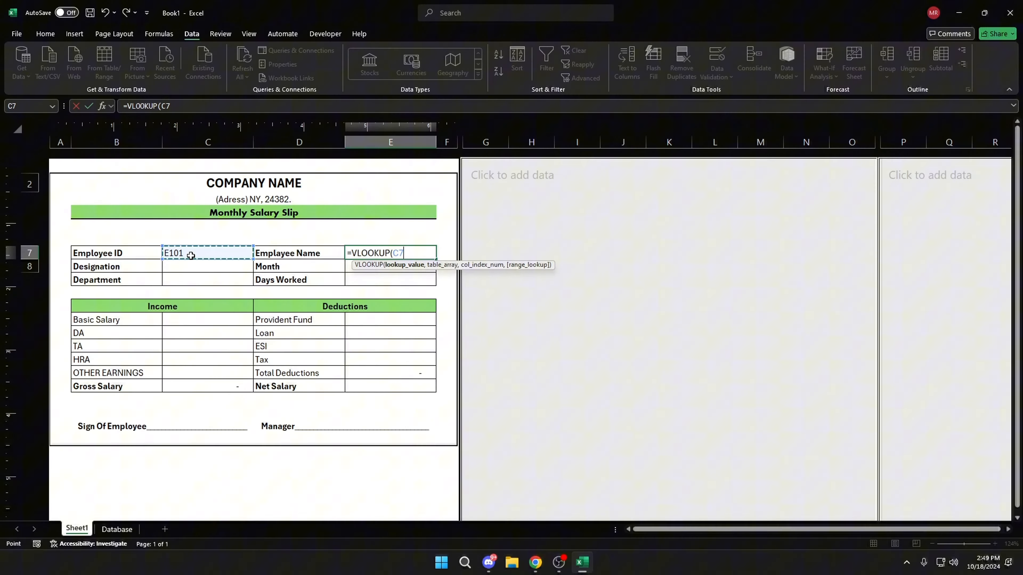
{"action": "left_click", "coordinate": [412, 252]}
{"action": "key", "text": "F4"}
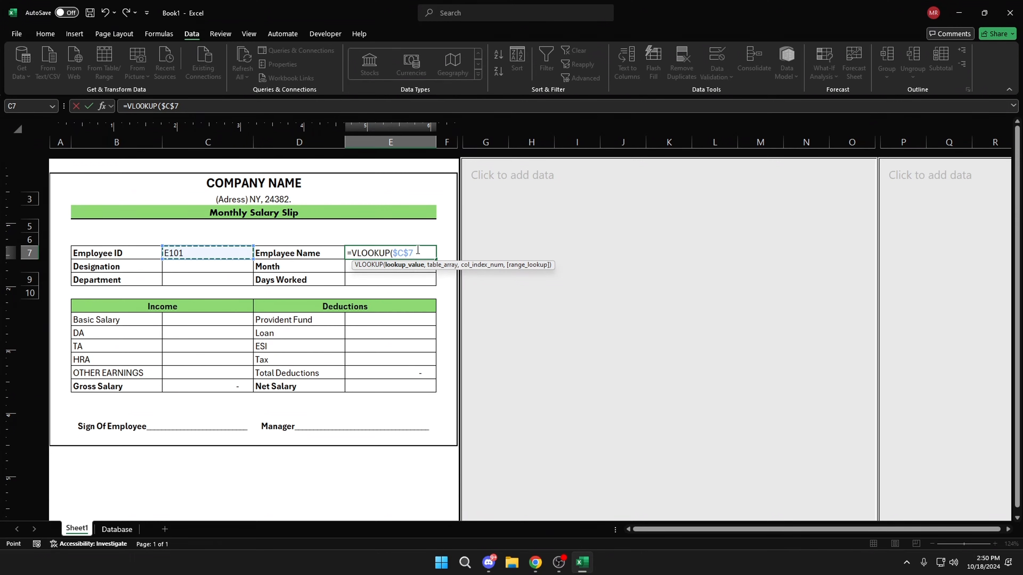
{"action": "type", "text": ","}
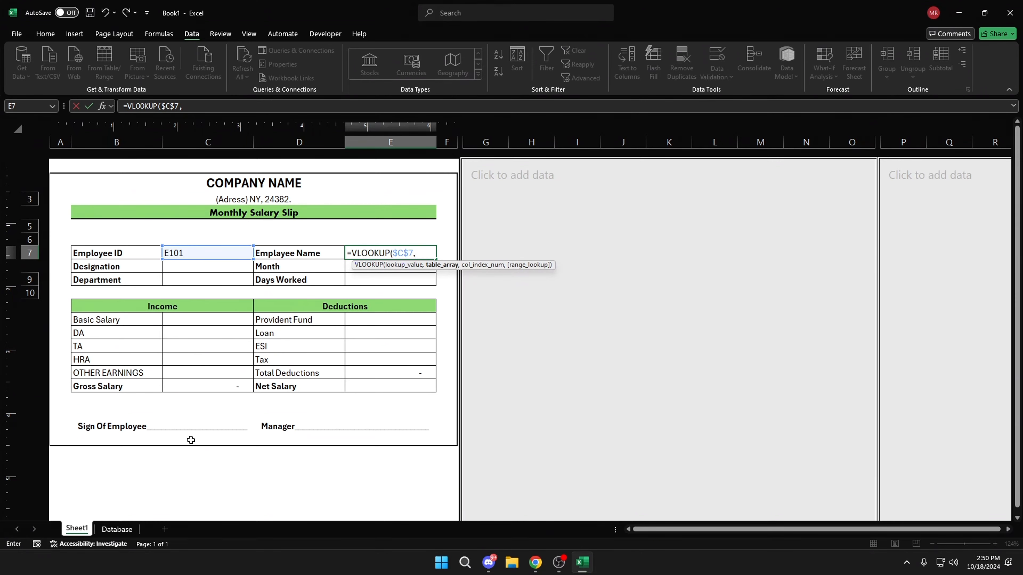
Step: Complete the E7 VLOOKUP with the absolute table range Database!$A$2:$O$7, column index 2 and exact match 0
{"action": "left_click", "coordinate": [118, 529]}
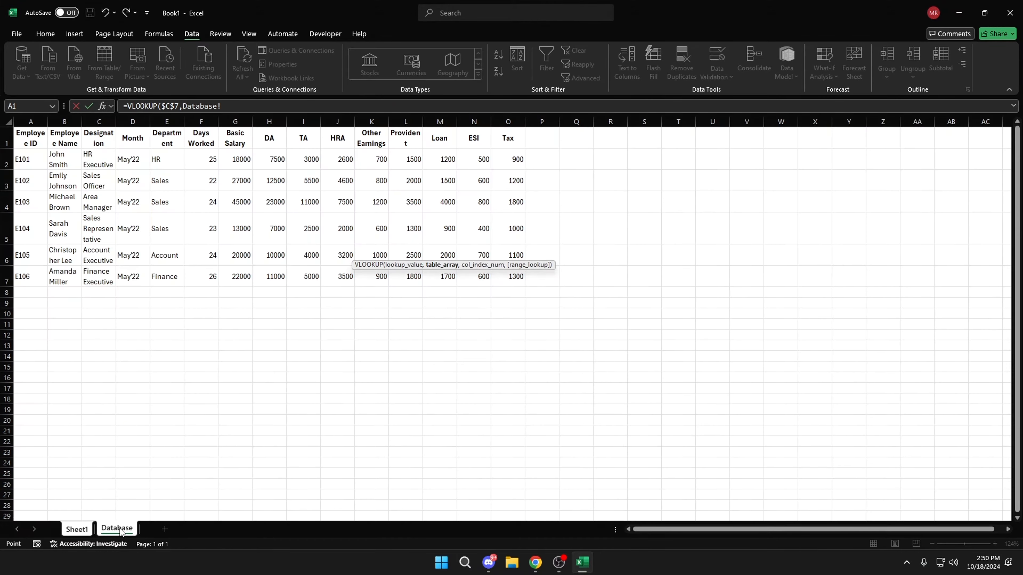
{"action": "left_click_drag", "start_coordinate": [28, 157], "coordinate": [517, 274]}
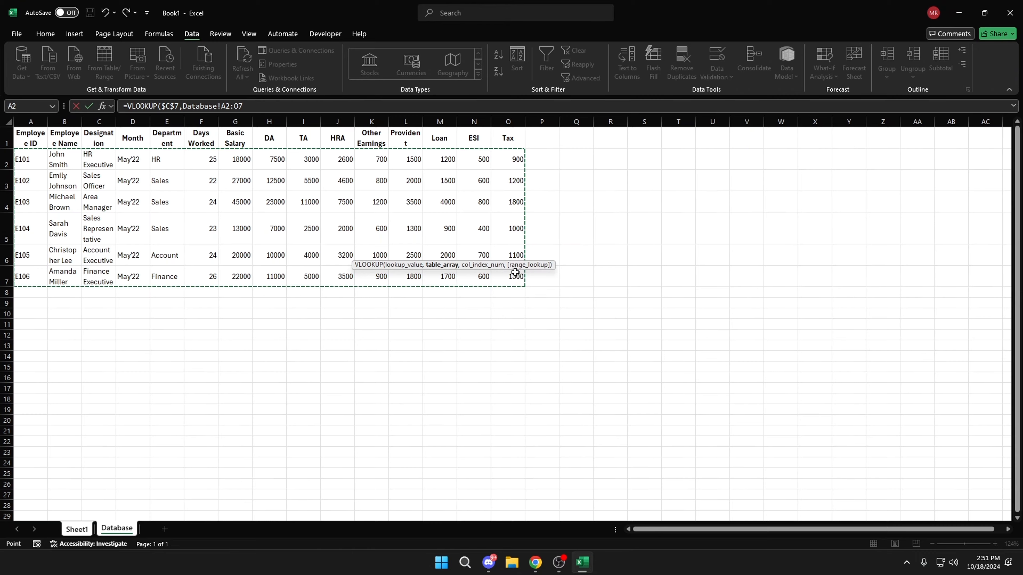
{"action": "key", "text": "F4"}
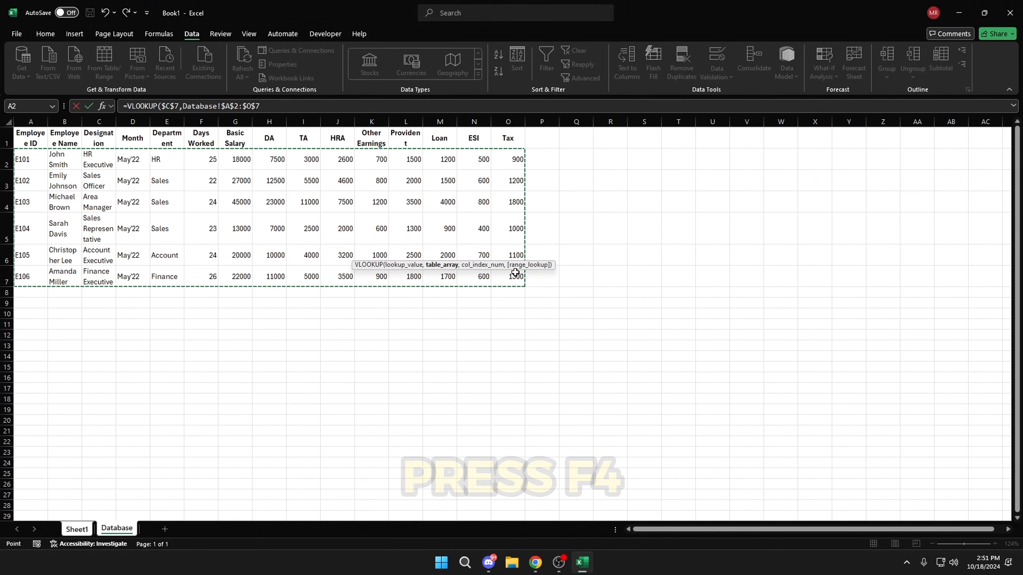
{"action": "left_click", "coordinate": [297, 105]}
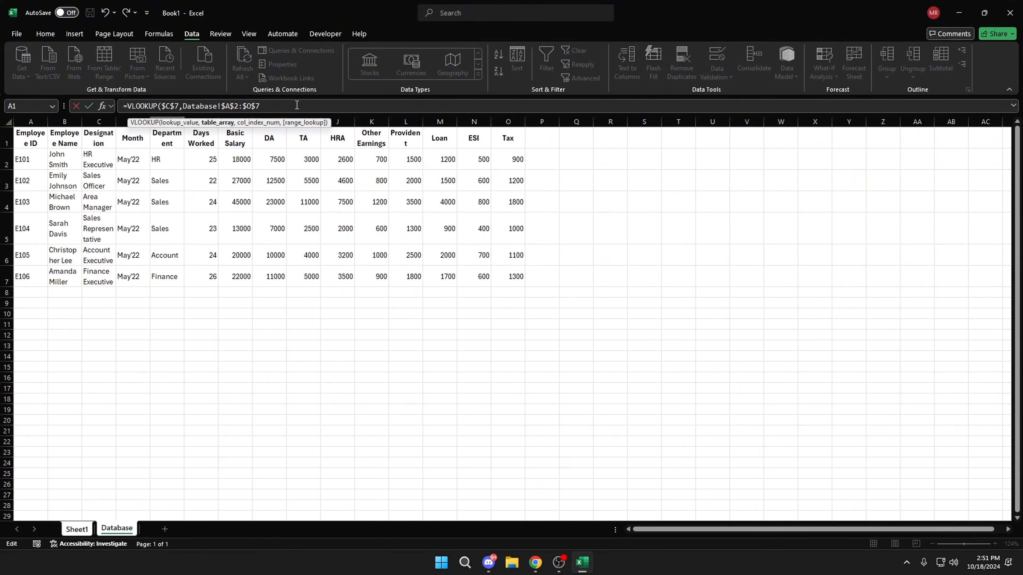
{"action": "type", "text": ",2,"}
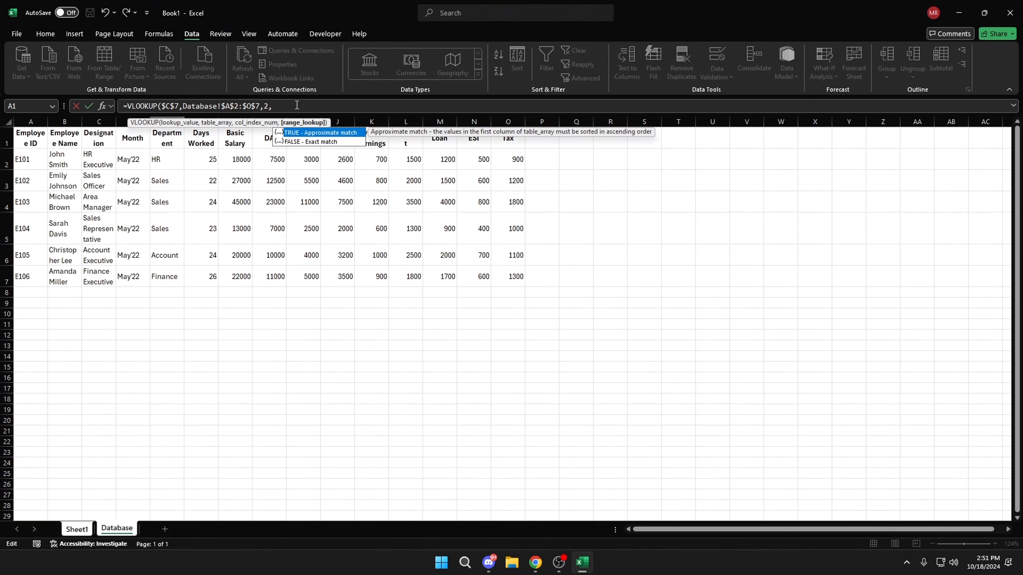
{"action": "type", "text": "0)"}
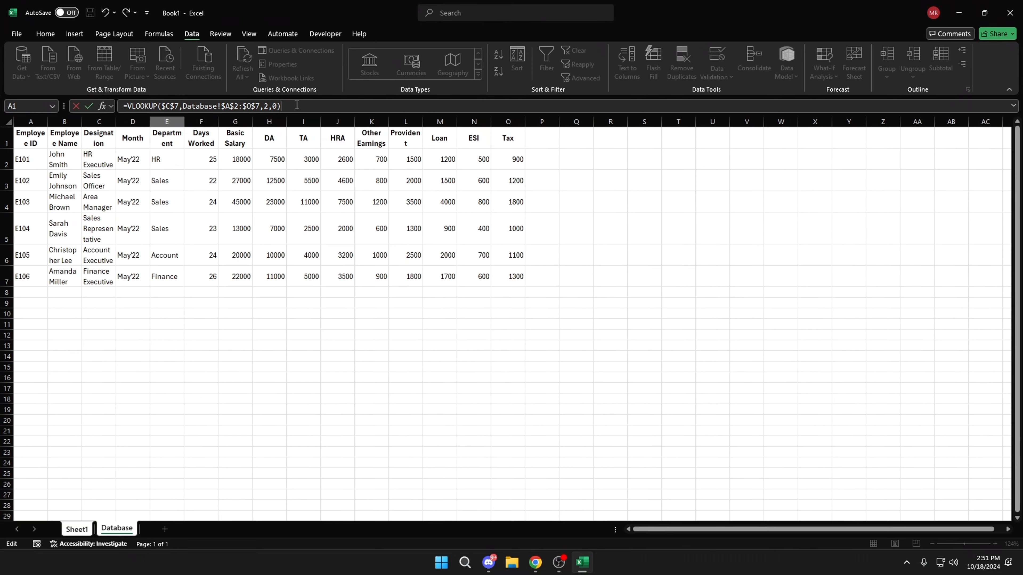
{"action": "key", "text": "Return"}
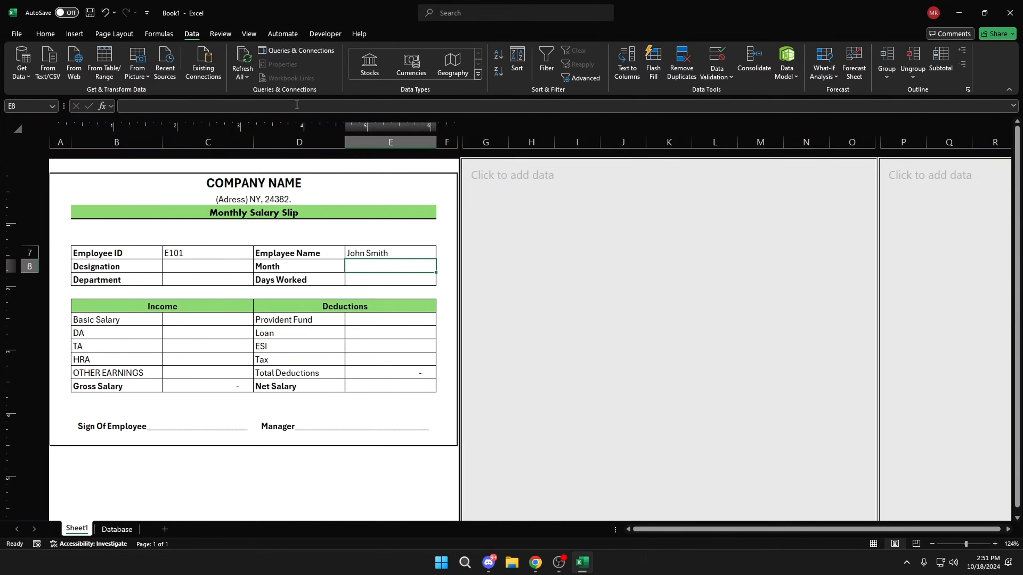
Step: Copy the employee name formula from E7 into the Designation cell C8 and set its column index to 3
{"action": "left_click", "coordinate": [409, 255]}
{"action": "key", "text": "ctrl+c"}
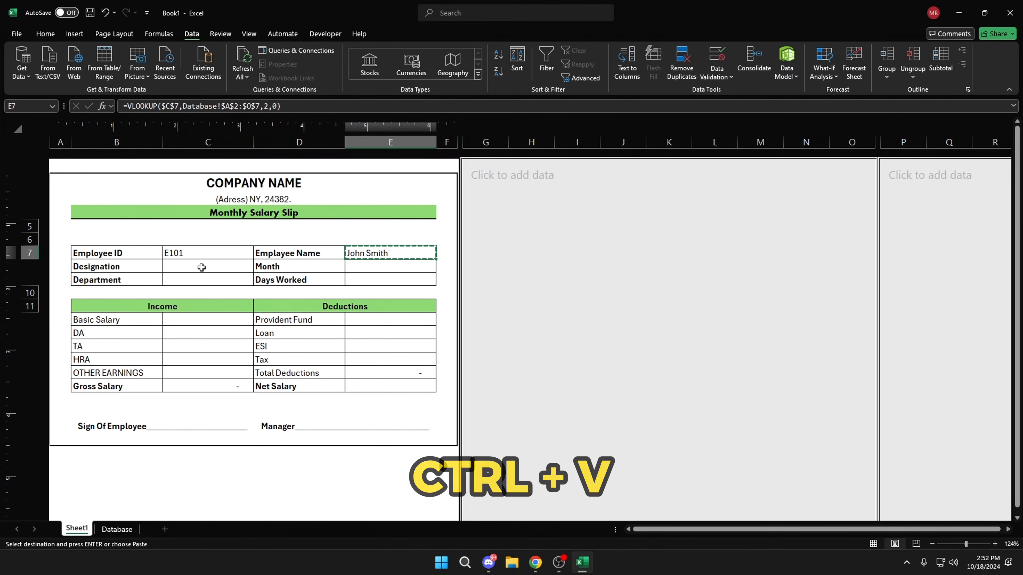
{"action": "left_click", "coordinate": [201, 267]}
{"action": "key", "text": "ctrl+v"}
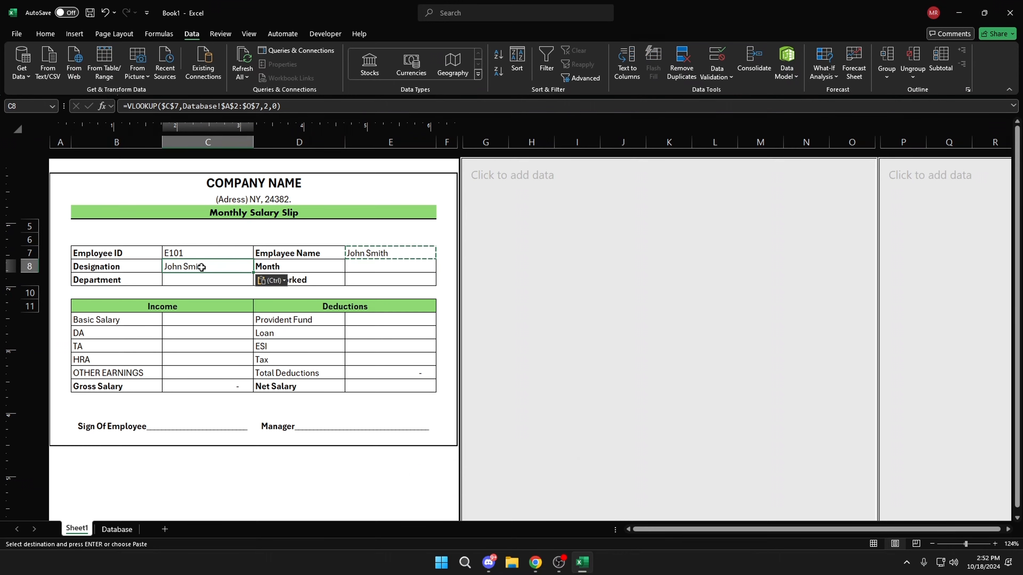
{"action": "key", "text": "Escape"}
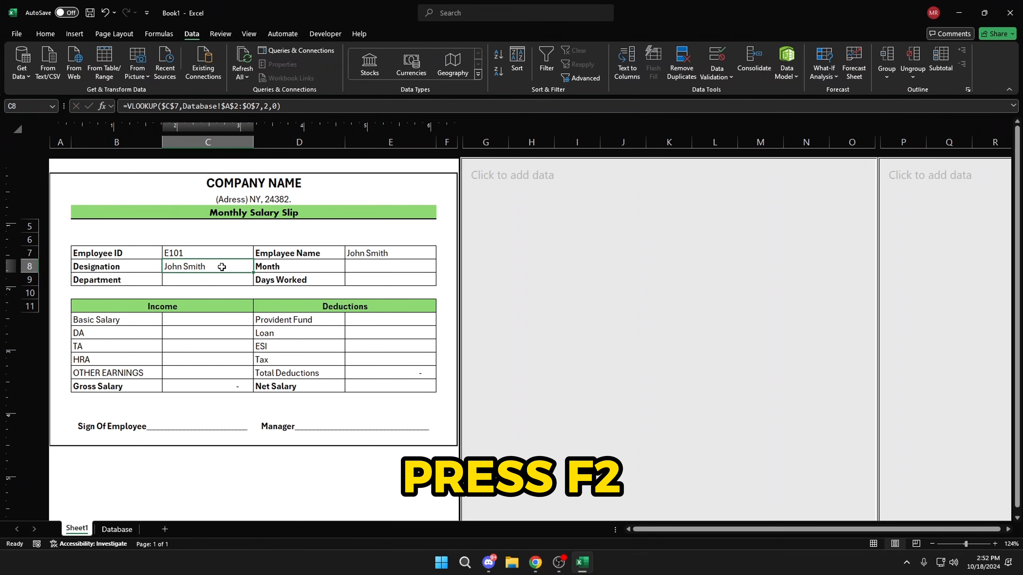
{"action": "key", "text": "F2"}
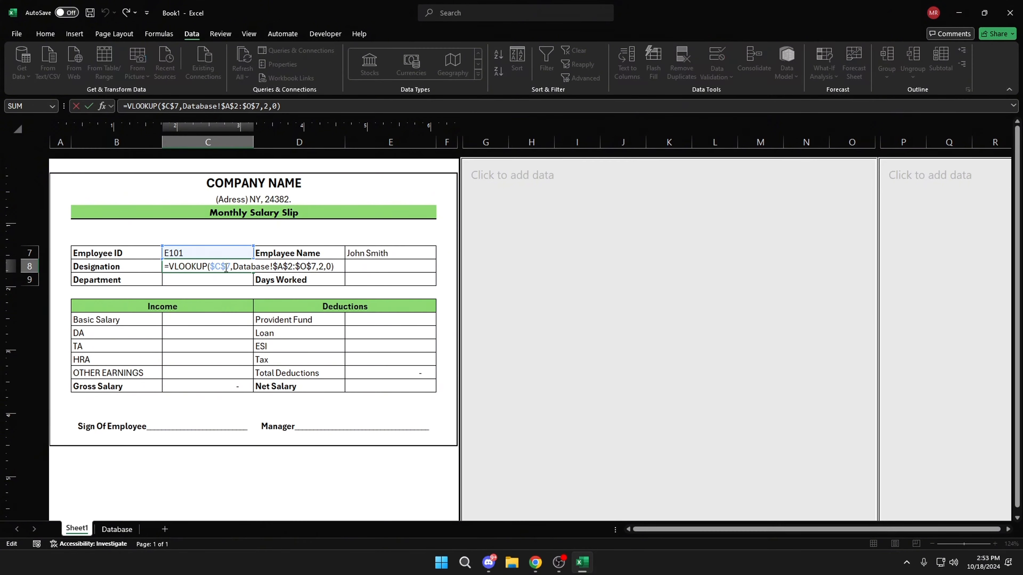
{"action": "left_click", "coordinate": [332, 266]}
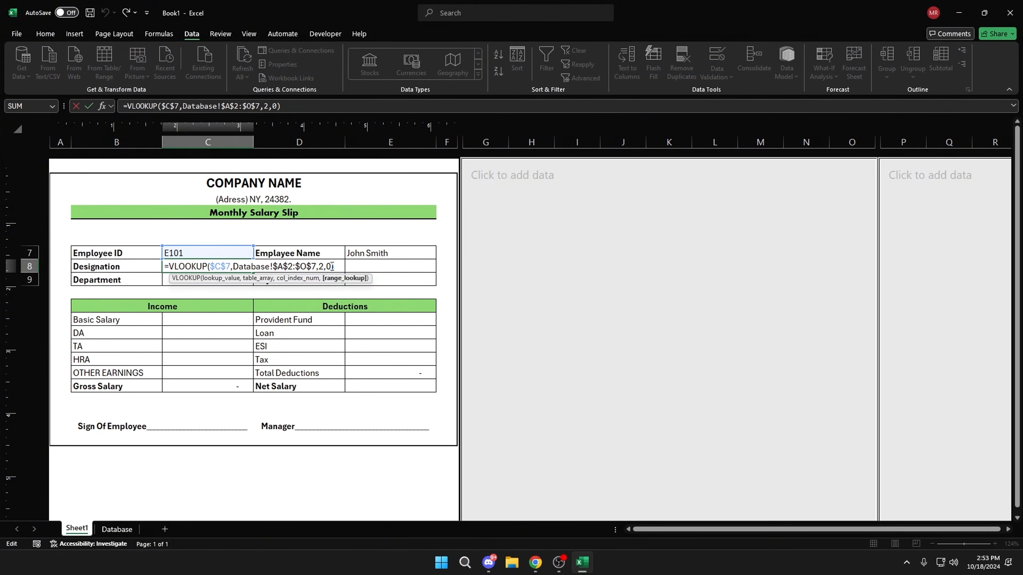
{"action": "left_click", "coordinate": [321, 266]}
{"action": "key", "text": "BackSpace"}
{"action": "type", "text": "3"}
{"action": "key", "text": "ctrl+Return"}
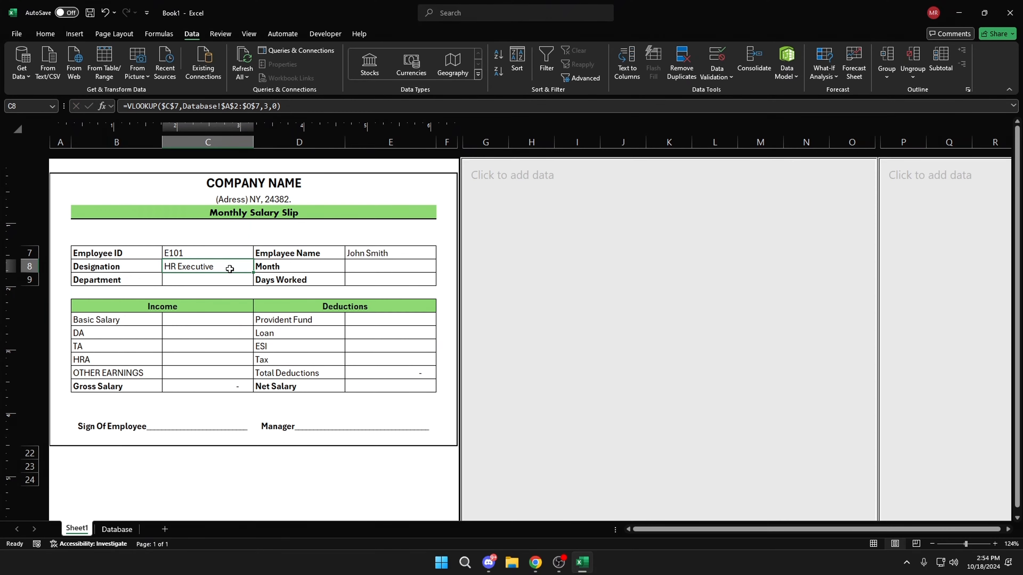
Step: Copy the Designation formula from C8 into the Month cell E8 and set its column index to 4
{"action": "key", "text": "ctrl+c"}
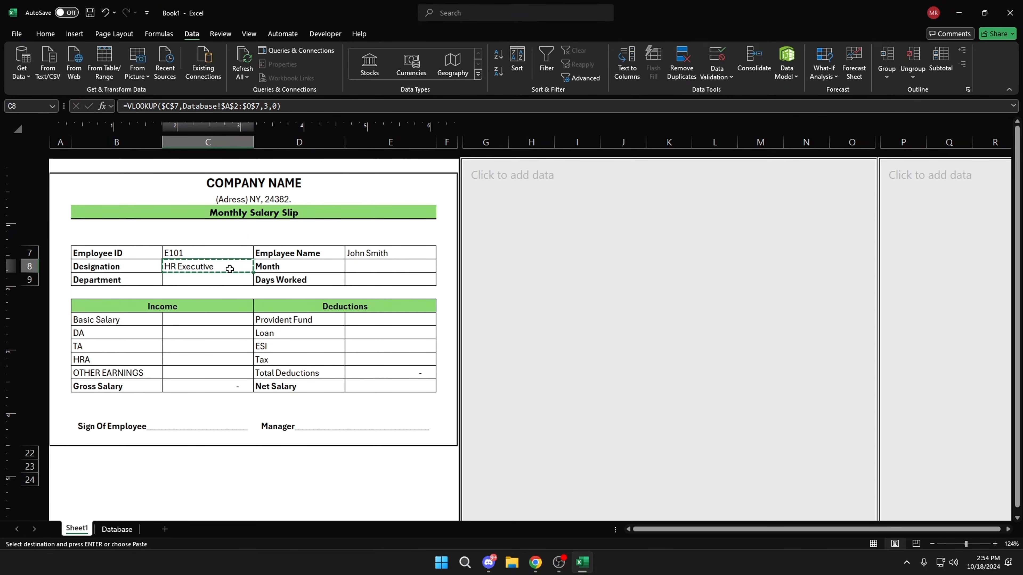
{"action": "left_click", "coordinate": [379, 268]}
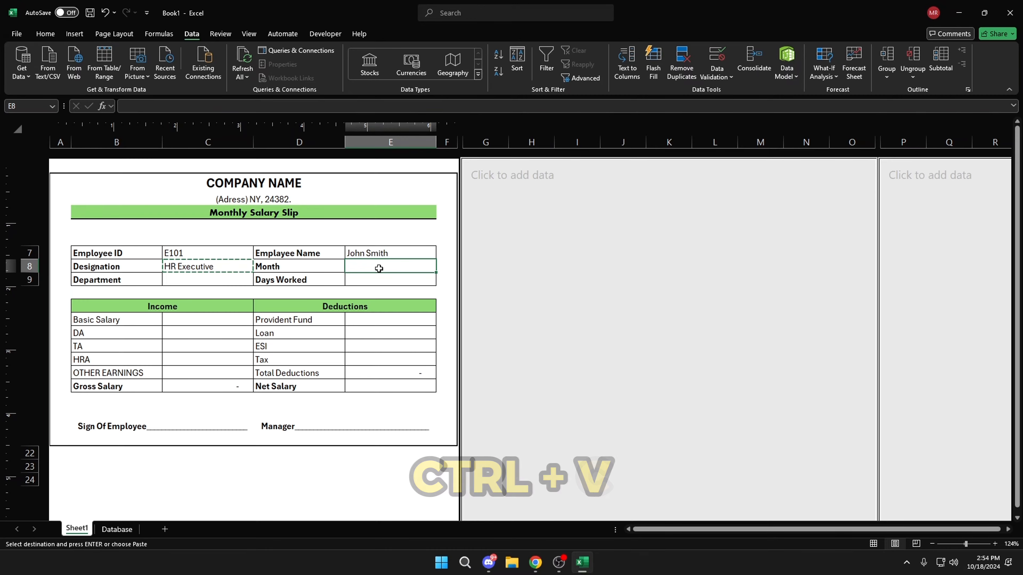
{"action": "key", "text": "ctrl+v"}
{"action": "key", "text": "F2"}
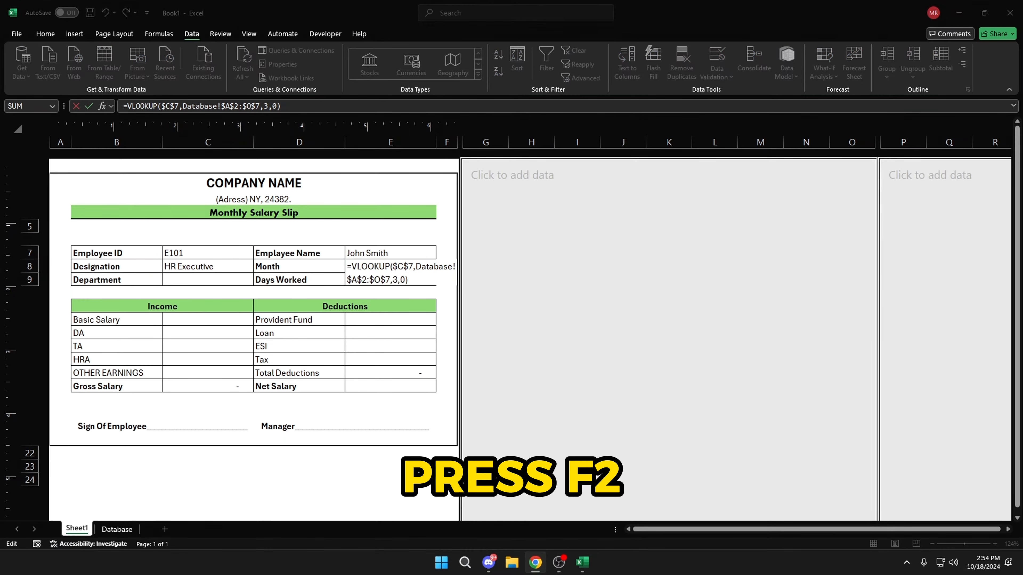
{"action": "left_click", "coordinate": [396, 279]}
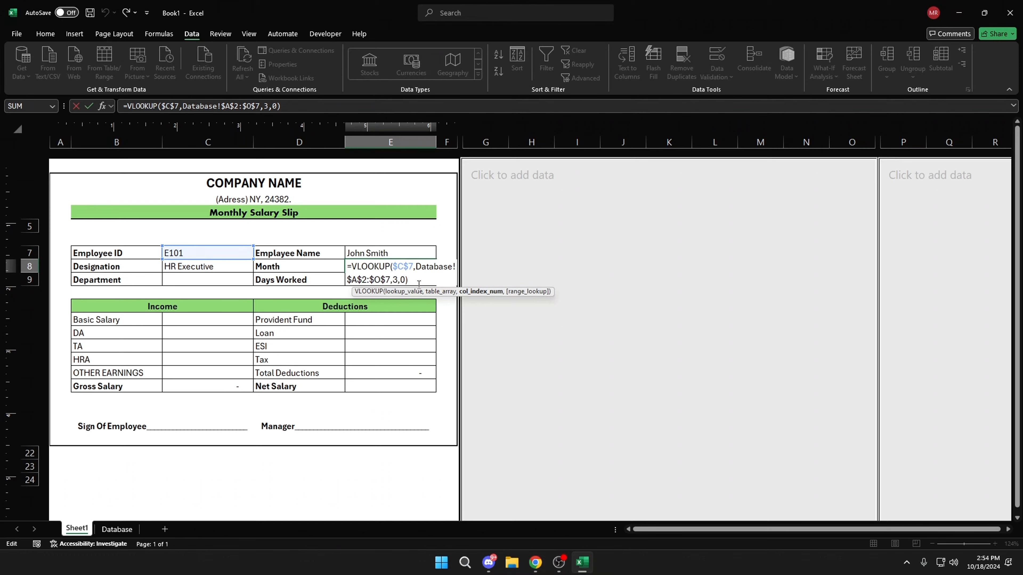
{"action": "key", "text": "BackSpace"}
{"action": "type", "text": "4"}
{"action": "key", "text": "Return"}
Step: Copy the Month formula from E8 into the Department cell C9 and set its column index to 5
{"action": "left_click", "coordinate": [418, 267]}
{"action": "key", "text": "ctrl+c"}
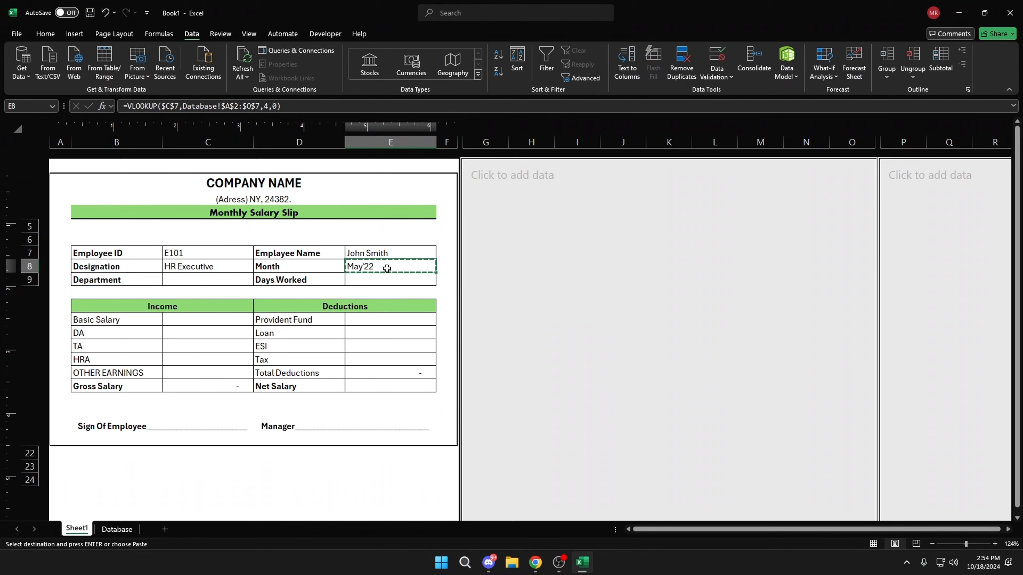
{"action": "left_click", "coordinate": [200, 279]}
{"action": "key", "text": "ctrl+v"}
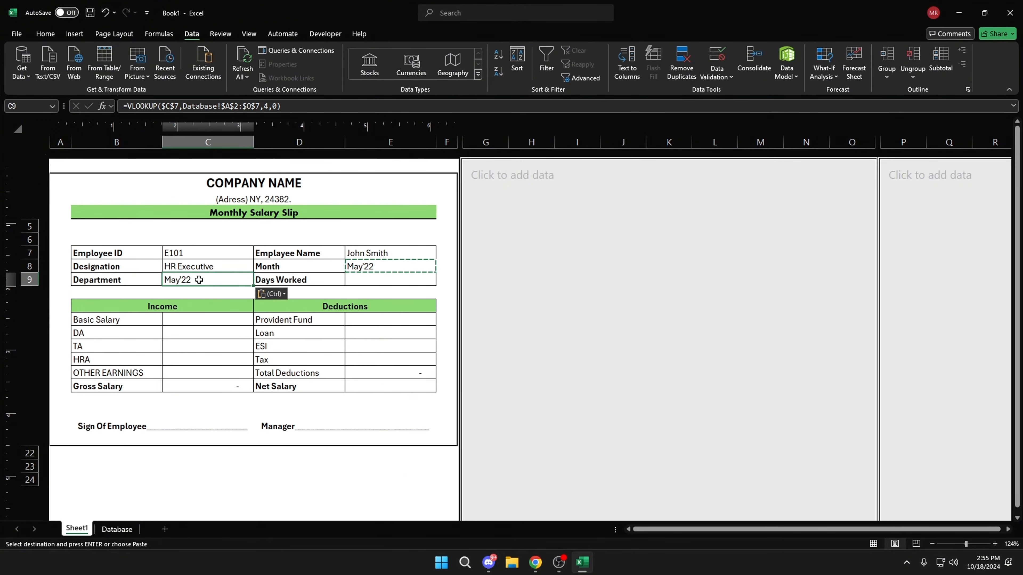
{"action": "key", "text": "F2"}
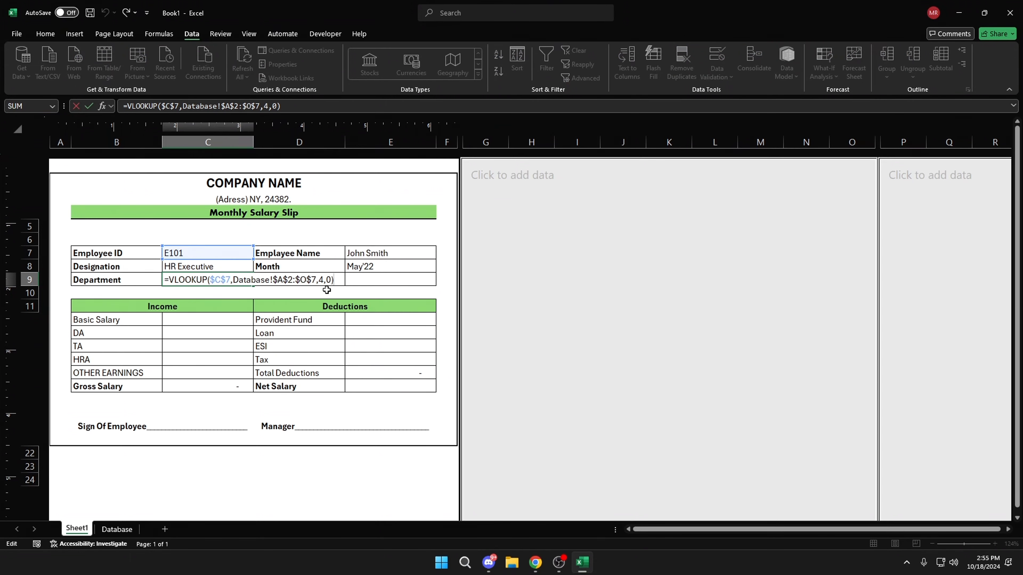
{"action": "left_click", "coordinate": [324, 281]}
{"action": "key", "text": "BackSpace"}
{"action": "type", "text": "5"}
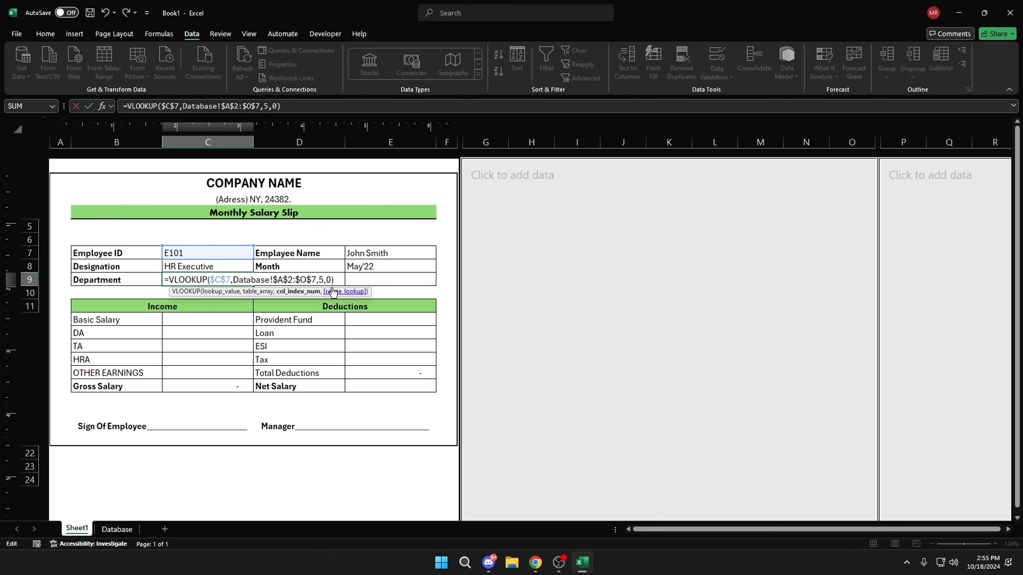
{"action": "key", "text": "Return"}
Step: Copy the Department formula from C9 into the Days Worked cell E9 and set its column index to 6
{"action": "left_click", "coordinate": [183, 279]}
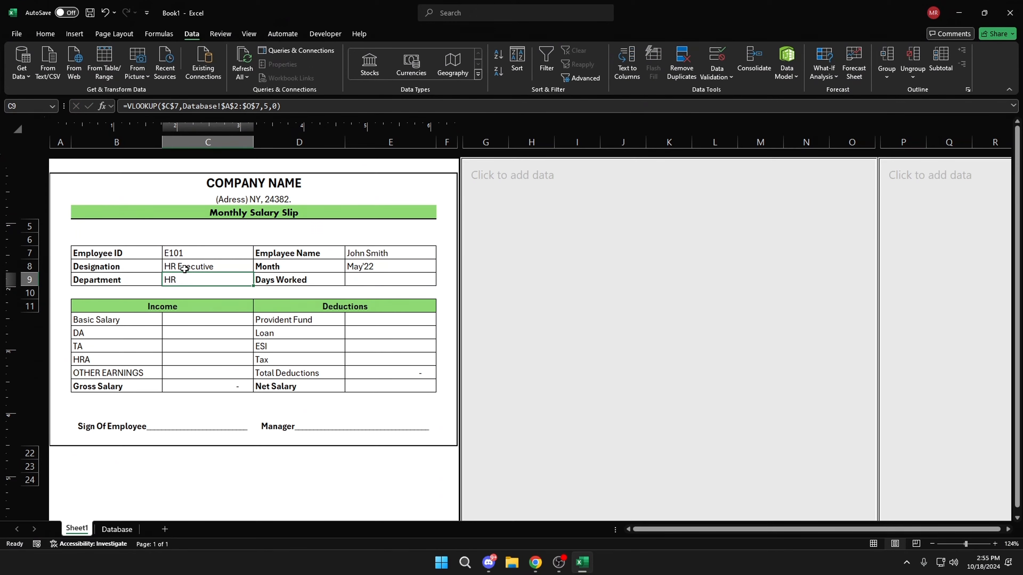
{"action": "key", "text": "ctrl+c"}
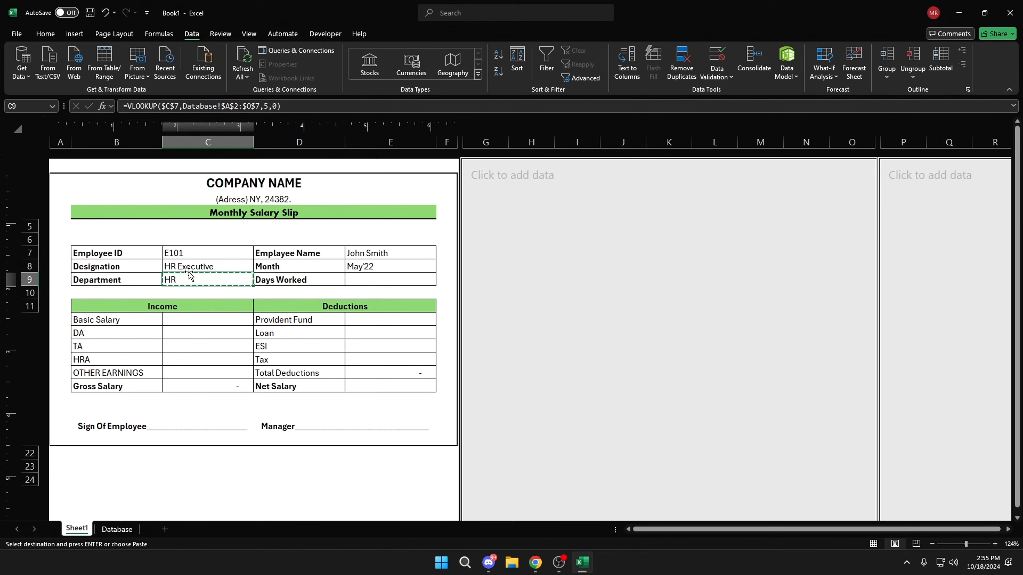
{"action": "left_click", "coordinate": [388, 280]}
{"action": "key", "text": "ctrl+v"}
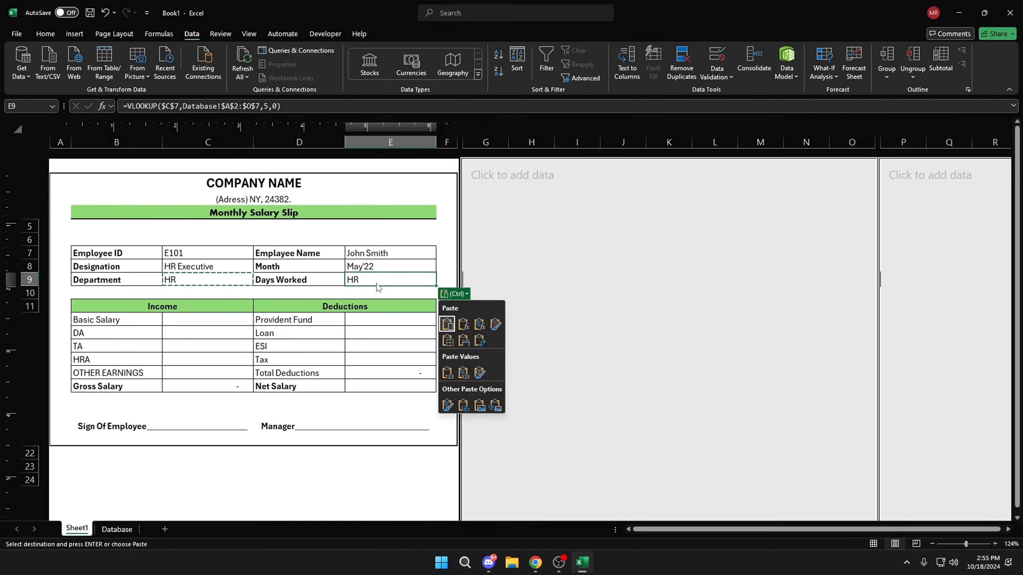
{"action": "key", "text": "Escape"}
{"action": "key", "text": "F2"}
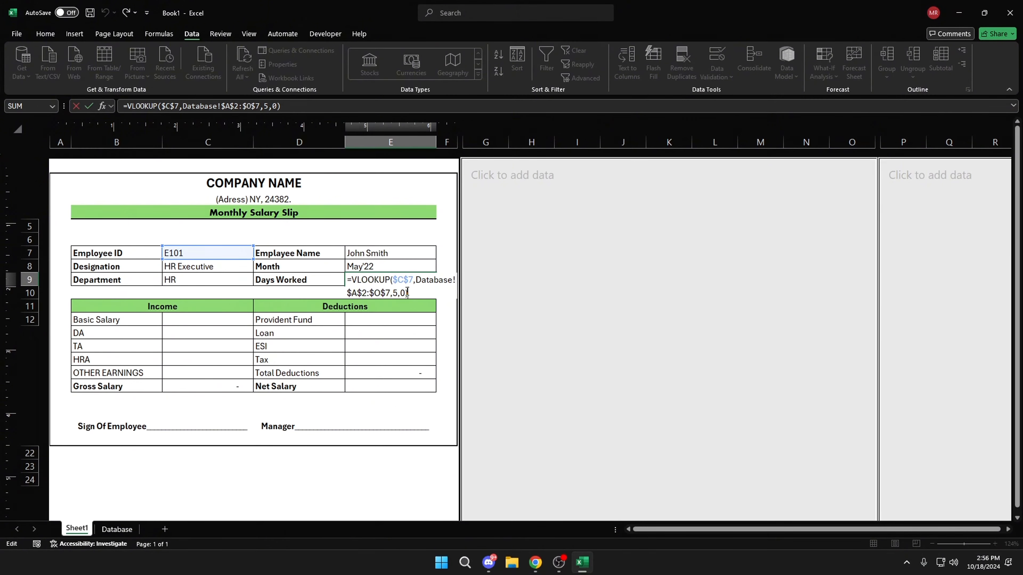
{"action": "key", "text": "Left"}
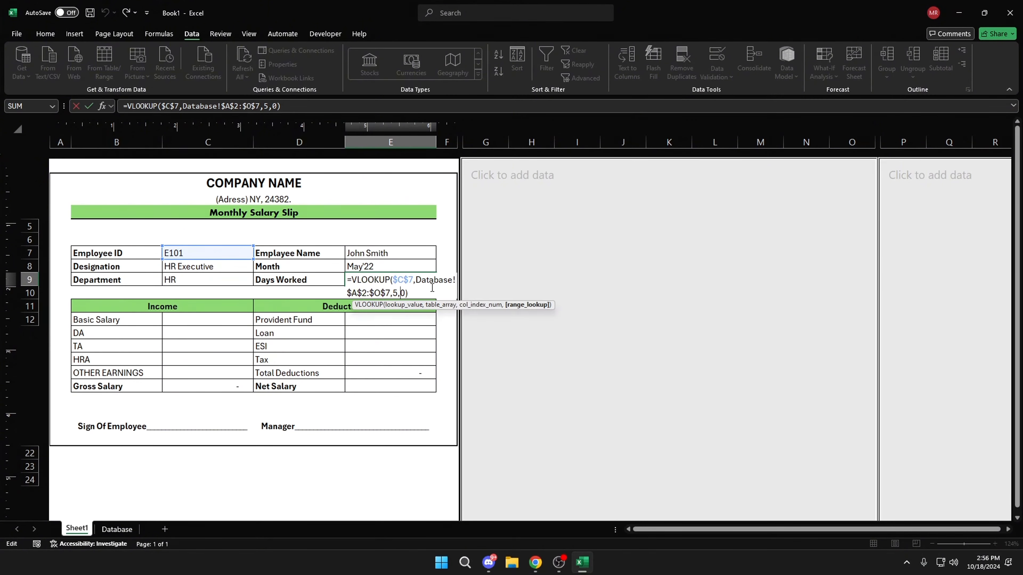
{"action": "key", "text": "Left"}
{"action": "key", "text": "BackSpace"}
{"action": "type", "text": "6"}
{"action": "key", "text": "Return"}
Step: Left-align the Days Worked value in E9
{"action": "left_click", "coordinate": [408, 281]}
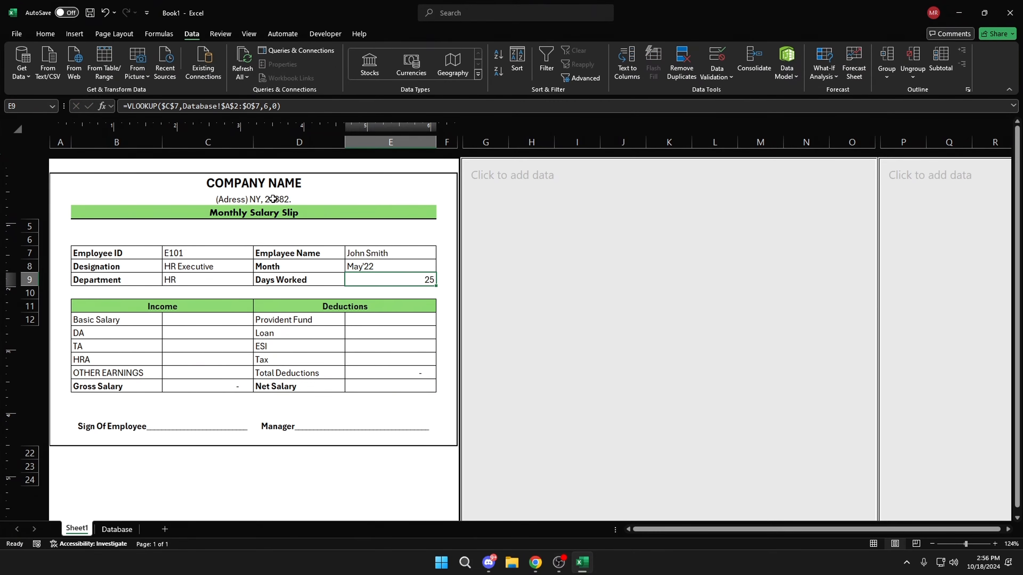
{"action": "left_click", "coordinate": [48, 35]}
{"action": "left_click", "coordinate": [234, 72]}
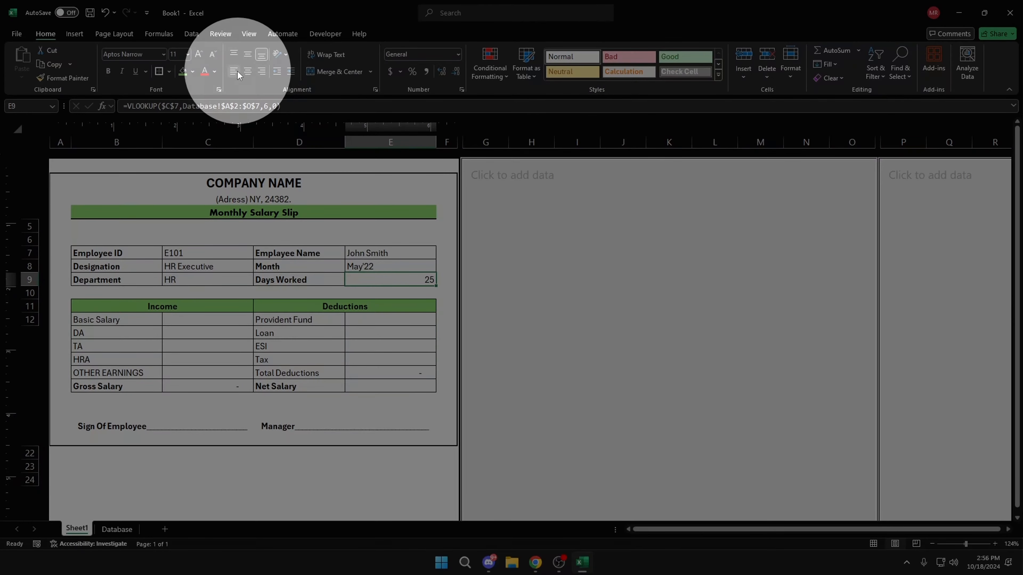
Step: Copy the Days Worked formula from E9 into the Basic Salary cell C12
{"action": "left_click", "coordinate": [184, 319]}
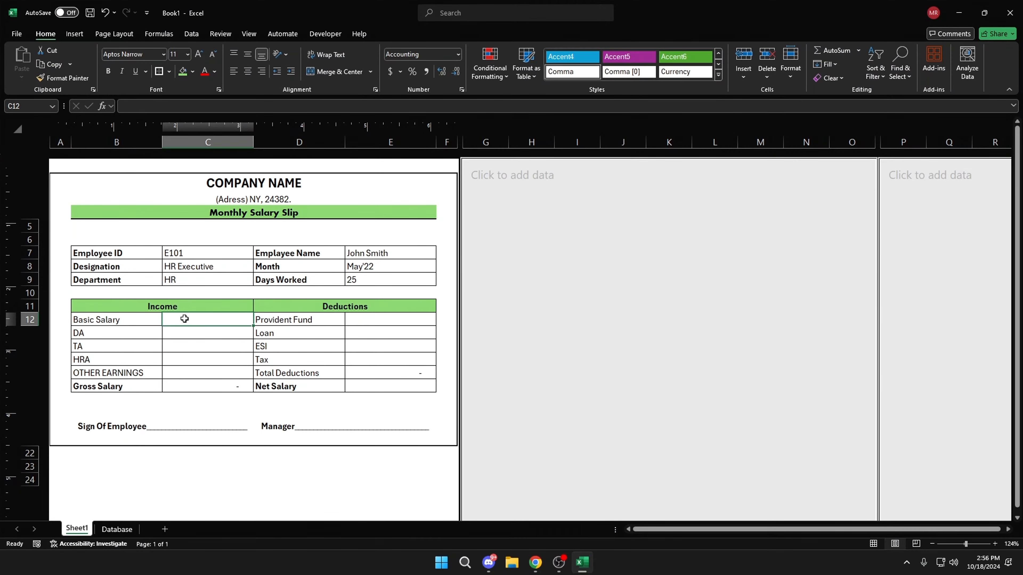
{"action": "left_click", "coordinate": [401, 281]}
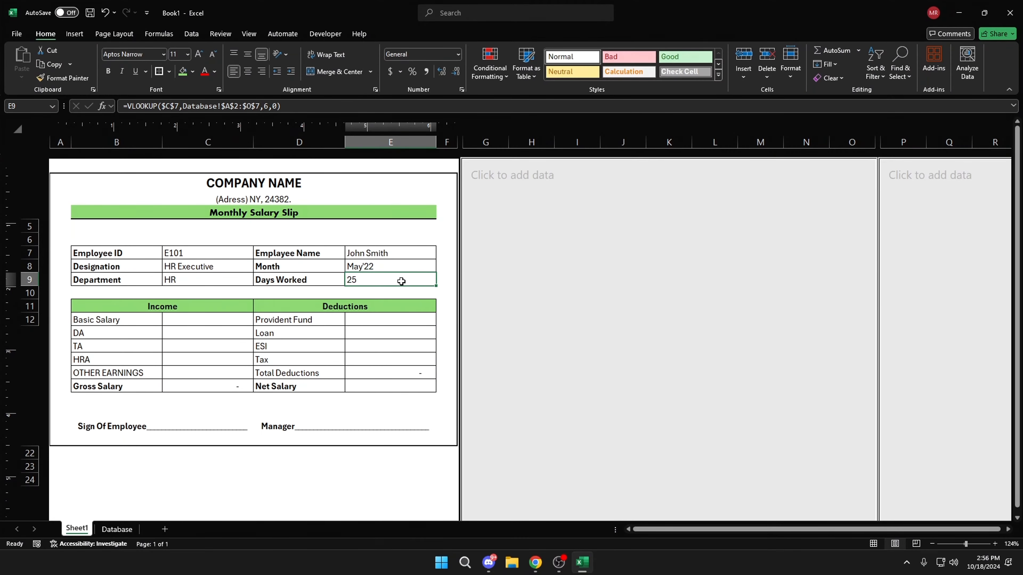
{"action": "key", "text": "ctrl+c"}
{"action": "left_click", "coordinate": [186, 321]}
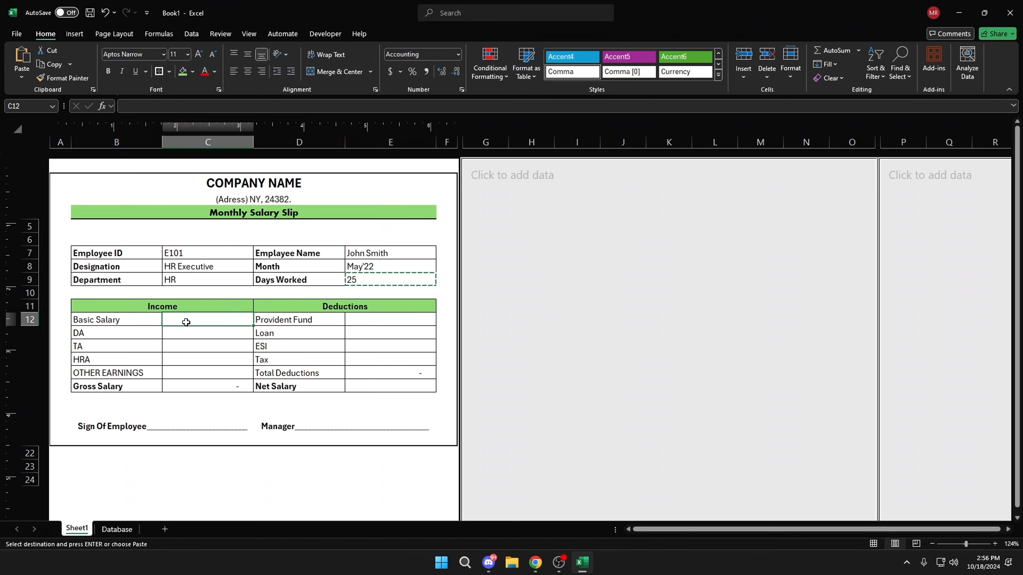
{"action": "key", "text": "ctrl+v"}
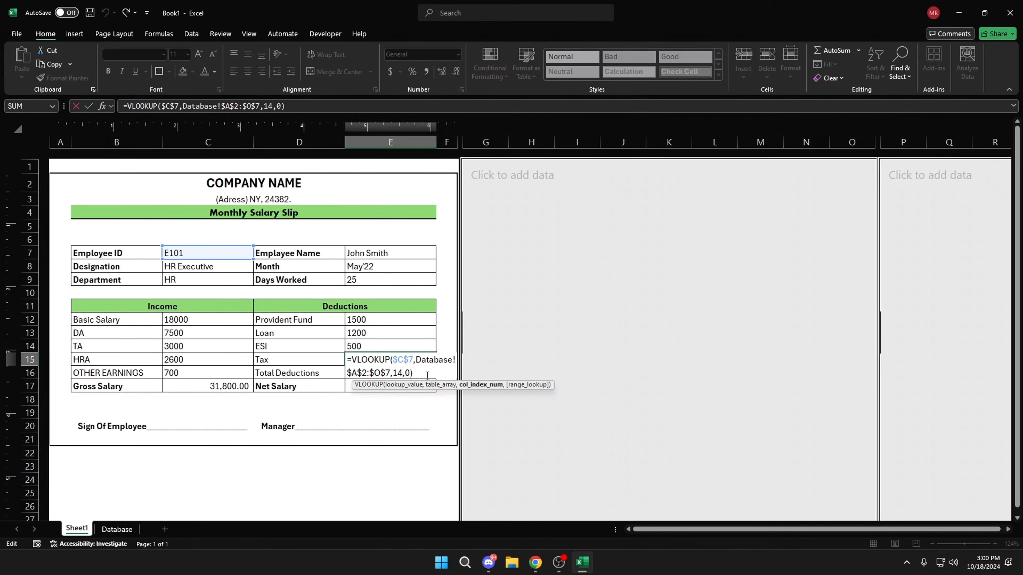
Step: Set the column index of the Tax VLOOKUP formula in E15 to 15
{"action": "key", "text": "BackSpace"}
{"action": "type", "text": "5"}
{"action": "key", "text": "Return"}
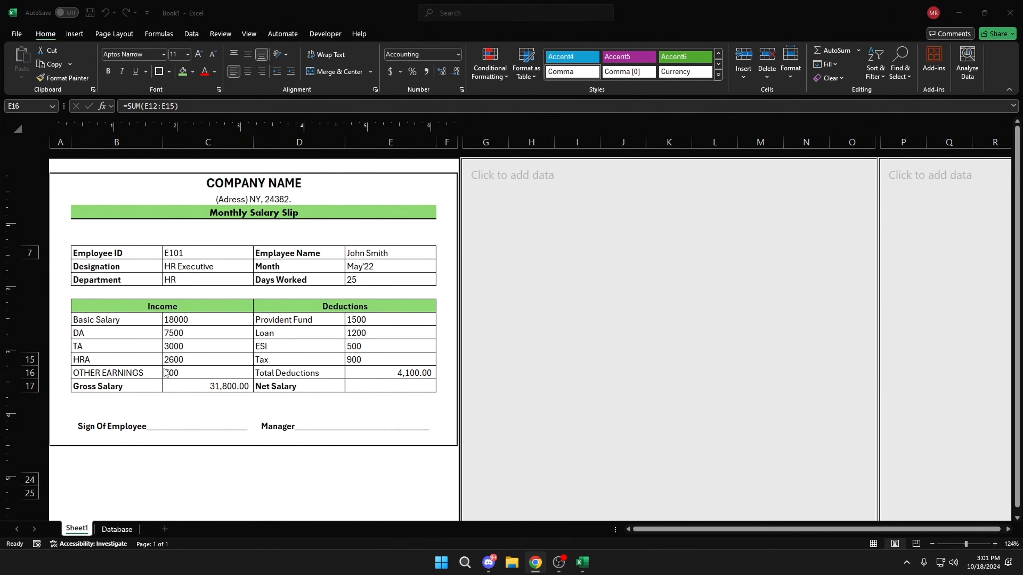
Step: Bold the Gross Salary total in C17, then calculate Net Salary in E17 with =C17-E16 and make it bold
{"action": "left_click", "coordinate": [216, 386]}
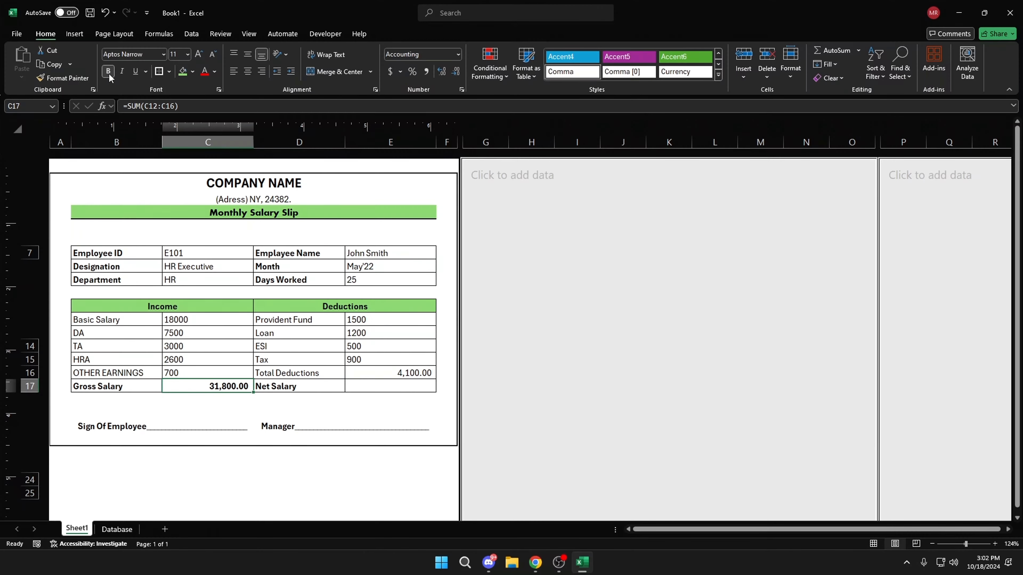
{"action": "left_click", "coordinate": [385, 386]}
{"action": "type", "text": "="}
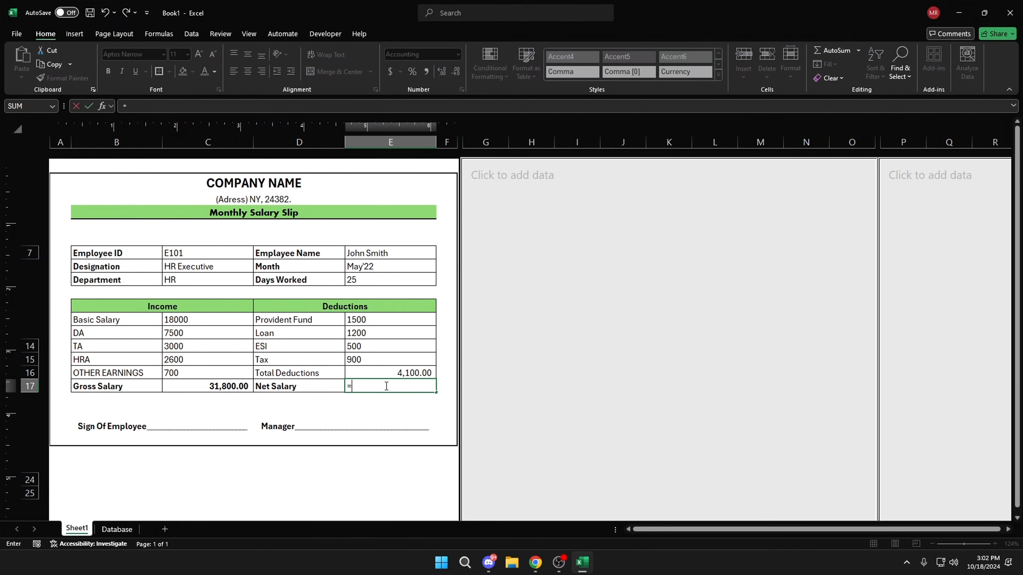
{"action": "left_click", "coordinate": [231, 390]}
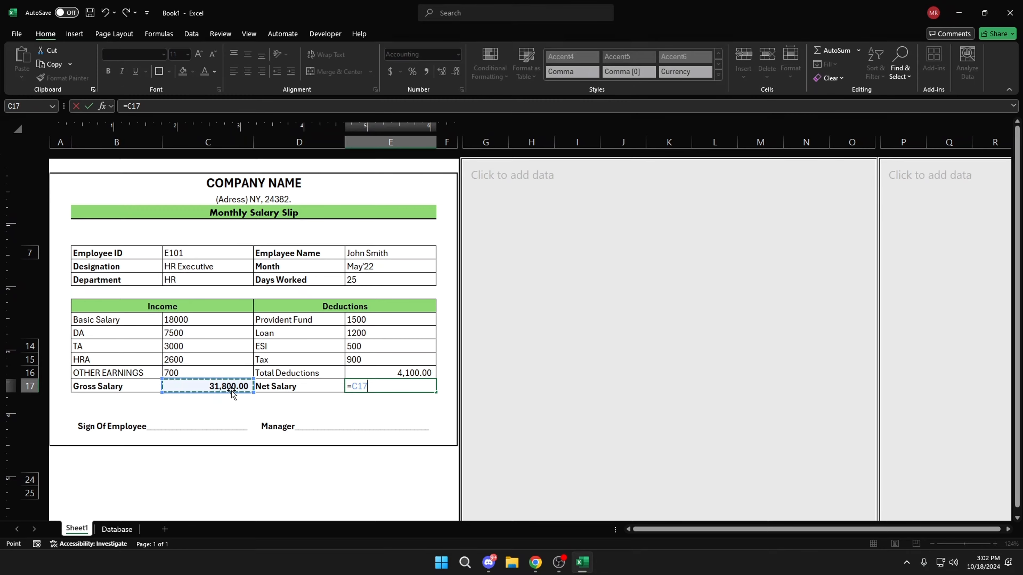
{"action": "left_click", "coordinate": [390, 387]}
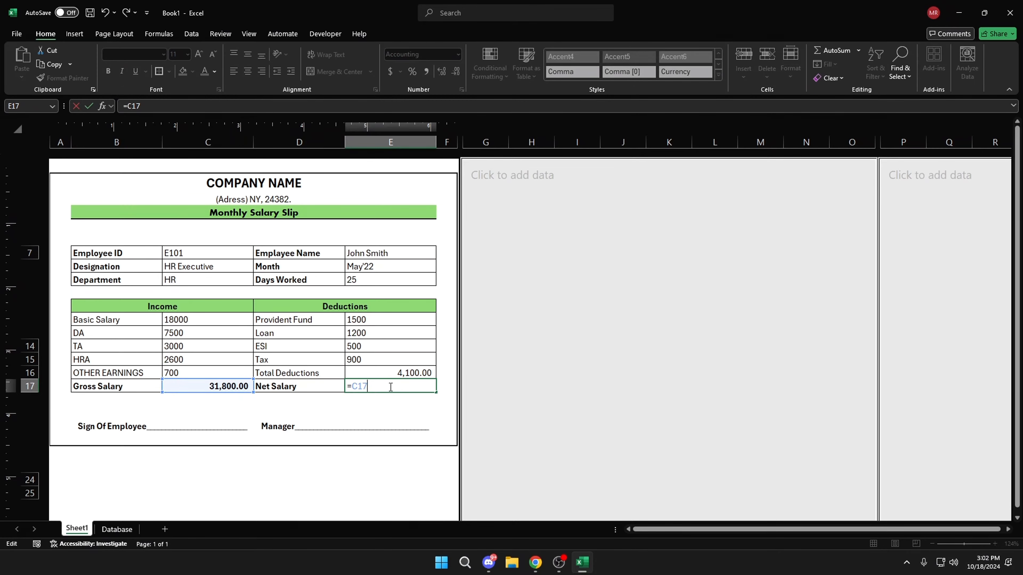
{"action": "type", "text": "-"}
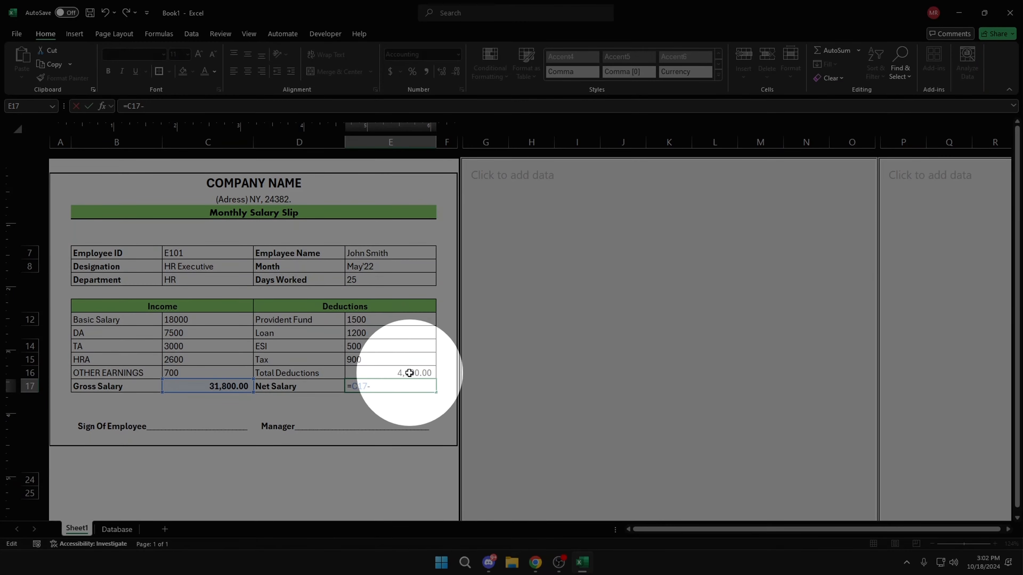
{"action": "left_click", "coordinate": [409, 372]}
{"action": "key", "text": "Return"}
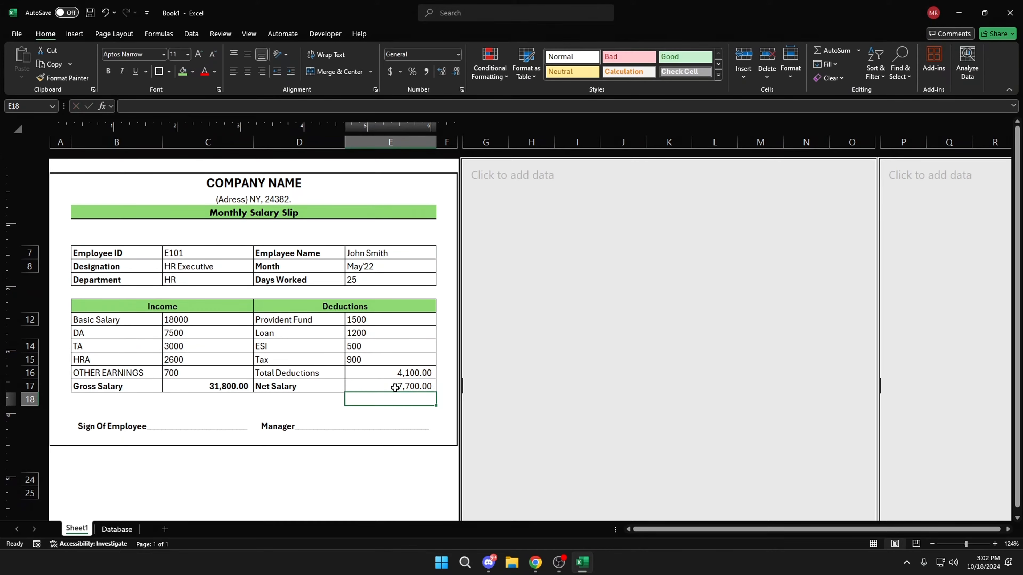
Step: Test the slip's lookups by choosing the third, fifth, third, sixth, first, second and finally third listed employee ID in C7
{"action": "left_click", "coordinate": [249, 254]}
{"action": "left_click", "coordinate": [258, 253]}
{"action": "left_click", "coordinate": [222, 283]}
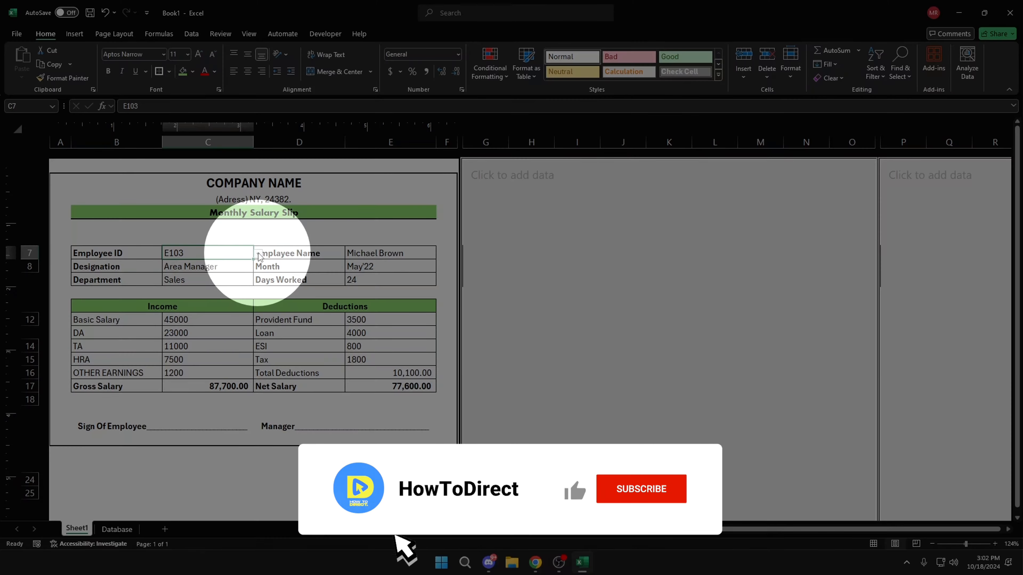
{"action": "left_click", "coordinate": [258, 254]}
{"action": "left_click", "coordinate": [224, 301]}
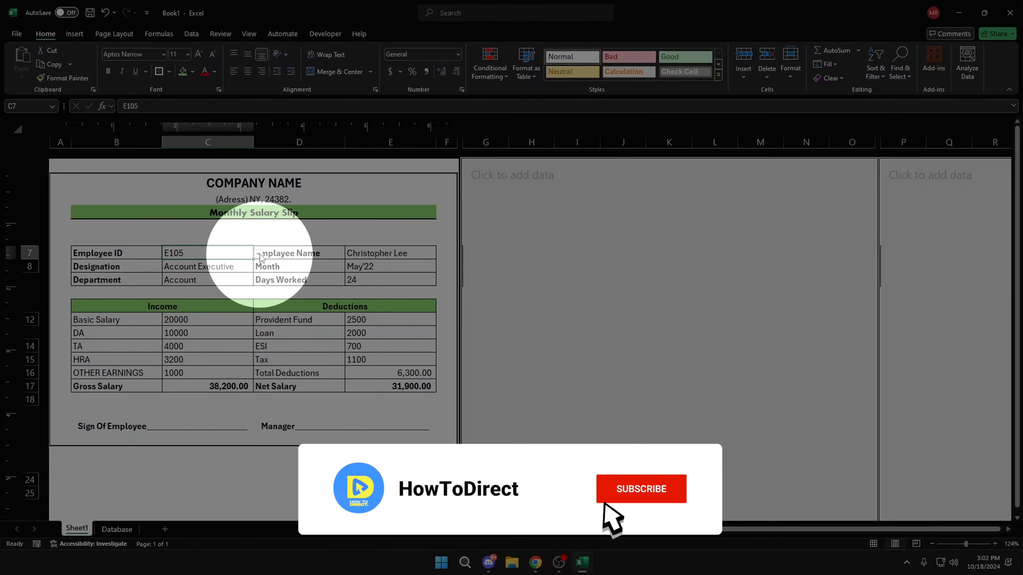
{"action": "left_click", "coordinate": [258, 254]}
{"action": "left_click", "coordinate": [225, 283]}
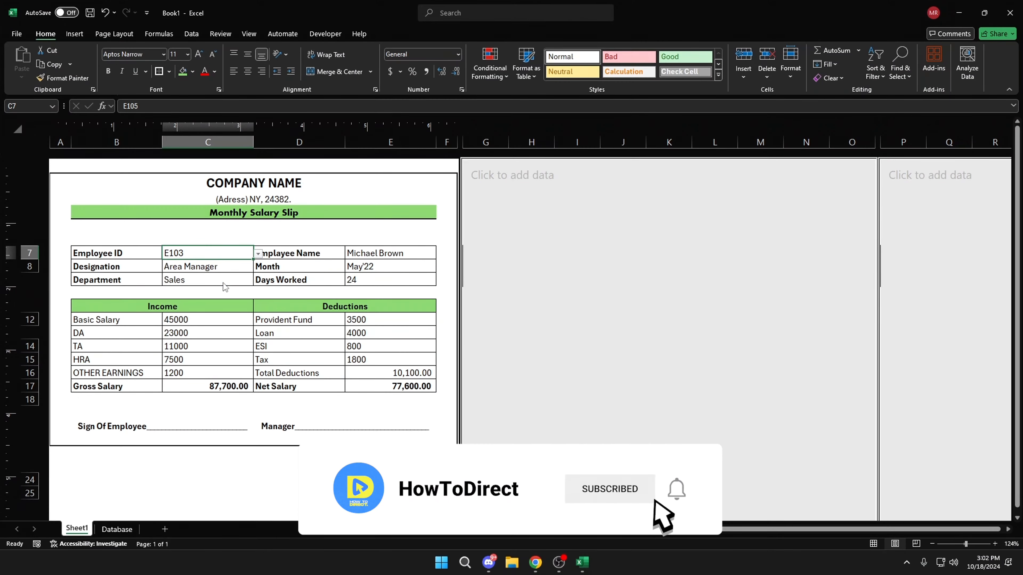
{"action": "left_click", "coordinate": [258, 253]}
{"action": "left_click", "coordinate": [228, 311]}
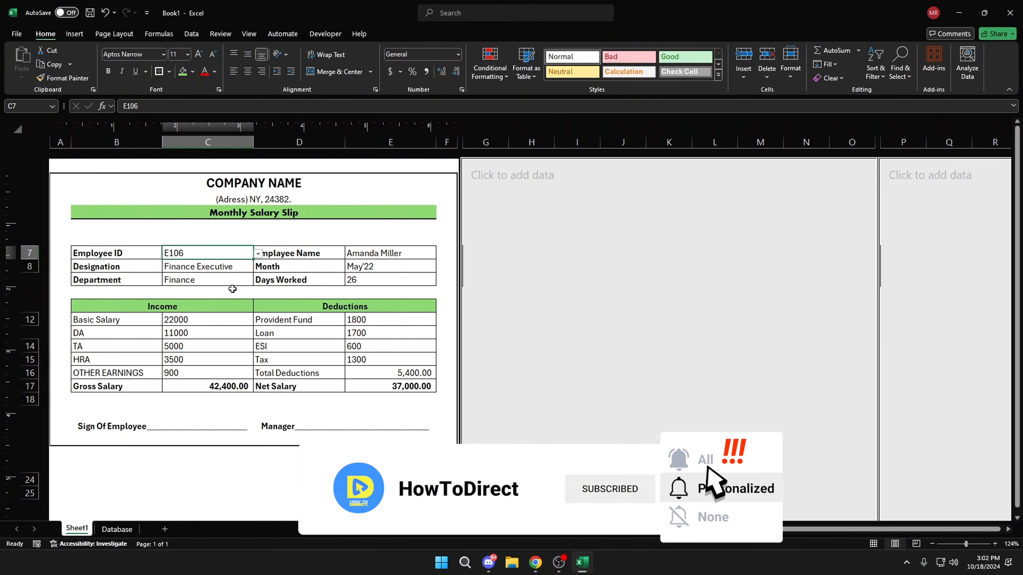
{"action": "left_click", "coordinate": [258, 254]}
{"action": "left_click", "coordinate": [217, 265]}
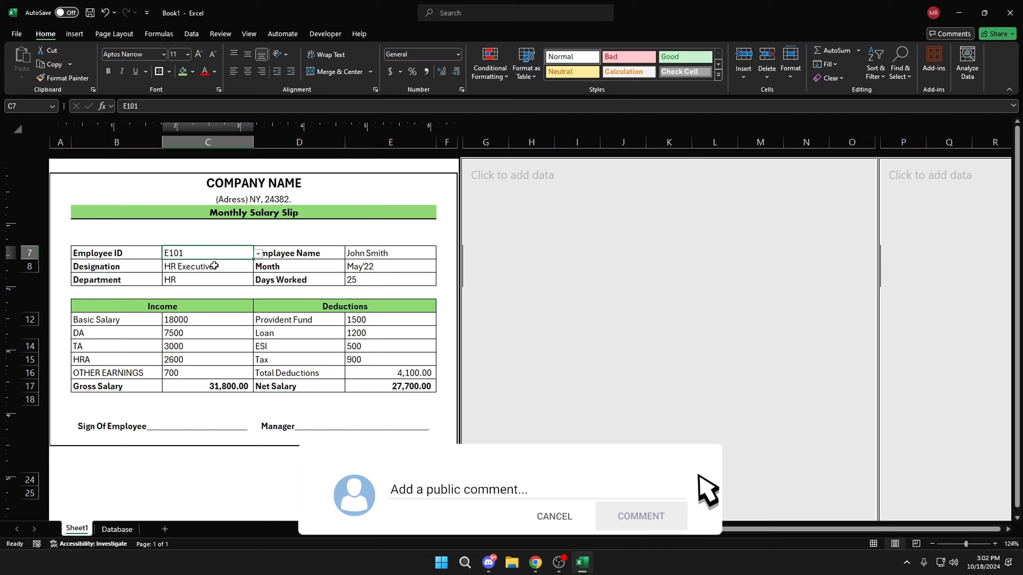
{"action": "left_click", "coordinate": [258, 254]}
{"action": "left_click", "coordinate": [241, 274]}
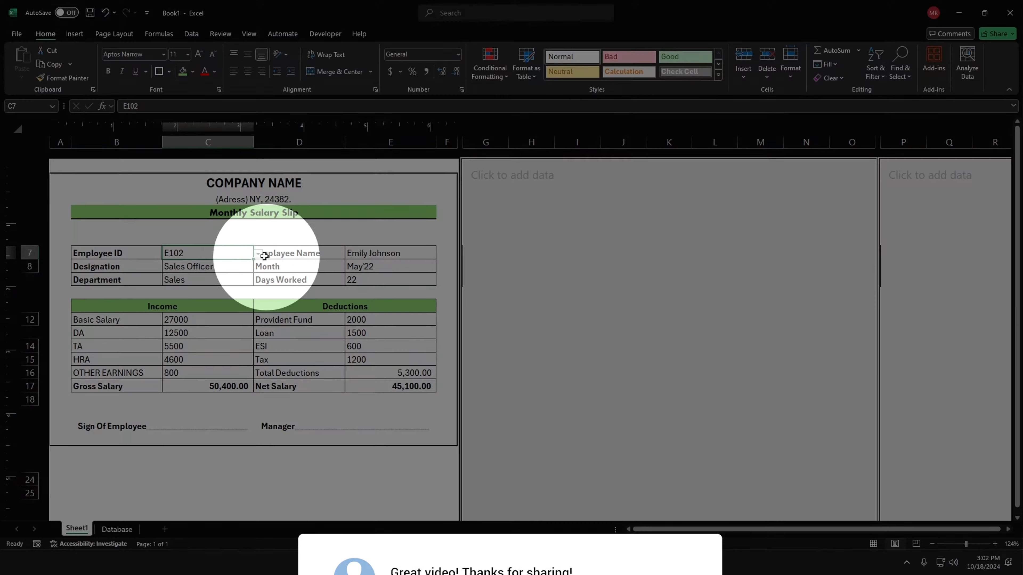
{"action": "left_click", "coordinate": [257, 254]}
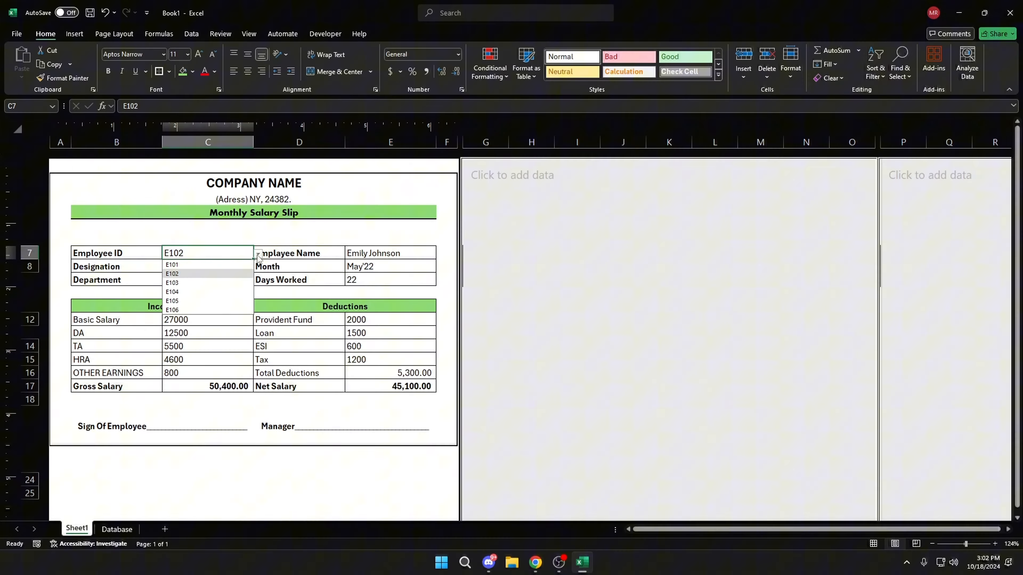
{"action": "left_click", "coordinate": [219, 283]}
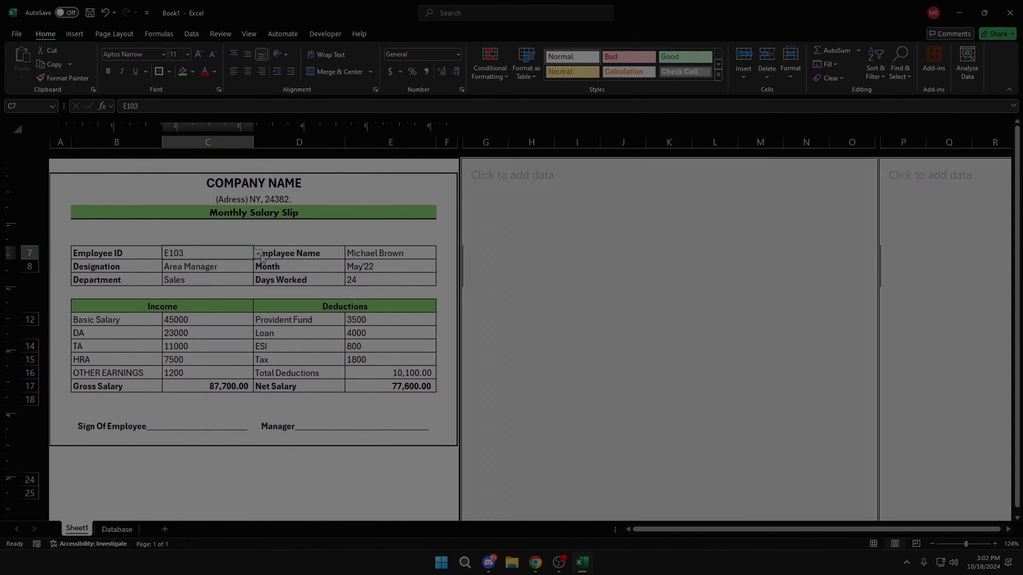